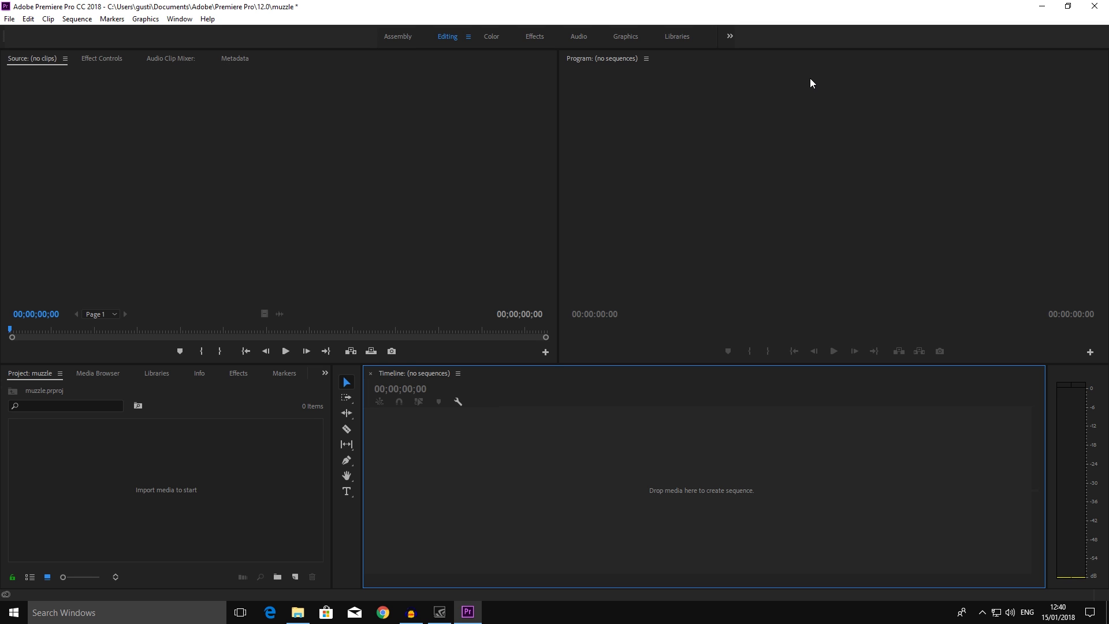
- Browse the source footage in the New folder, including the GUN SFX subfolder
mouse_move(297, 612)
click(343, 550)
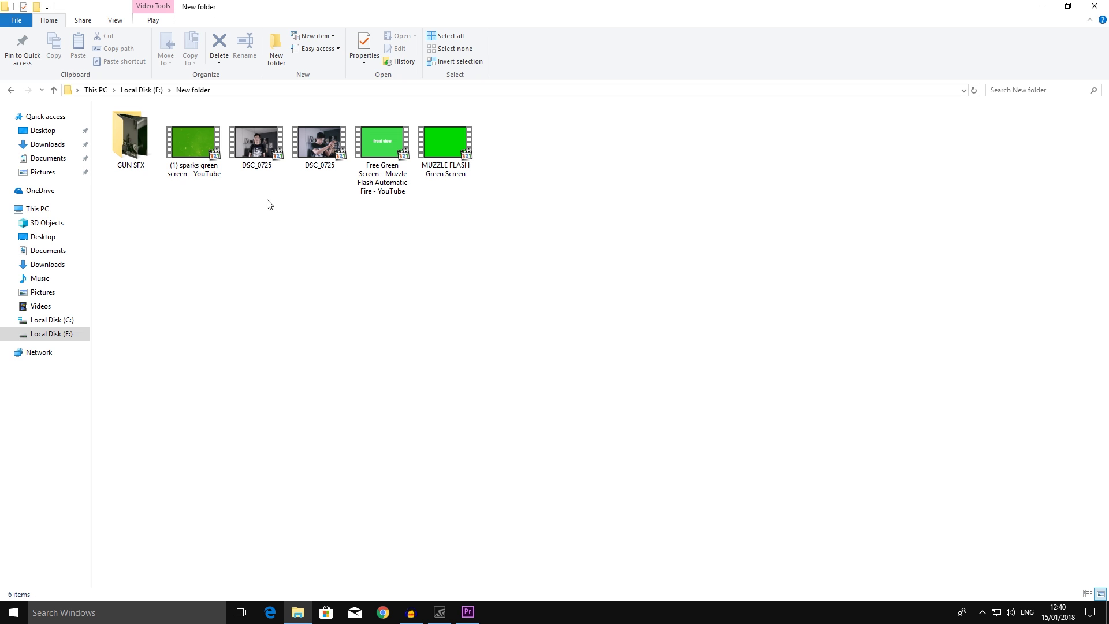
click(323, 163)
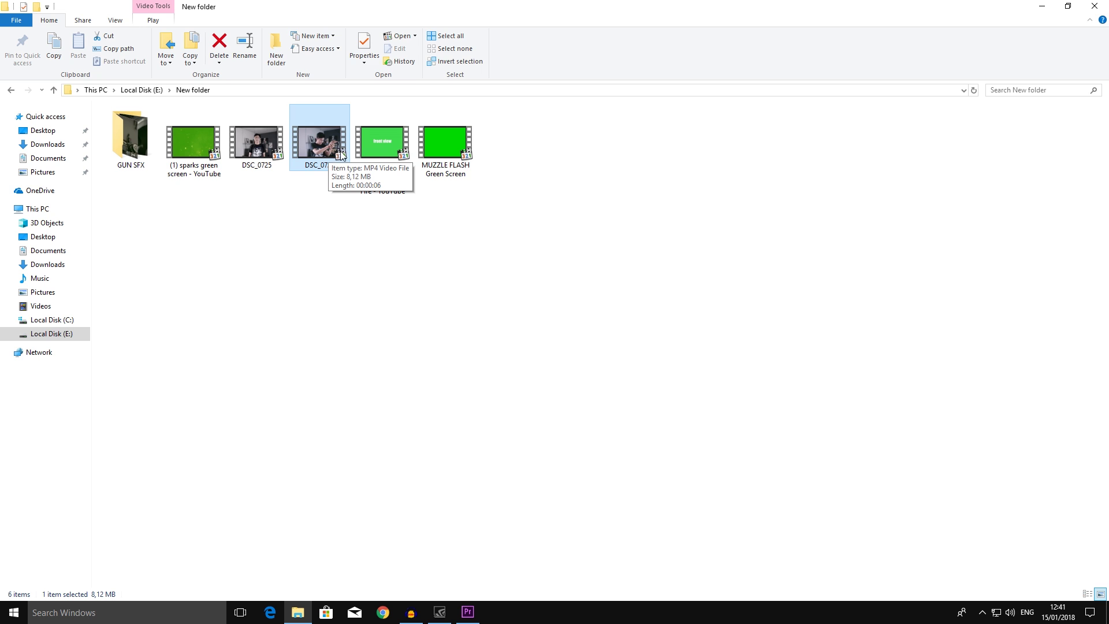
click(434, 151)
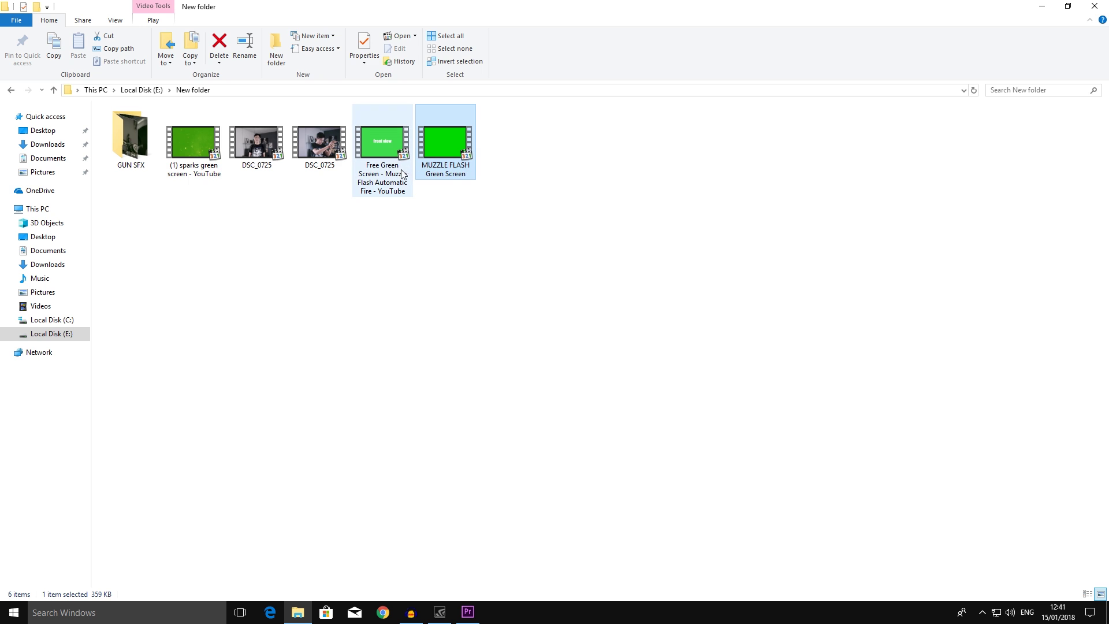
click(396, 237)
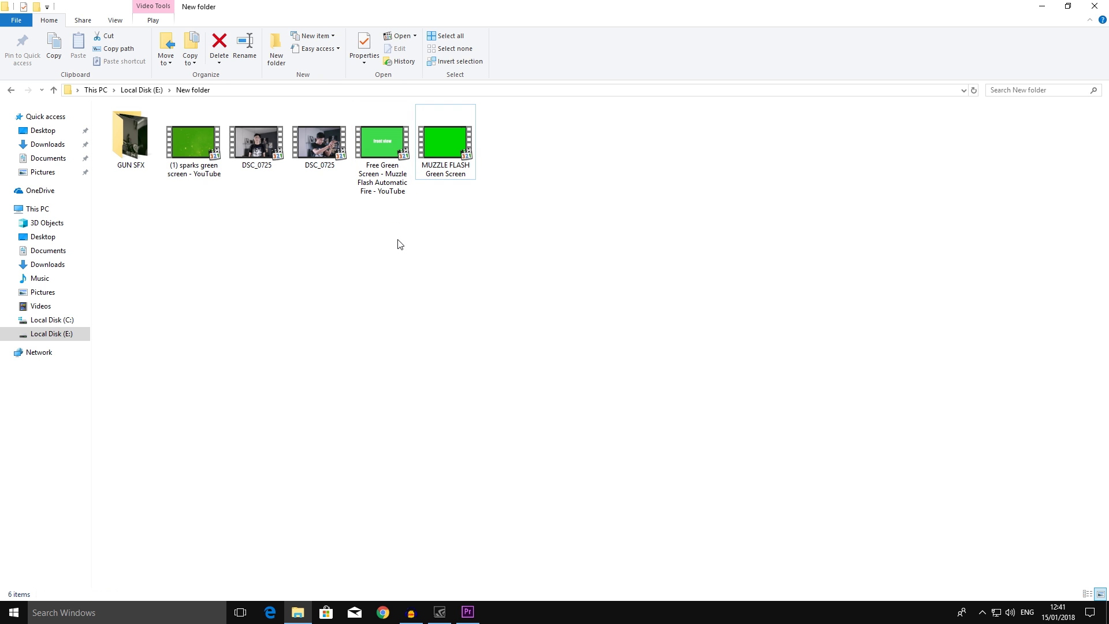
double_click(137, 154)
click(186, 165)
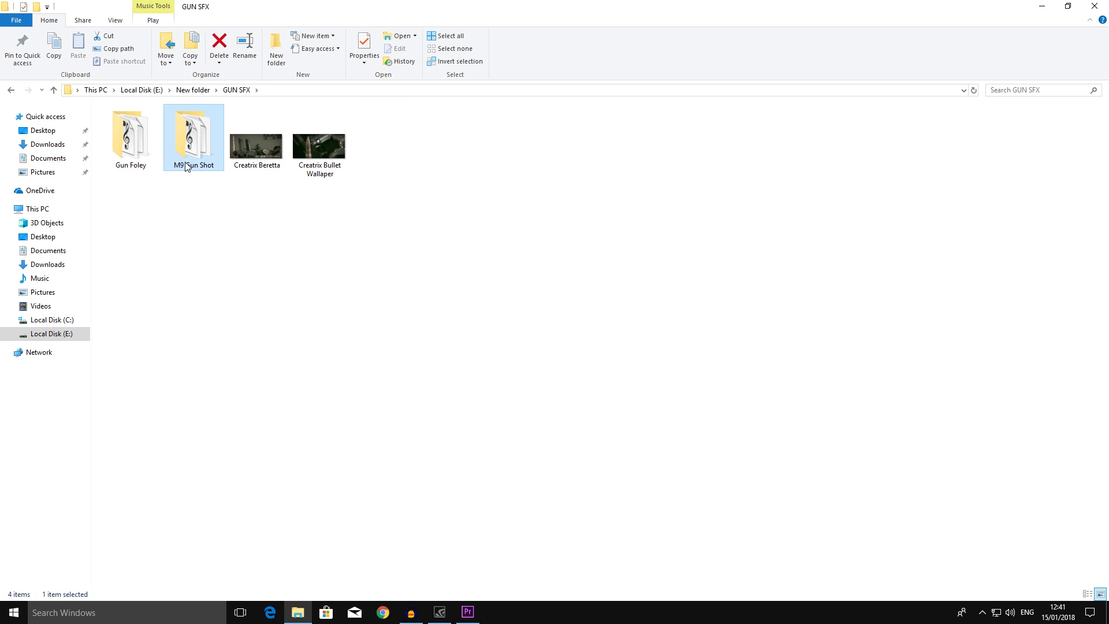
click(10, 89)
- Refresh the New folder and drag the second DSC_0725 video into Premiere's Project panel
drag(536, 257, 218, 176)
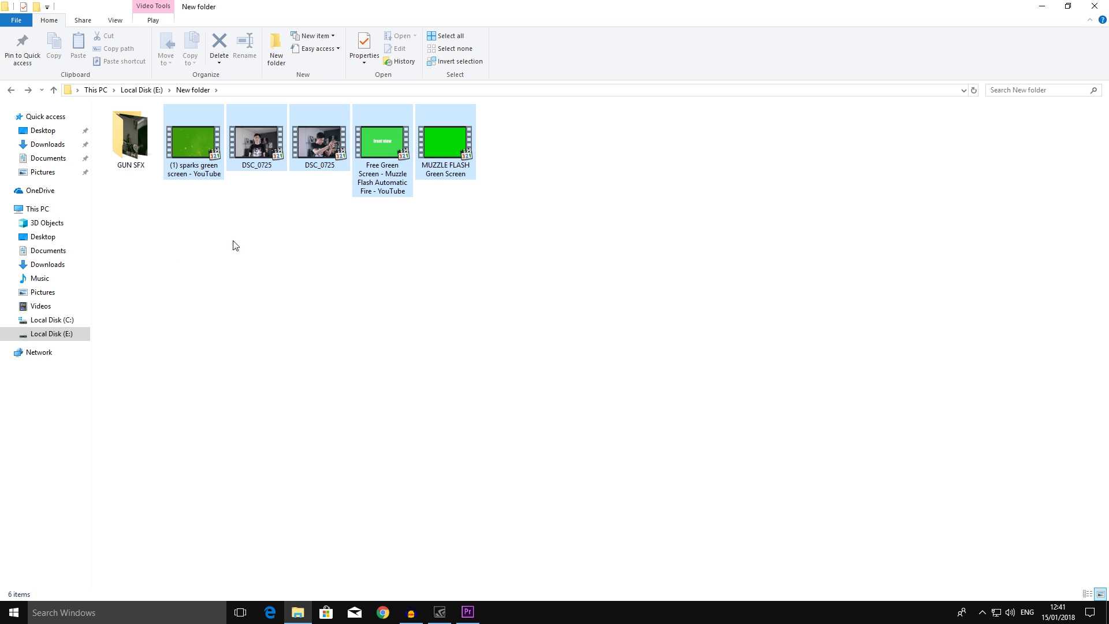
click(333, 300)
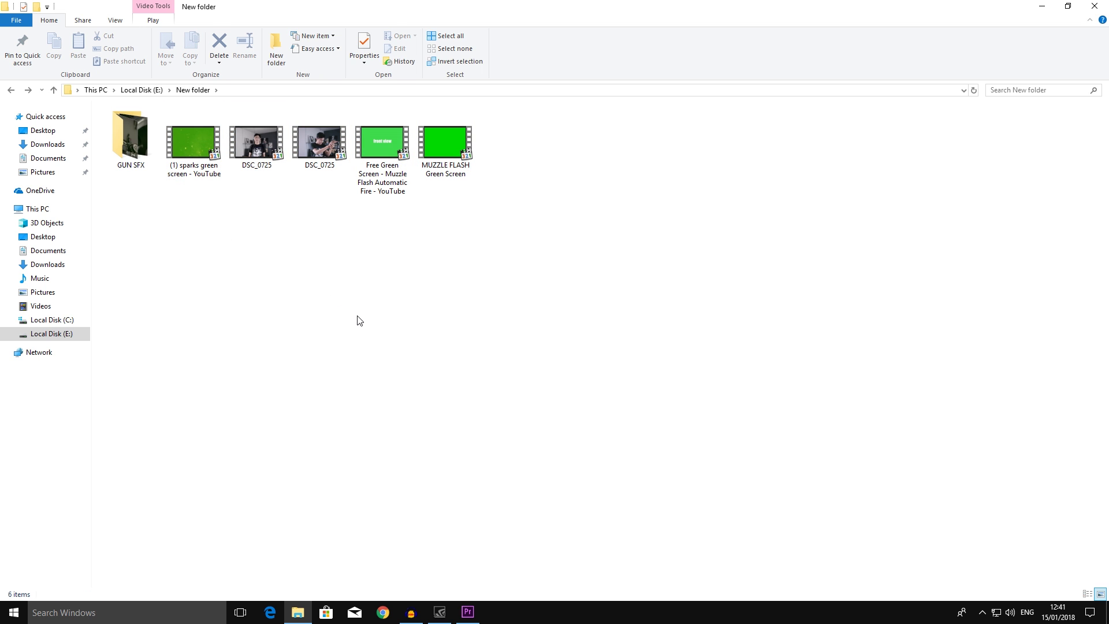
right_click(429, 265)
click(456, 305)
click(308, 142)
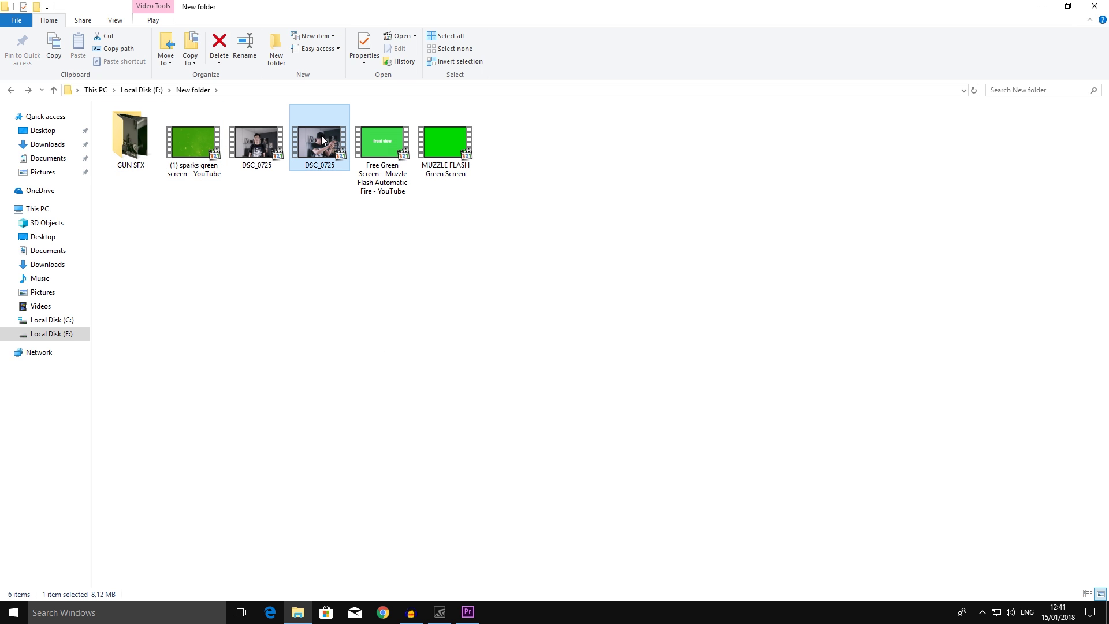
drag(310, 156, 198, 490)
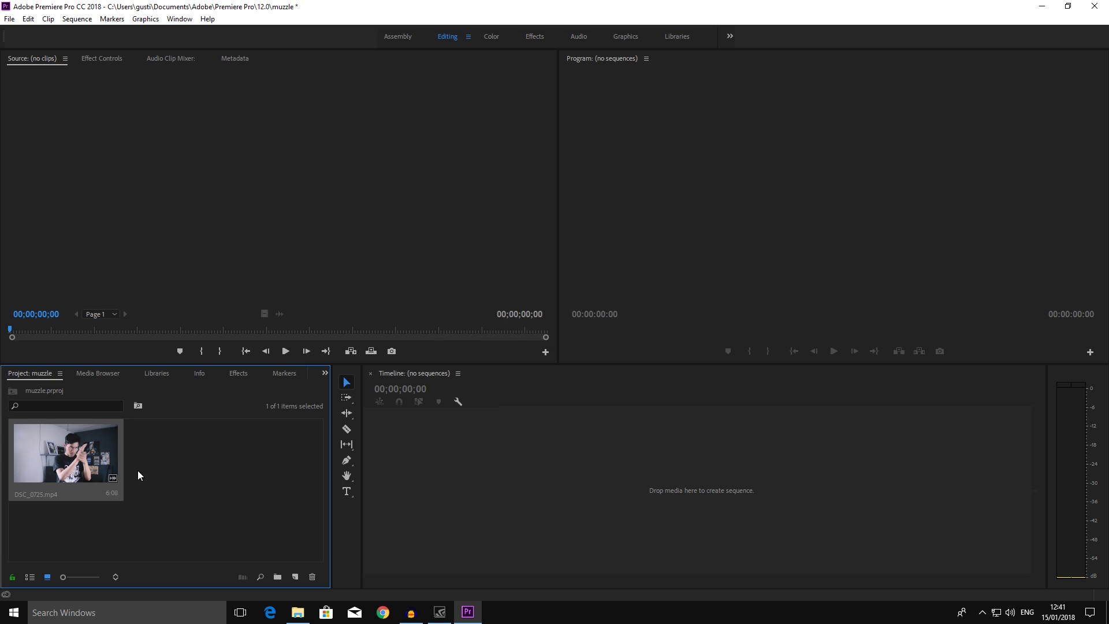
- Create a DSC_0725 sequence from the clip, zoom the timeline in and play it back
drag(540, 460, 540, 460)
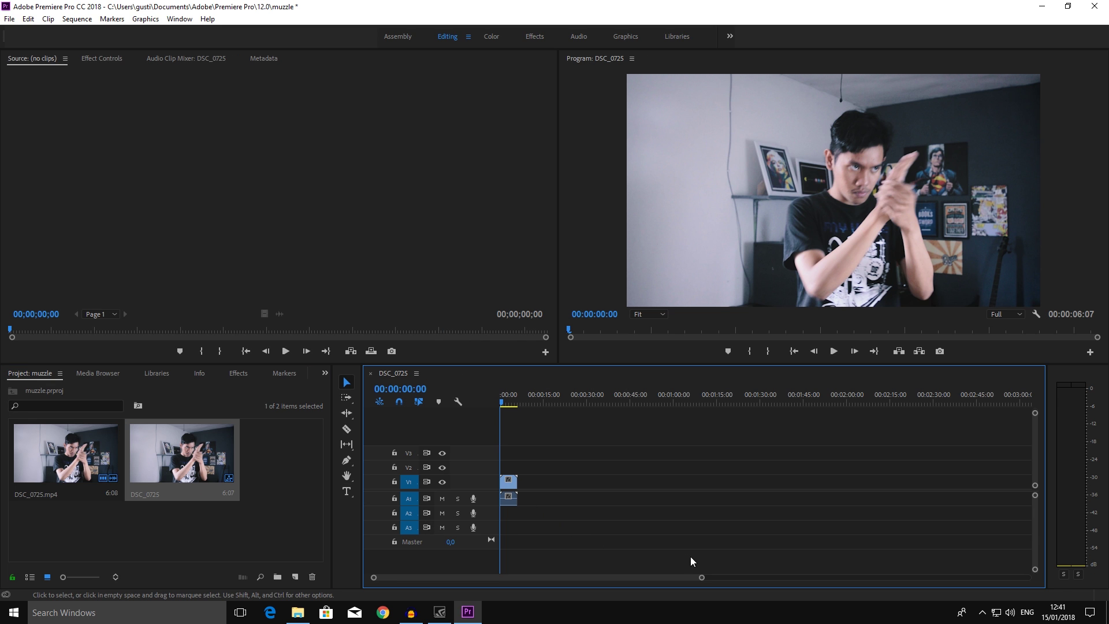
drag(700, 575, 575, 575)
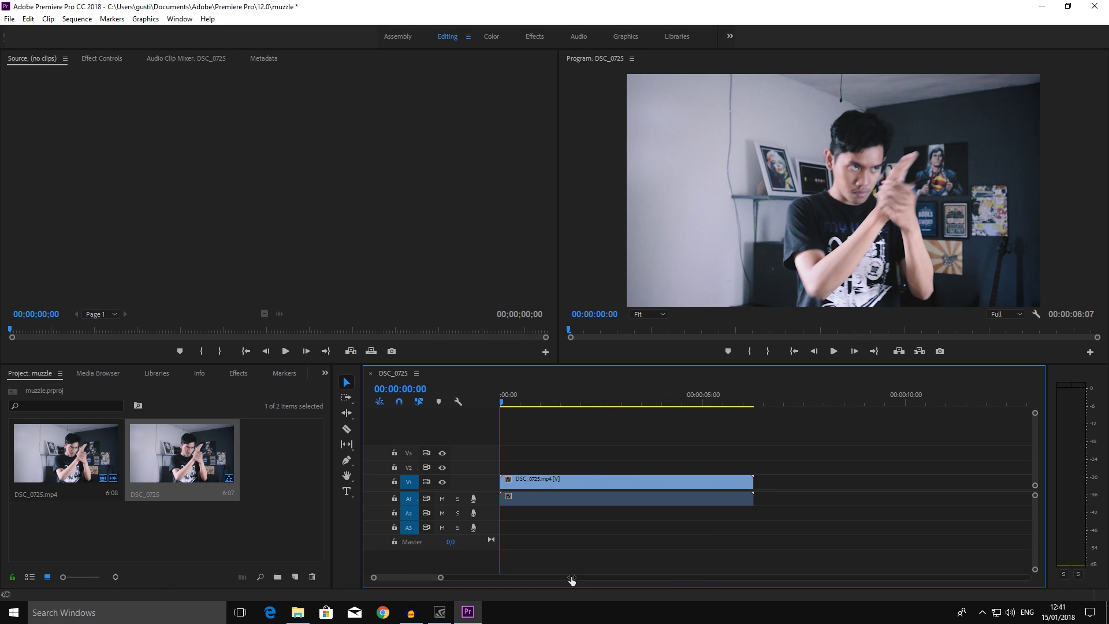
key(space)
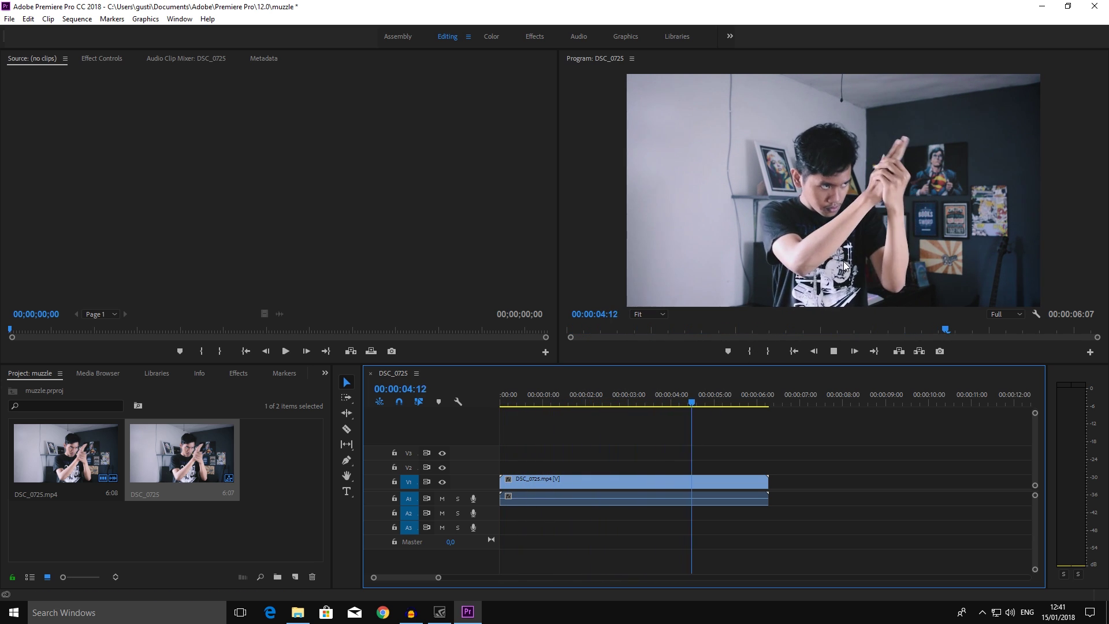
click(686, 401)
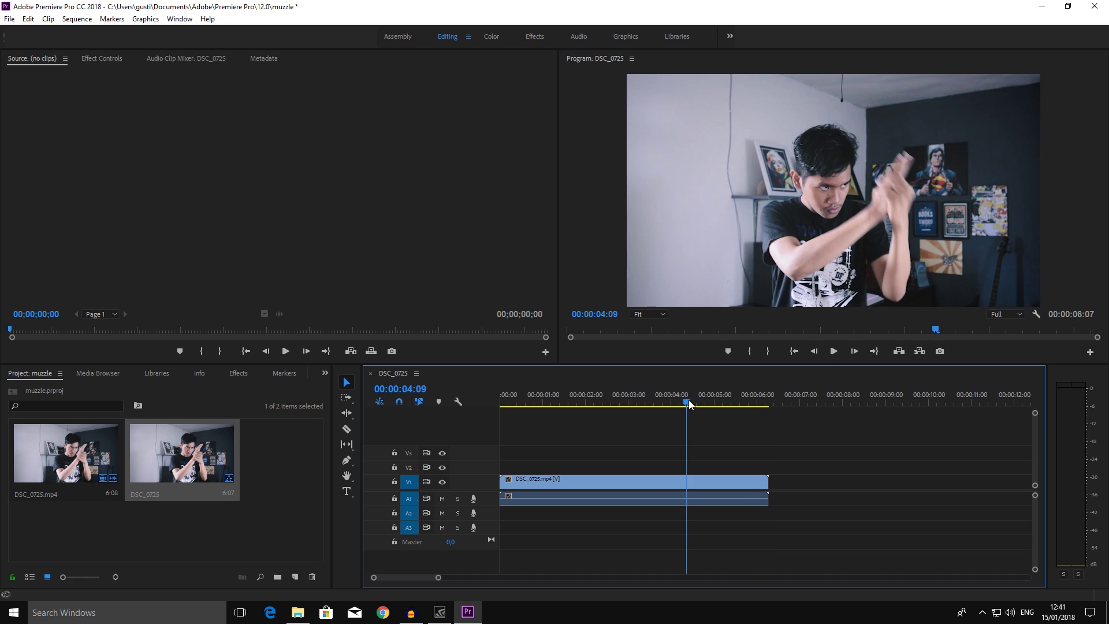
- Scrub the footage to about 3 seconds, then select the Free Green Screen muzzle flash video in Explorer
click(529, 403)
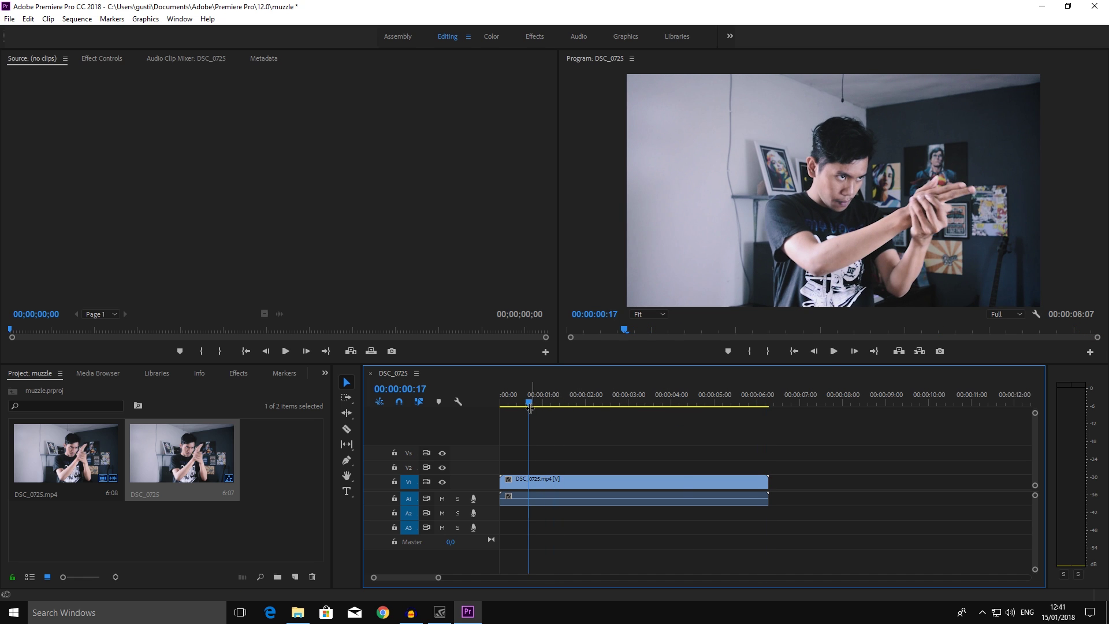
mouse_move(533, 401)
mouse_down()
mouse_move(637, 397)
mouse_move(546, 390)
mouse_up()
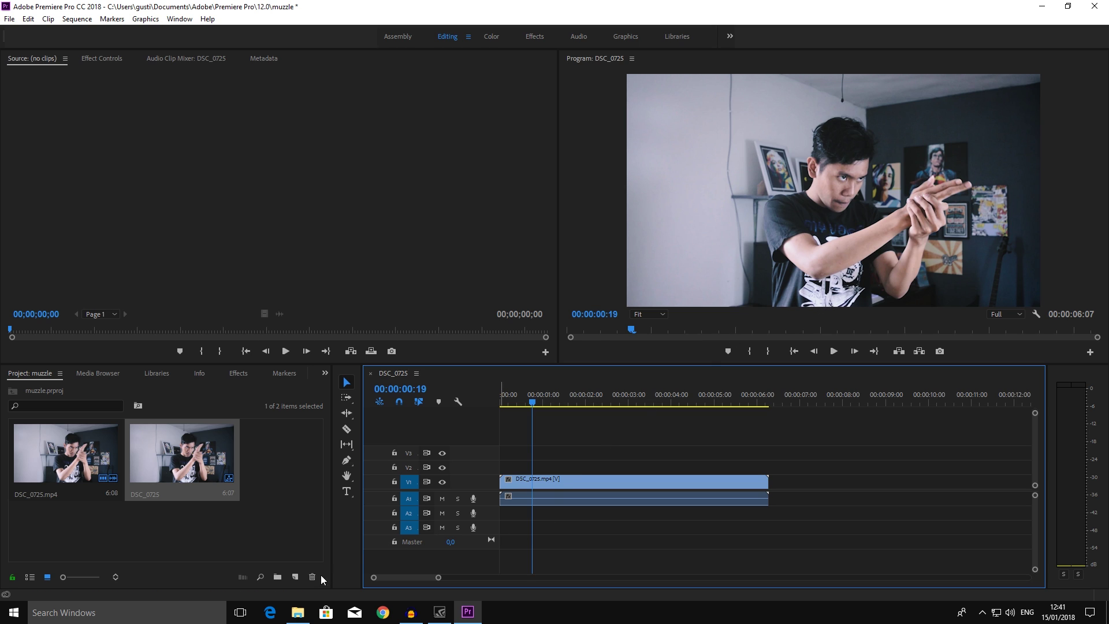
click(297, 612)
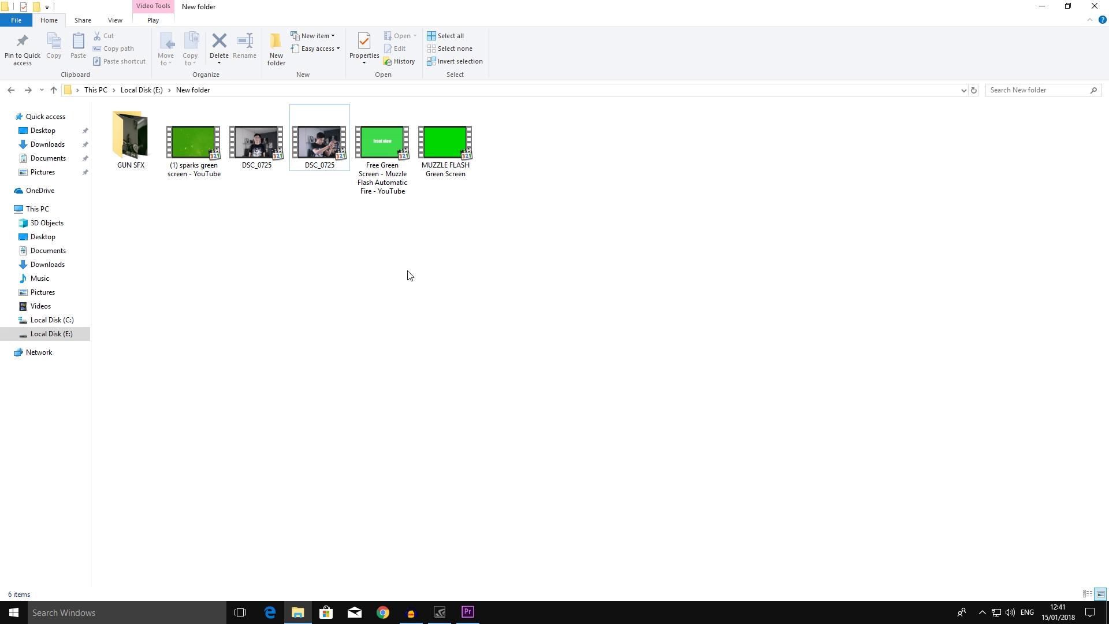
click(371, 145)
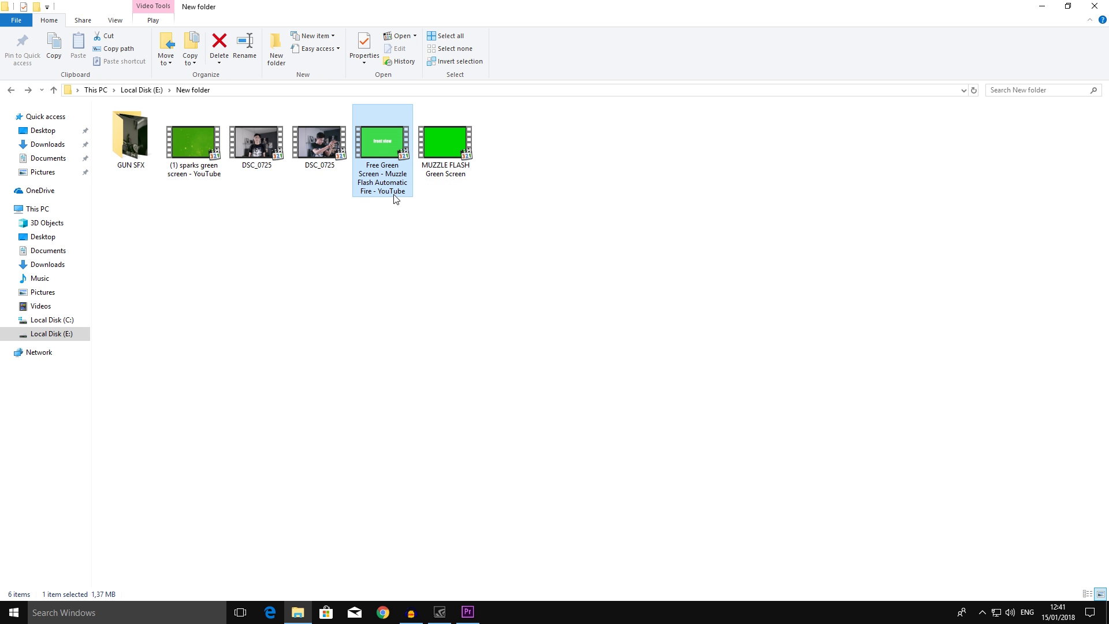
- Import the Free Green Screen muzzle flash video and place it on V2 above the footage
drag(373, 145, 261, 533)
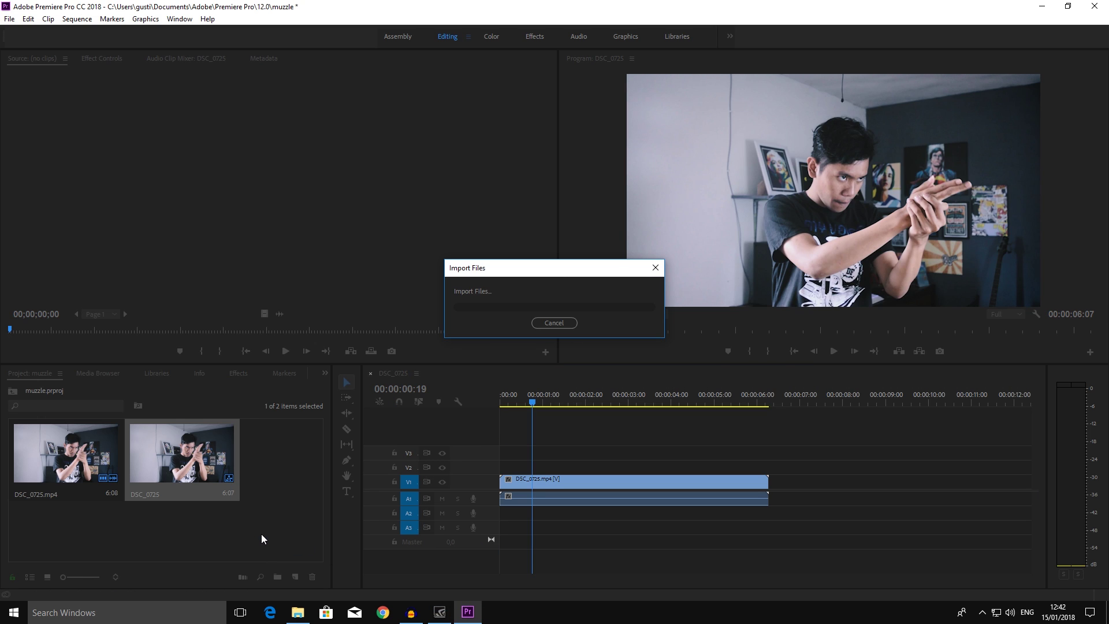
mouse_move(380, 450)
mouse_down()
mouse_move(638, 456)
mouse_move(640, 470)
mouse_up()
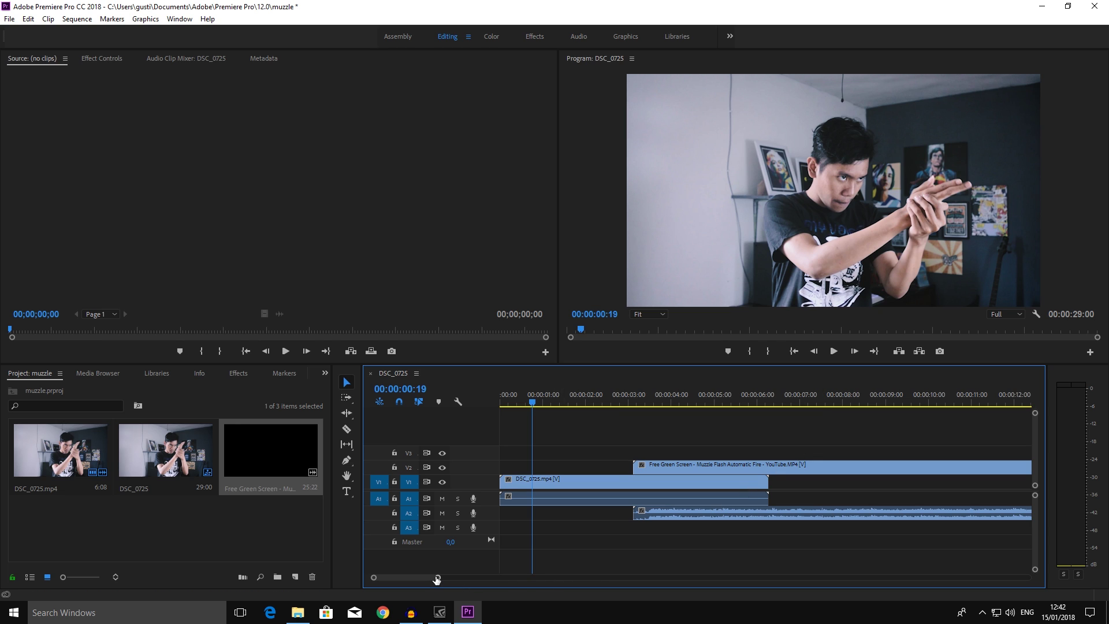
drag(437, 578, 477, 577)
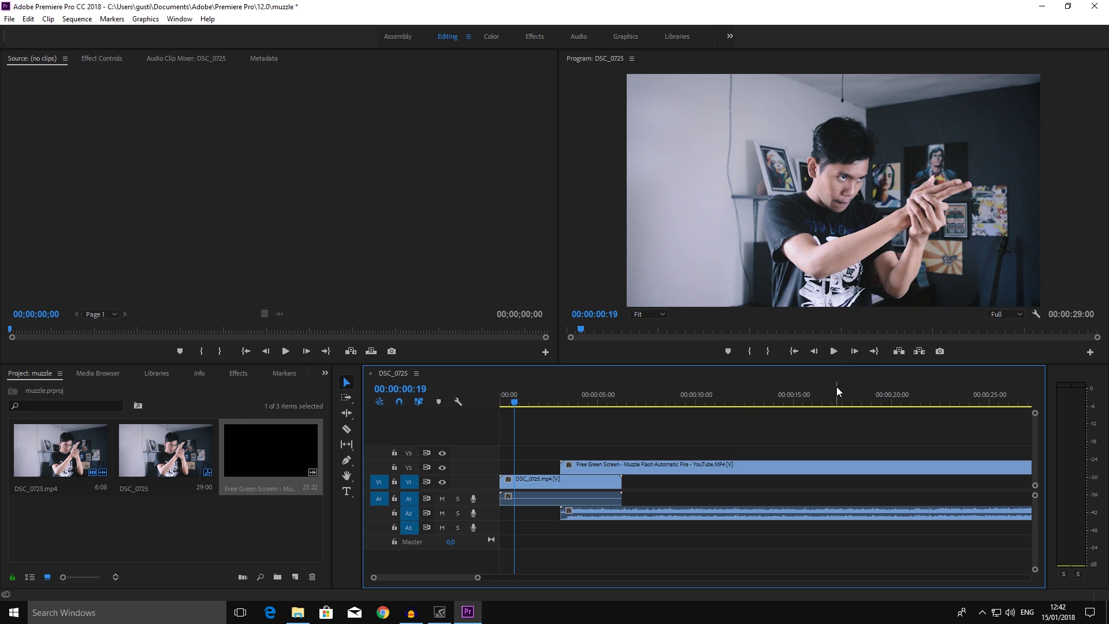
- Unlink the muzzle flash clip's audio, delete it, and scrub through the flash frames
click(852, 398)
click(777, 514)
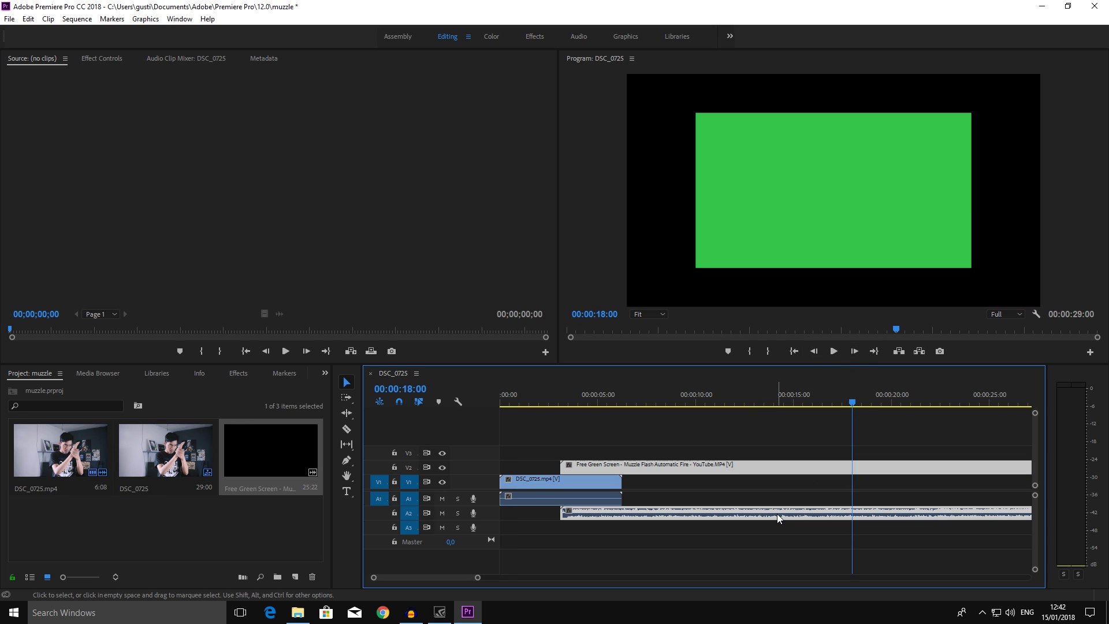
right_click(777, 513)
click(803, 220)
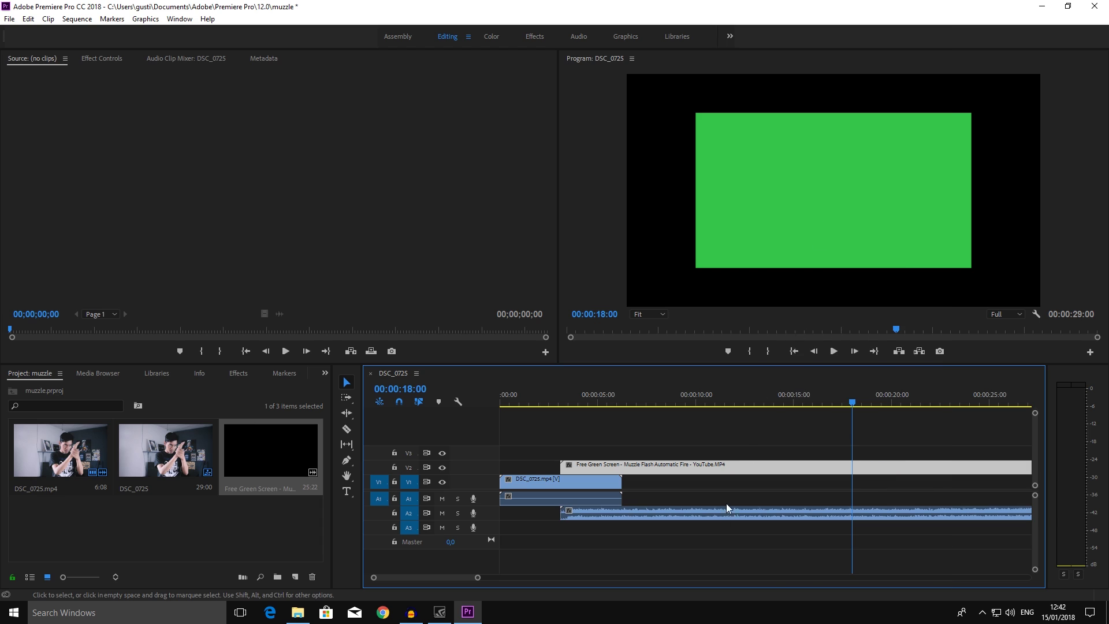
click(758, 509)
key(Delete)
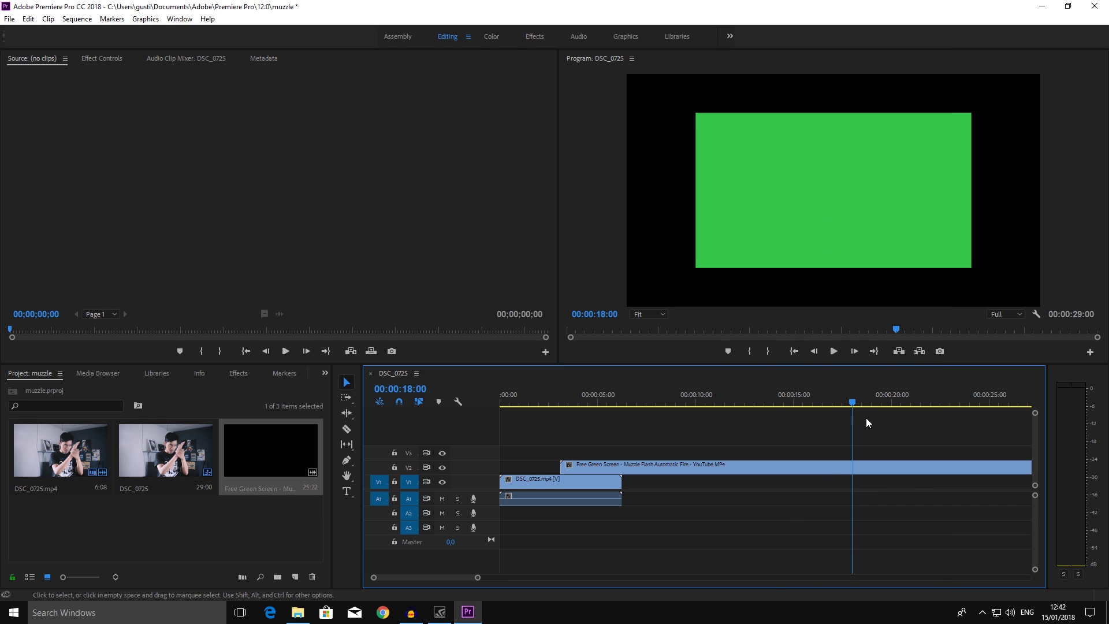
mouse_move(874, 399)
mouse_down()
mouse_move(783, 404)
mouse_move(811, 403)
mouse_up()
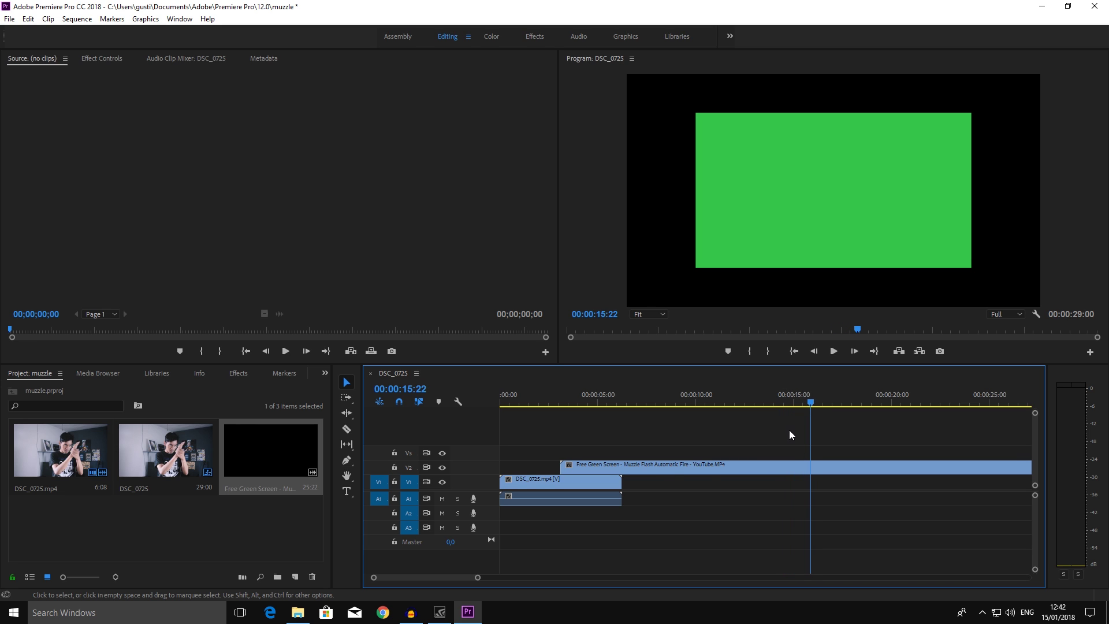
- Trim the flash clip to start near the flash and find its first flash frame after 00:00:15:22
key(space)
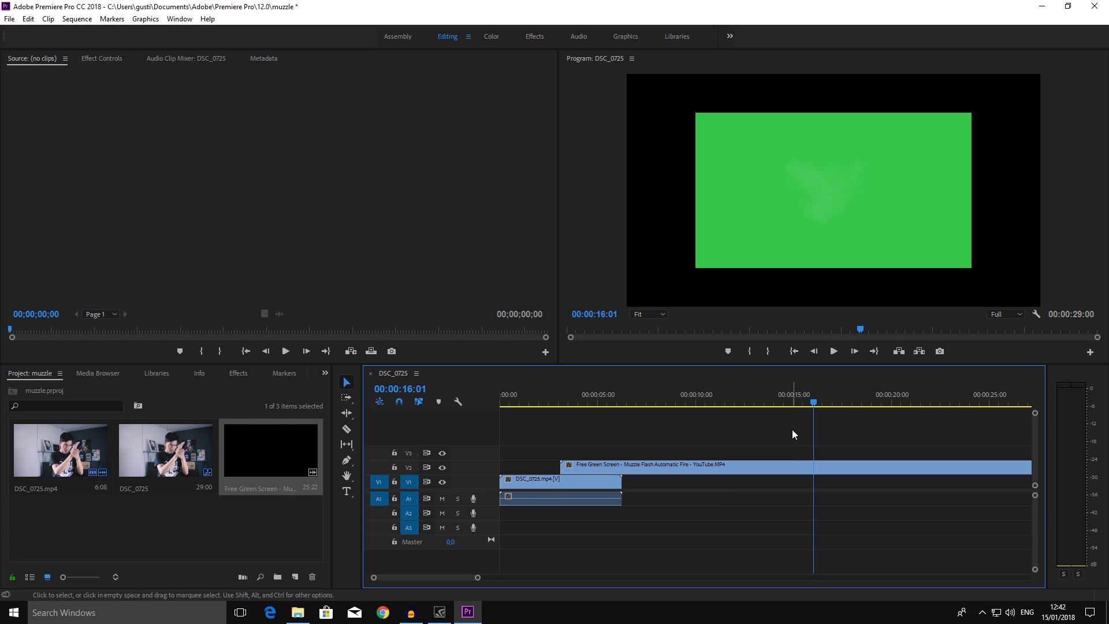
key(space)
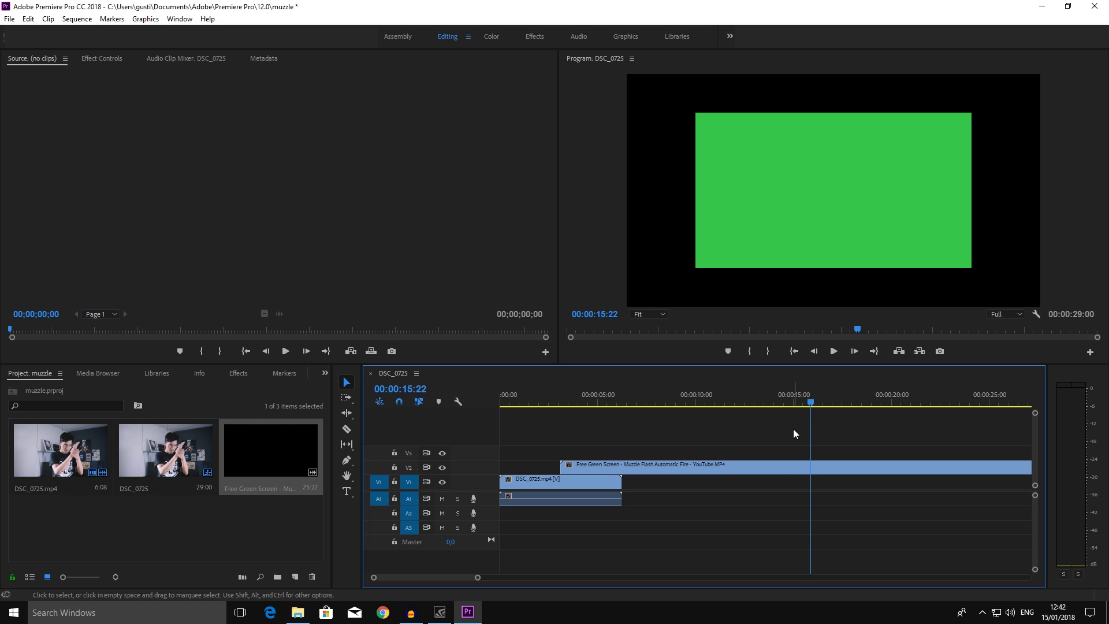
drag(562, 467, 811, 467)
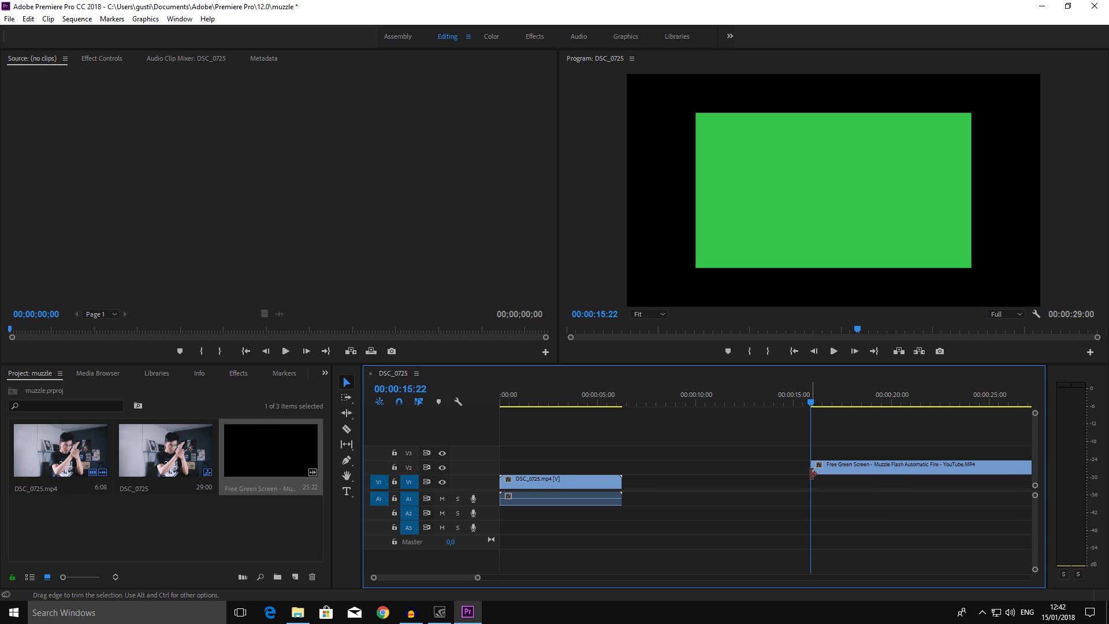
key(space)
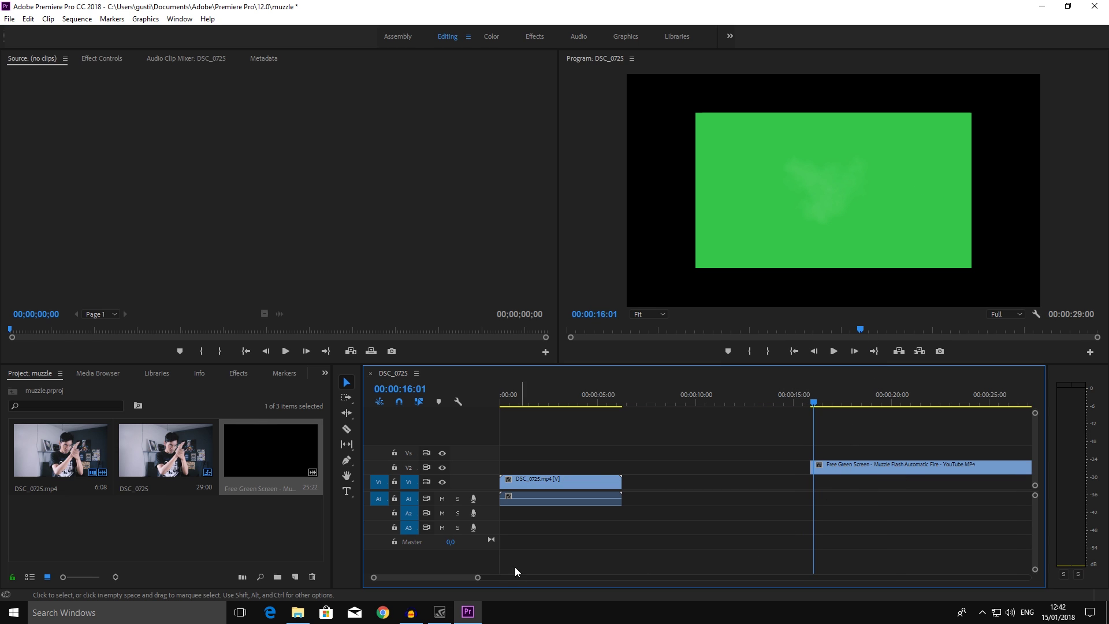
drag(477, 578, 440, 579)
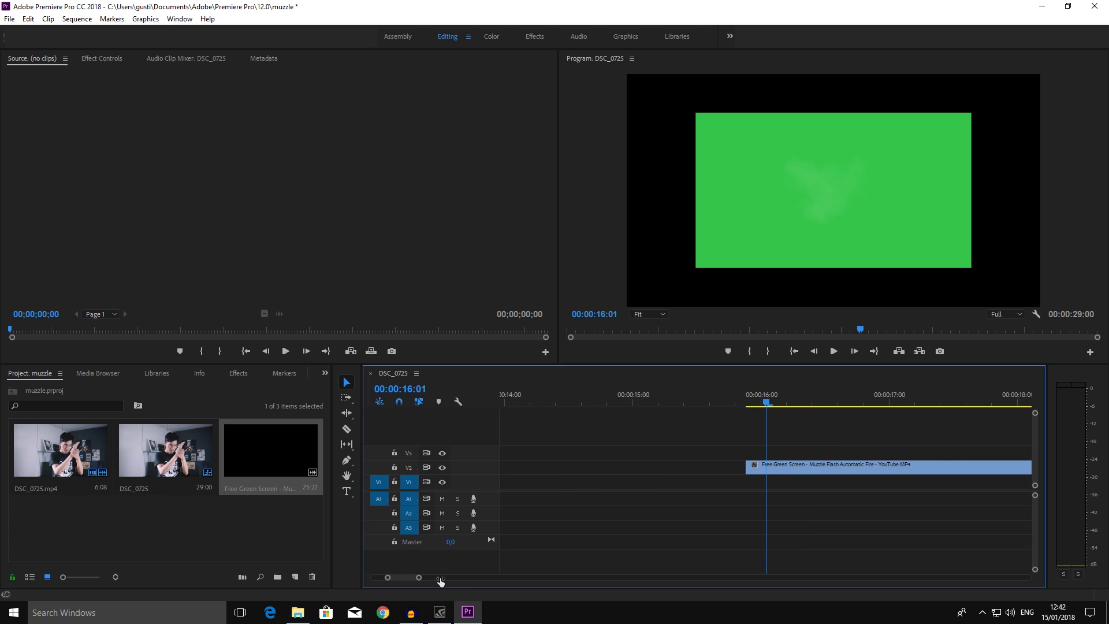
key(Left)
key(Left)
key(Left)
key(Left)
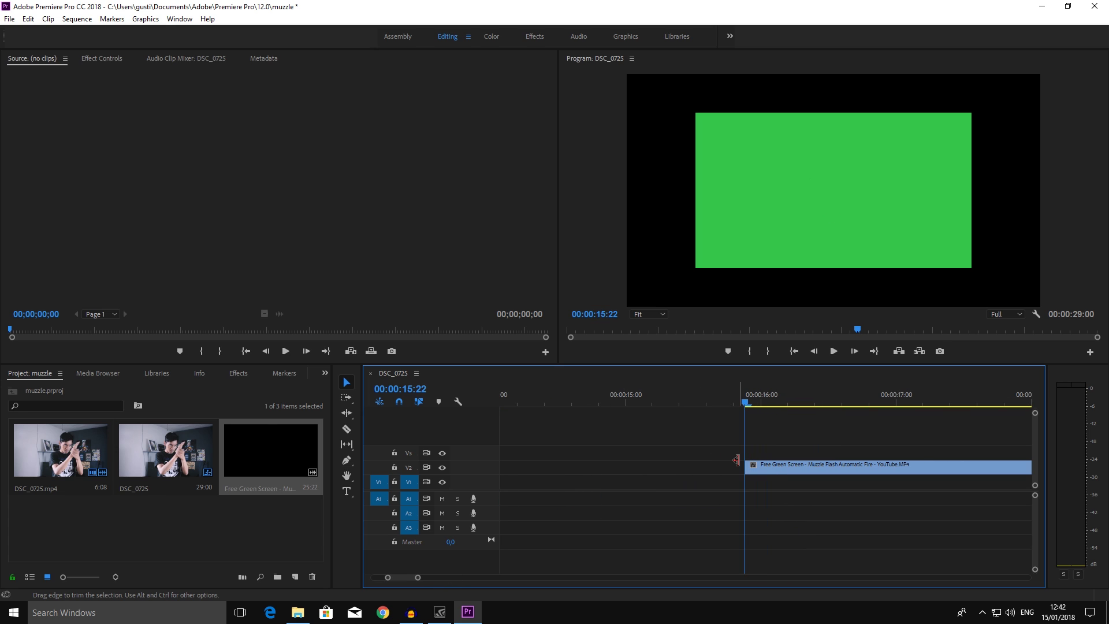
key(Right)
key(Right)
key(Right)
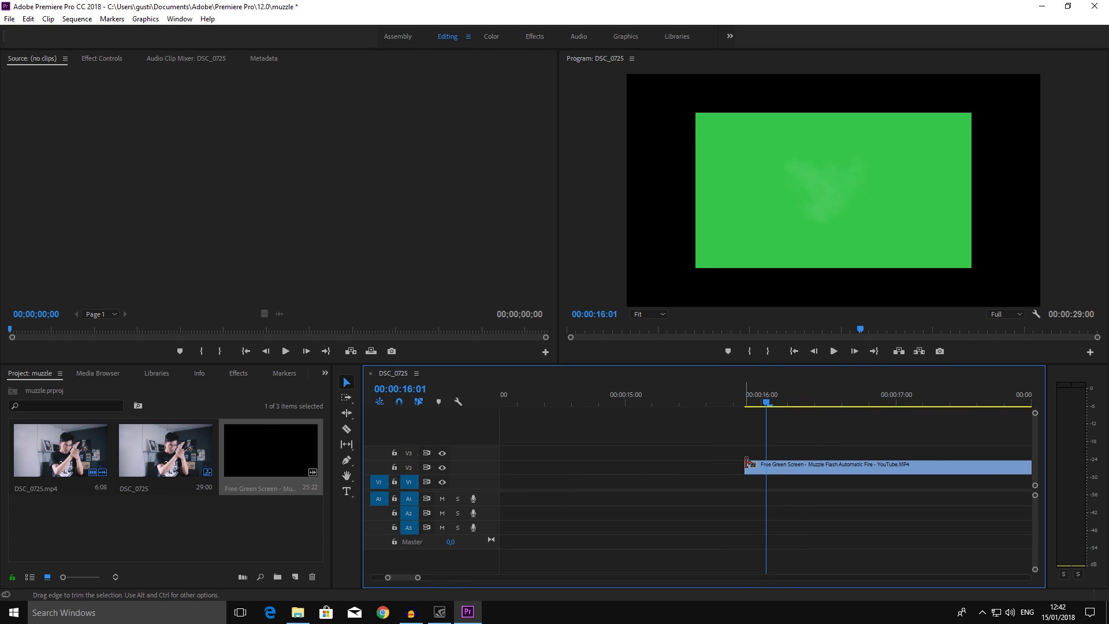
key(Left)
key(Right)
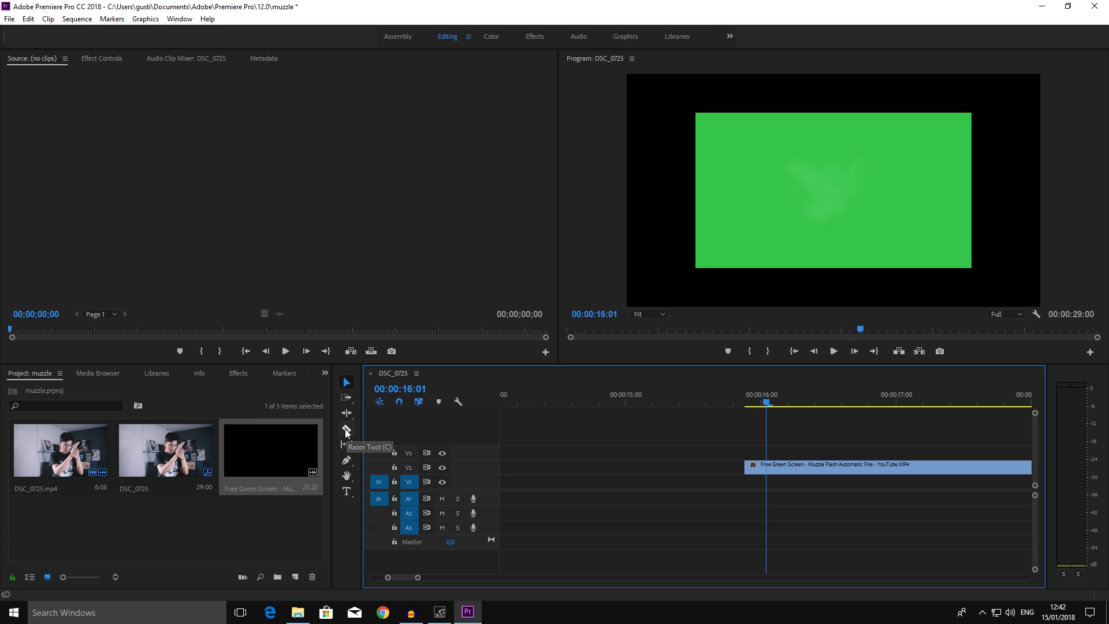
- Razor the flash clip at the playhead, delete the rest, and move the short piece near the sequence start
click(346, 429)
click(767, 466)
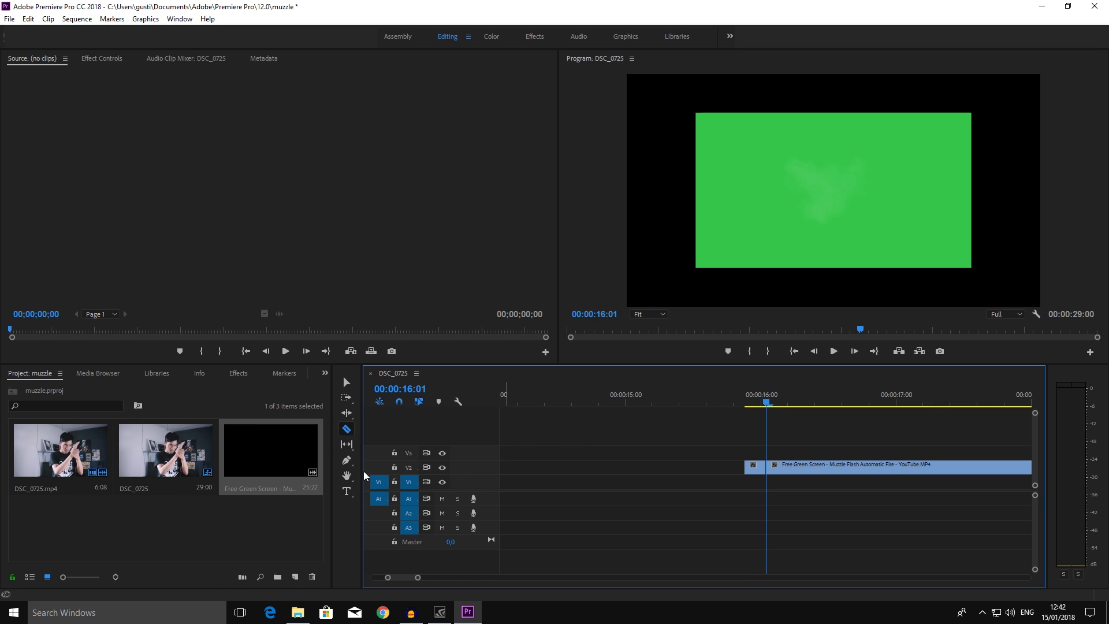
click(345, 381)
click(889, 472)
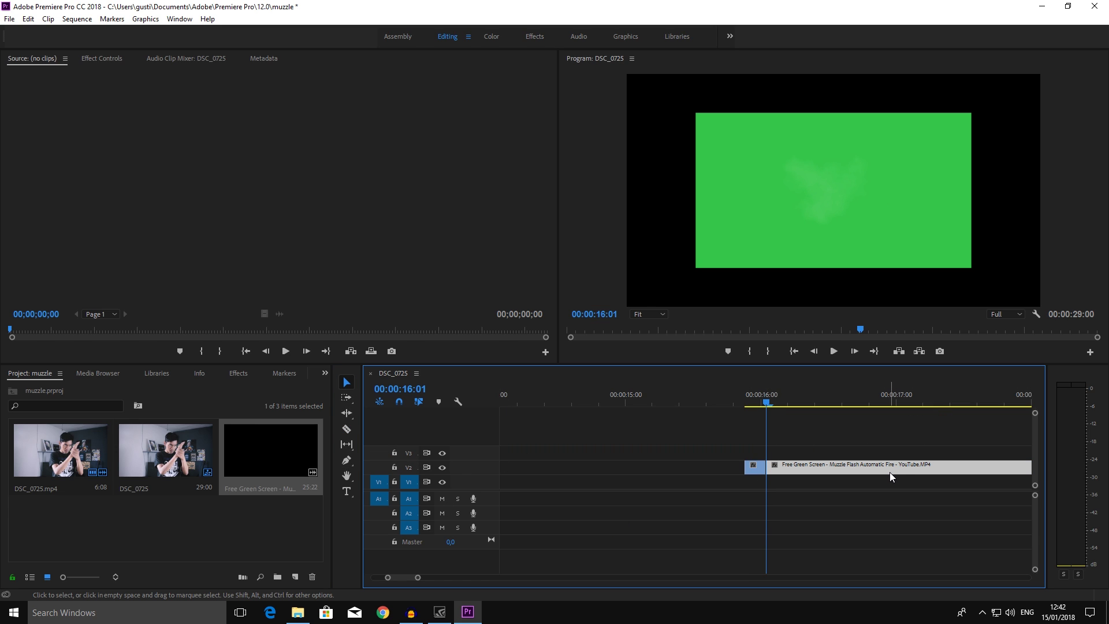
key(Delete)
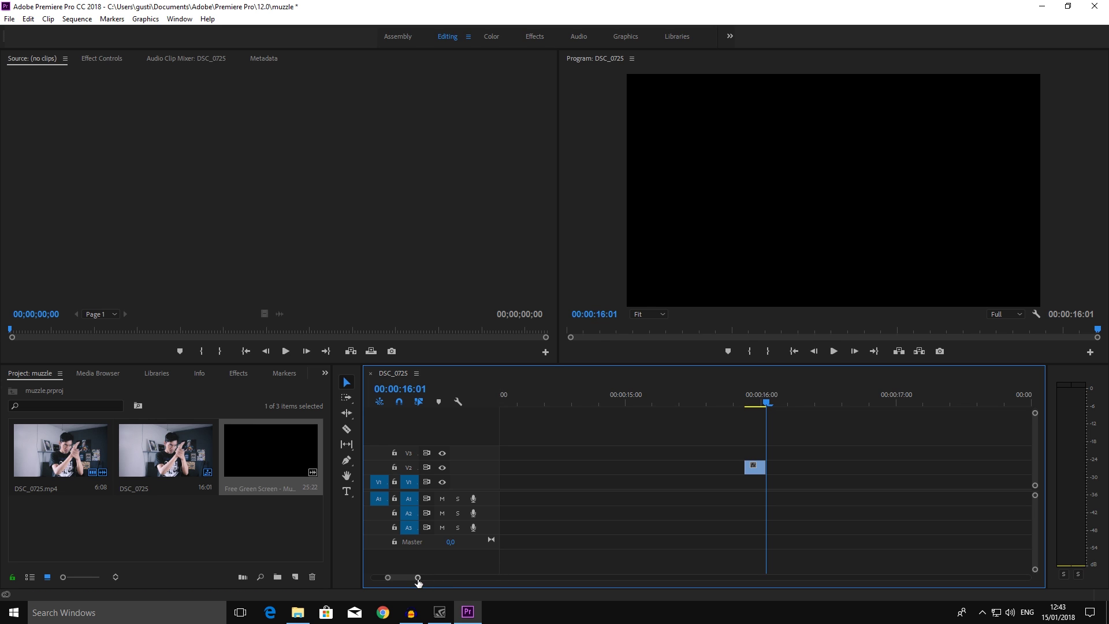
drag(417, 577, 509, 577)
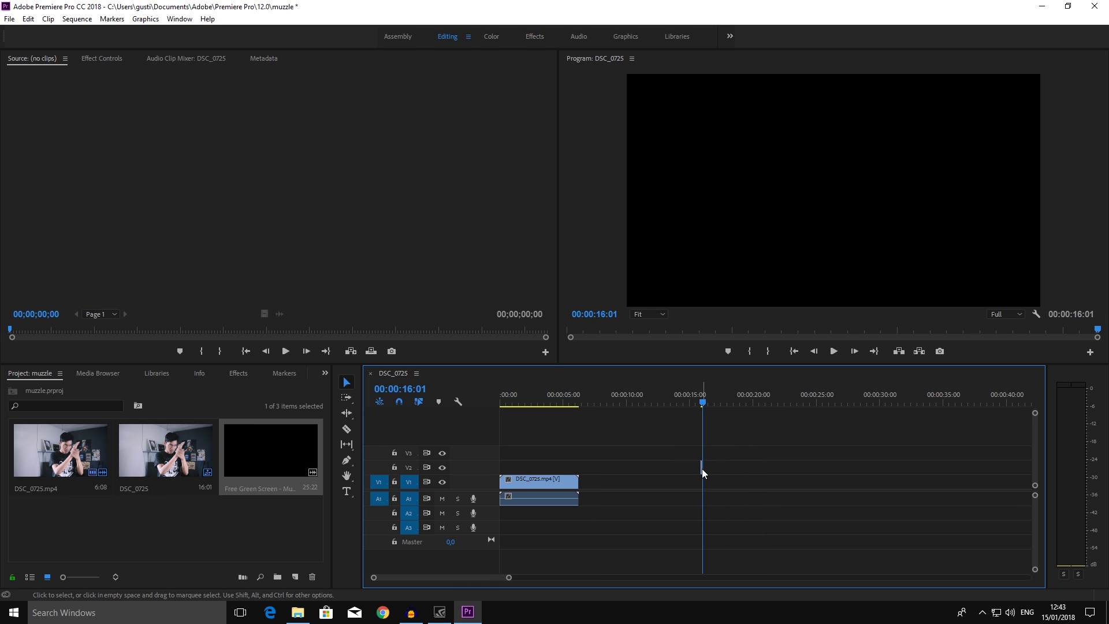
mouse_move(702, 467)
mouse_down()
mouse_move(500, 467)
mouse_move(511, 468)
mouse_up()
click(511, 404)
- Move the flash clip to start at the firing frame, 00:00:01:11
key(Left)
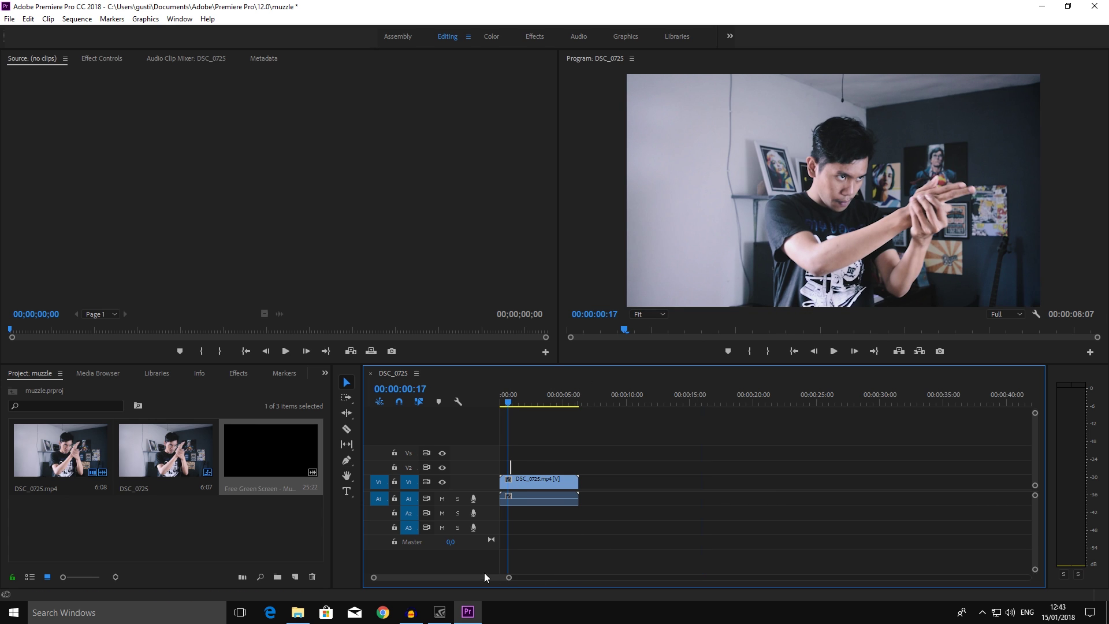
drag(509, 577, 464, 582)
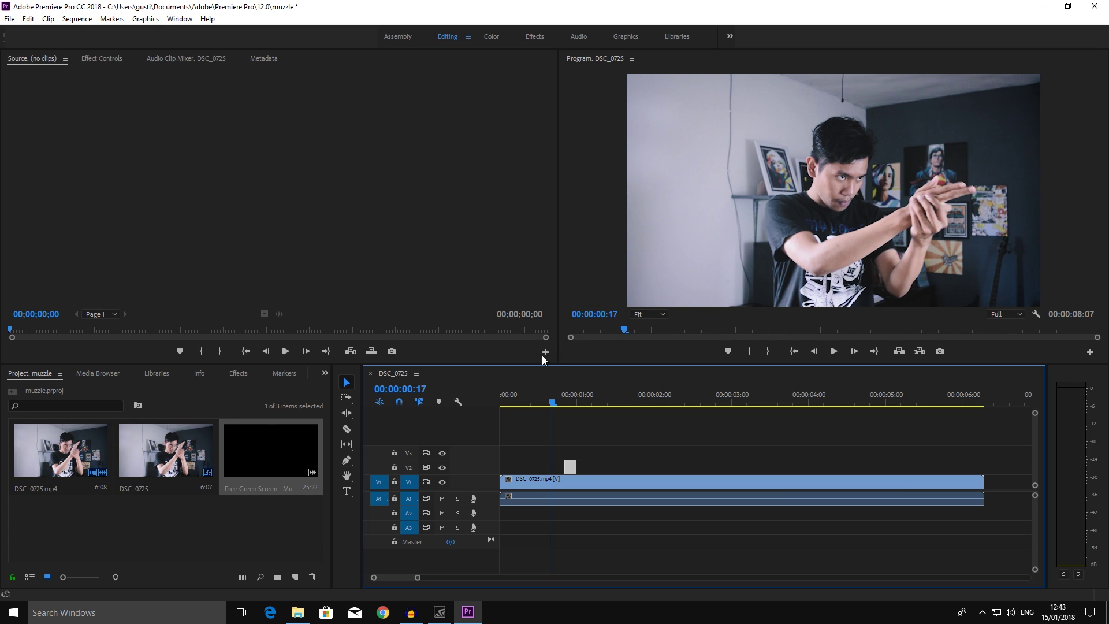
drag(571, 395, 614, 403)
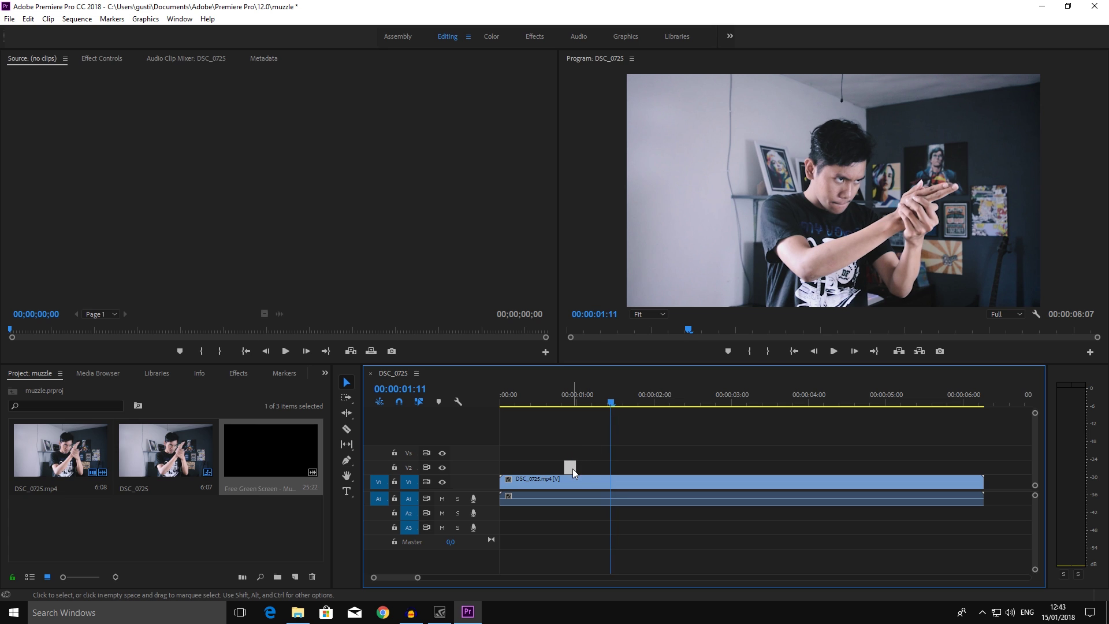
drag(570, 466, 619, 466)
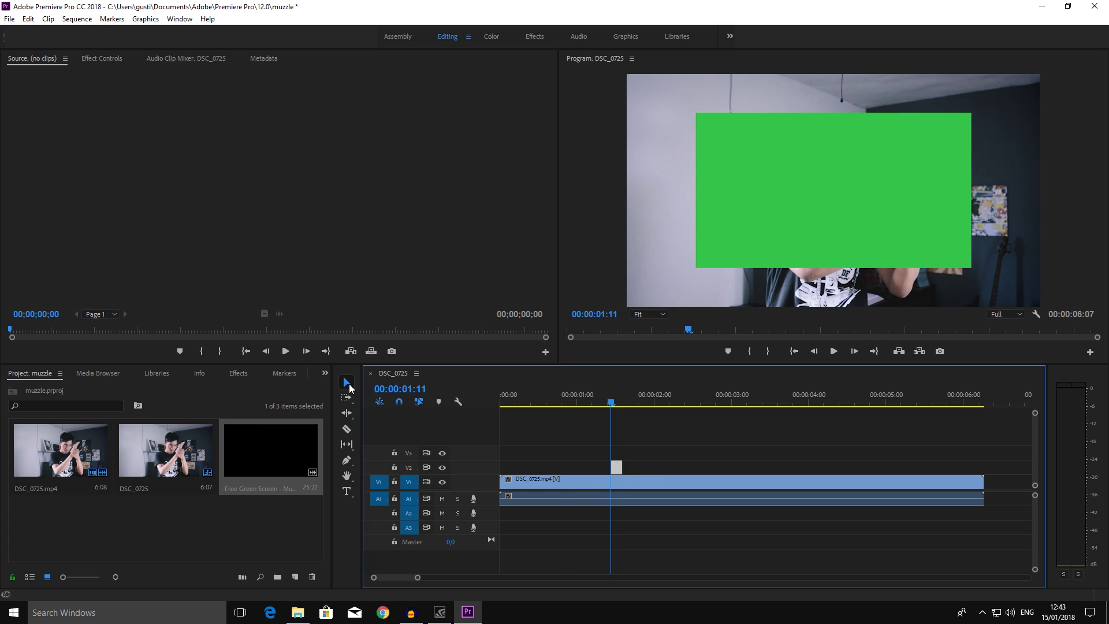
- Show the Effects panel from the hidden panels list and start an effects search
click(325, 374)
click(341, 438)
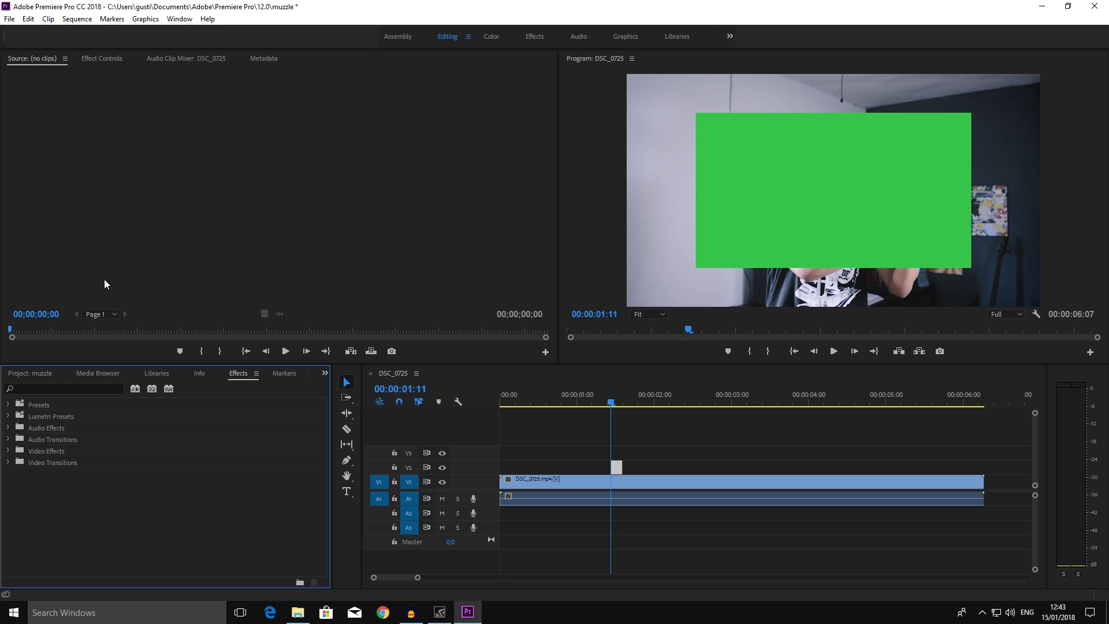
click(325, 373)
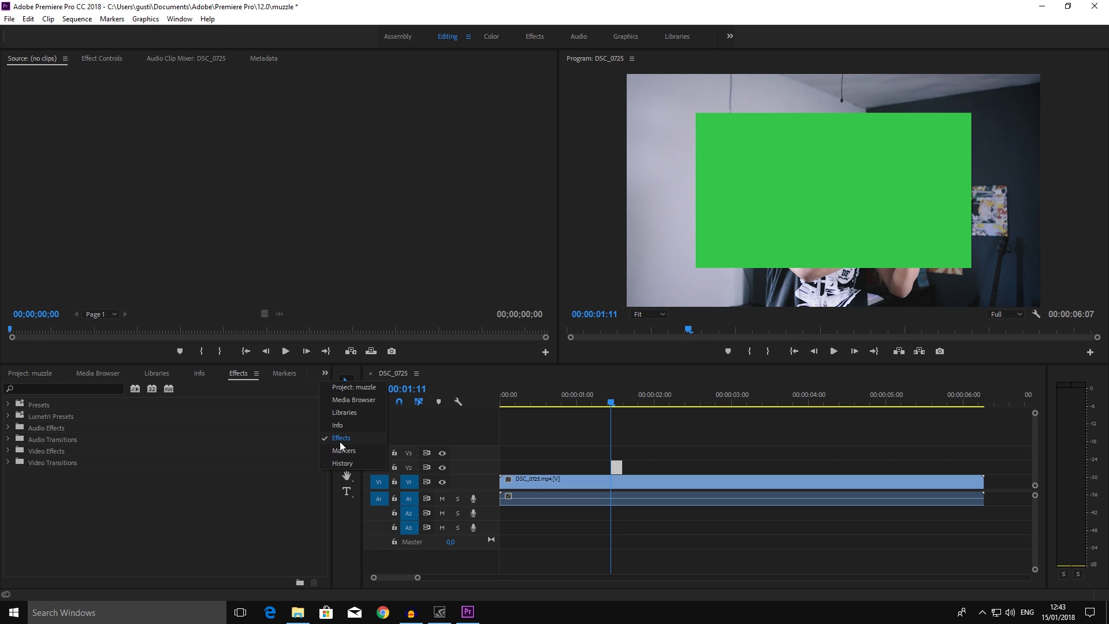
click(343, 438)
click(30, 388)
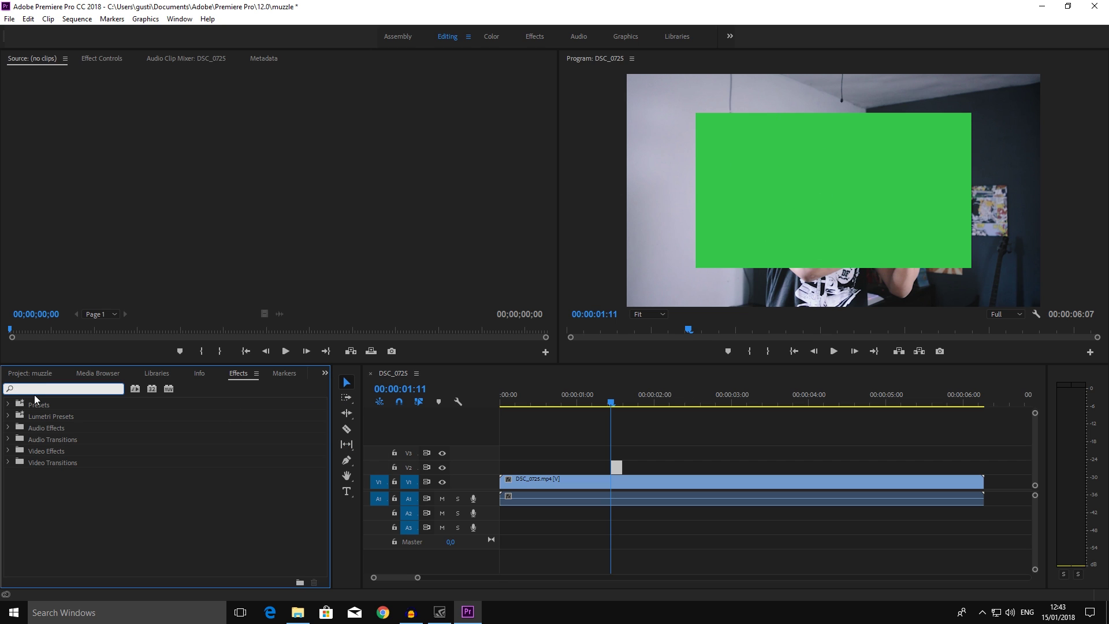
- Search for Ultra Key and apply it to the muzzle flash clip on V2
text(ultr)
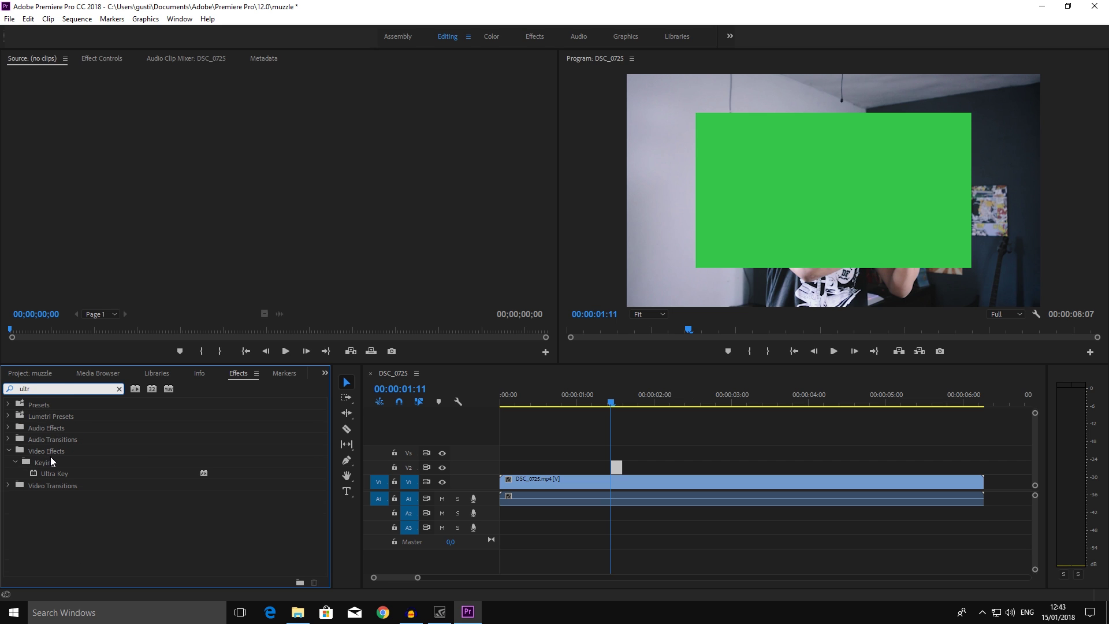
click(57, 474)
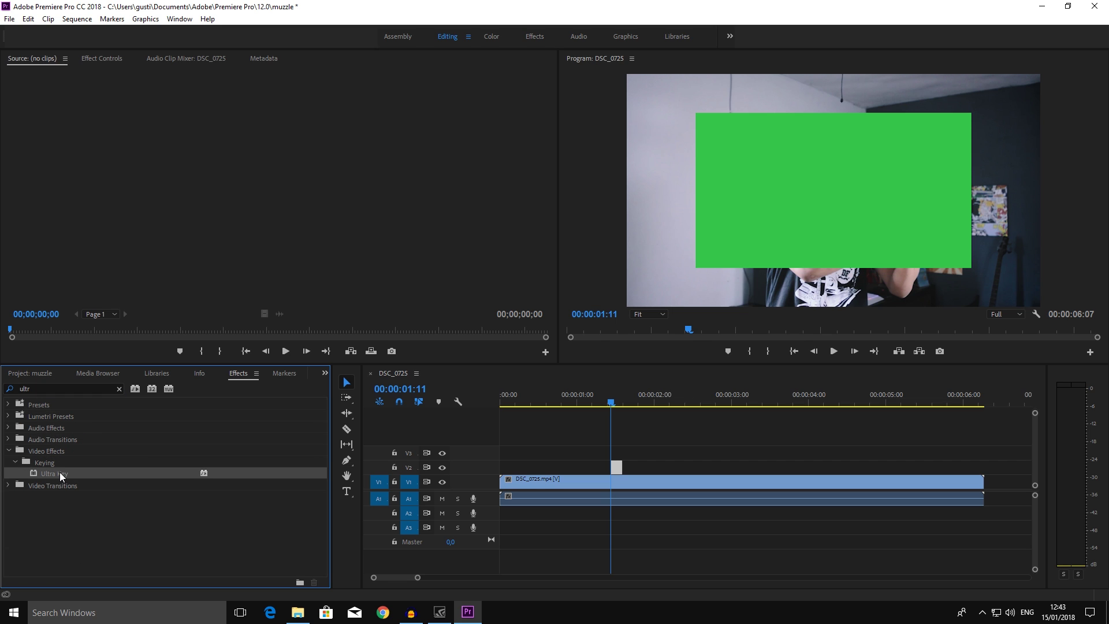
drag(60, 472, 619, 467)
- Sample the green screen as Ultra Key's Key Color in Effect Controls
click(102, 58)
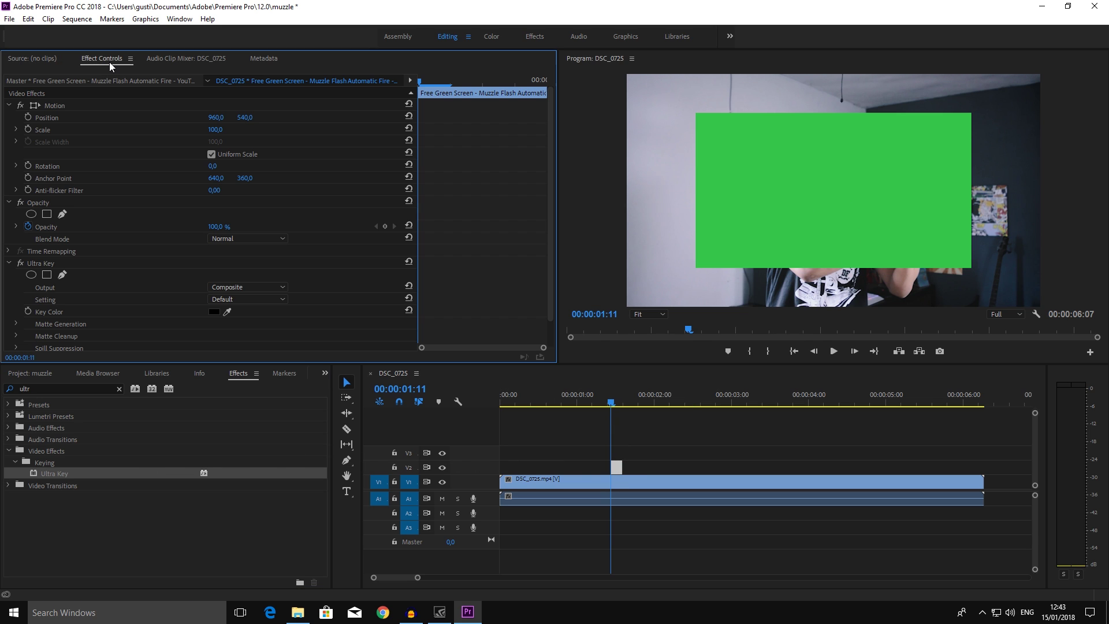
scroll(100, 272, down, 1)
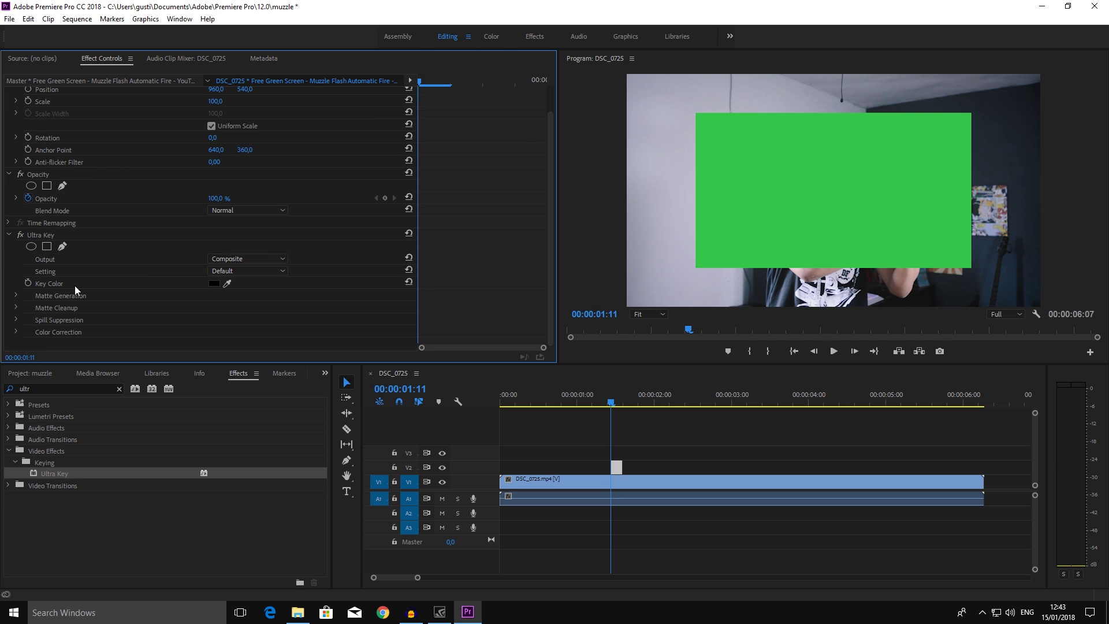
click(227, 283)
click(227, 282)
click(790, 196)
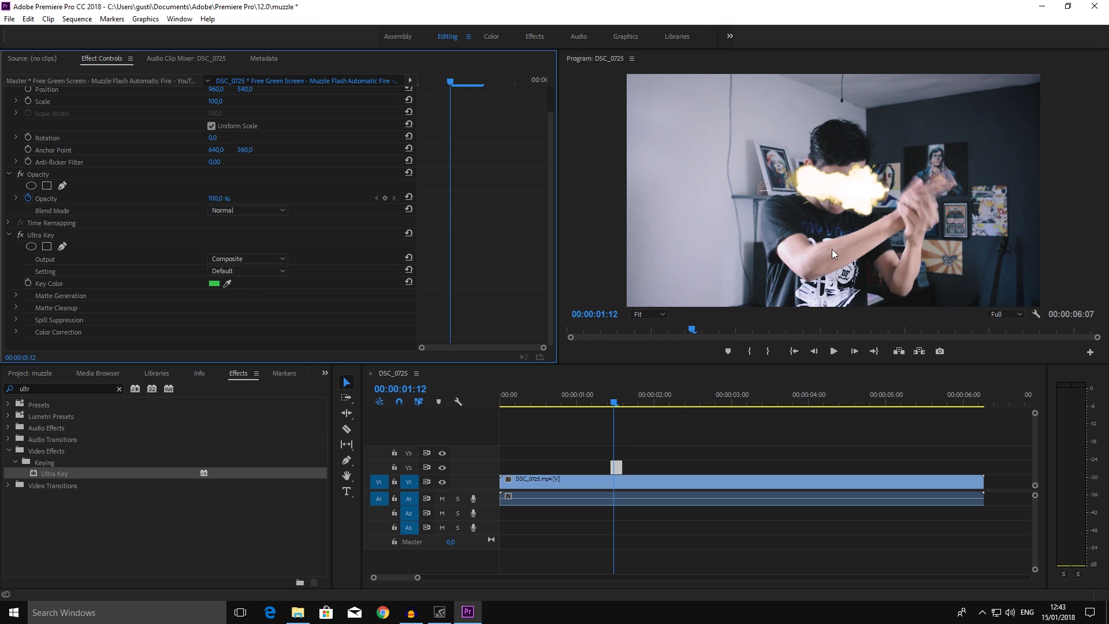
key(Right)
drag(417, 578, 397, 577)
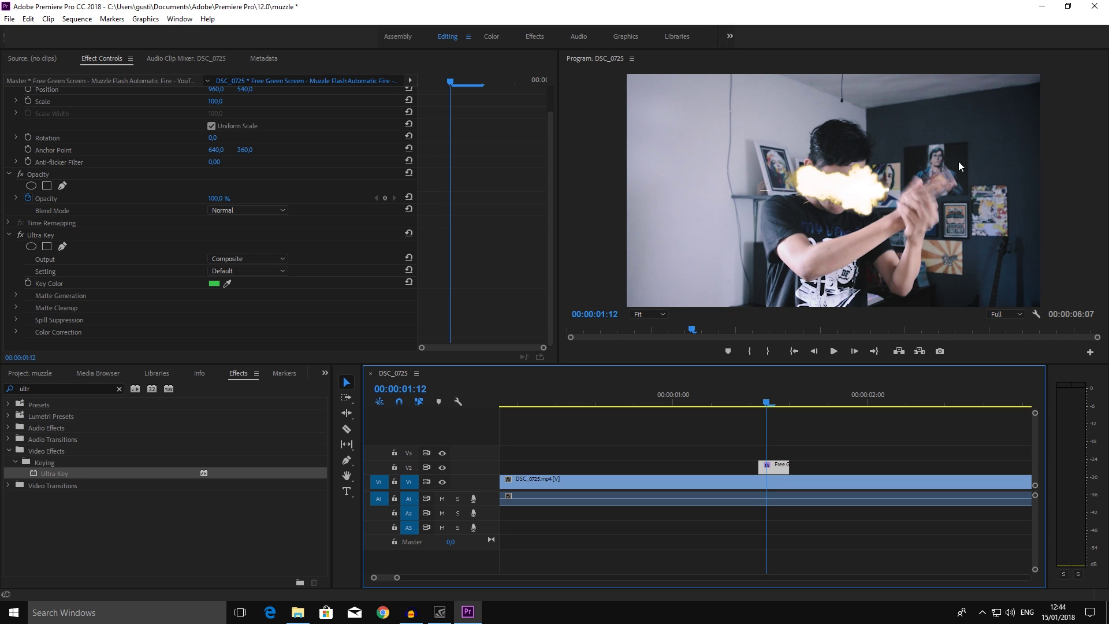
- Set the flash's Motion to Position 1660, 349, Scale 80 and Rotation 140° at the fingertip
scroll(519, 217, up, 2)
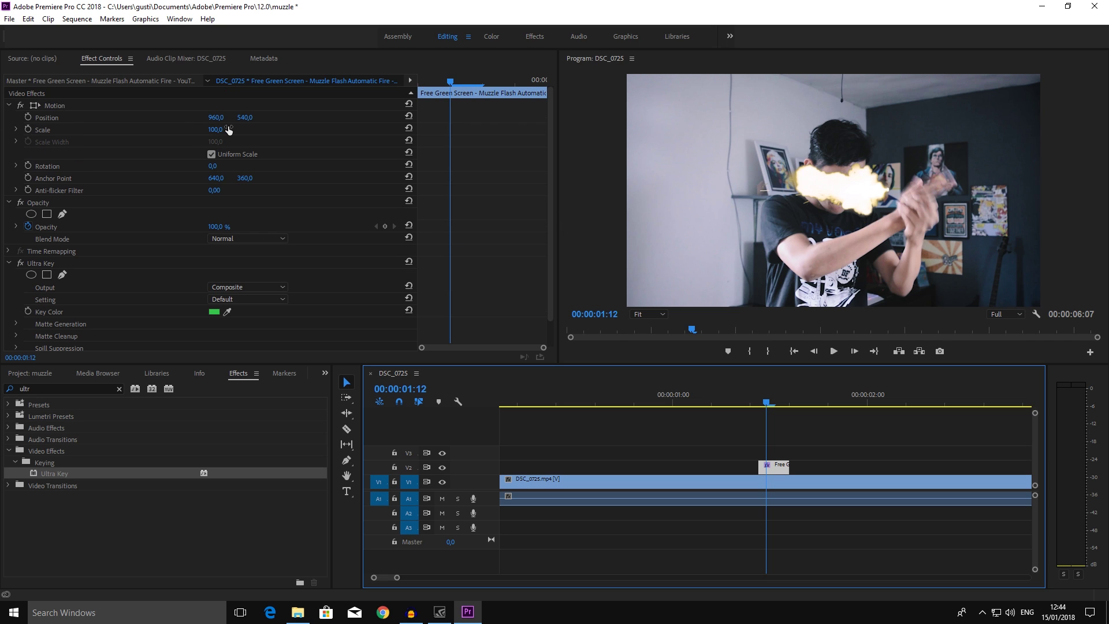
drag(216, 117, 450, 117)
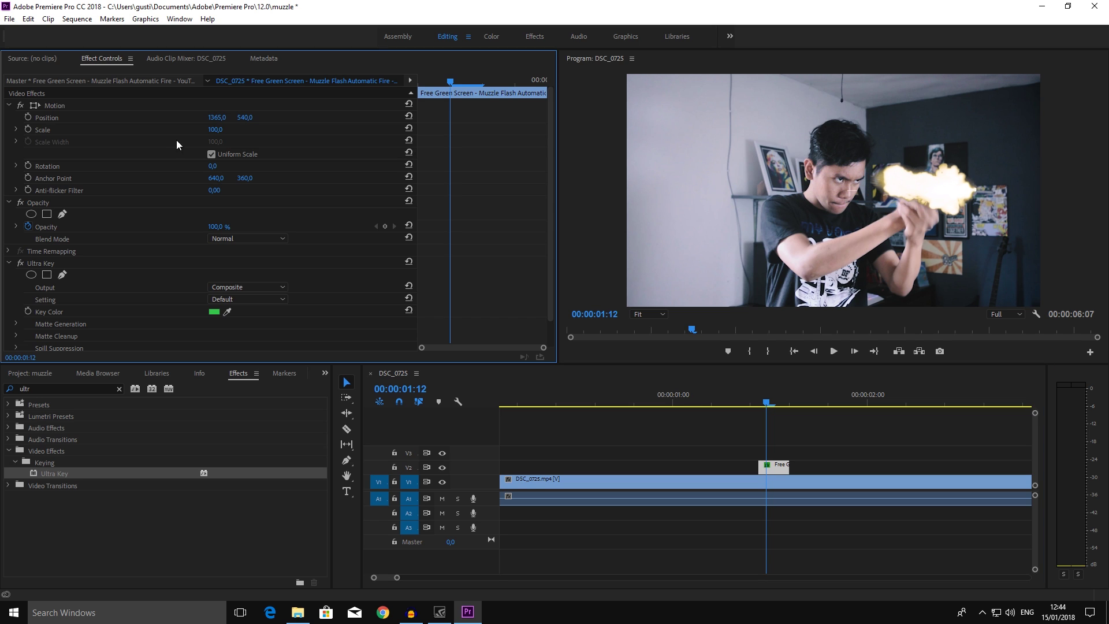
drag(213, 166, 294, 165)
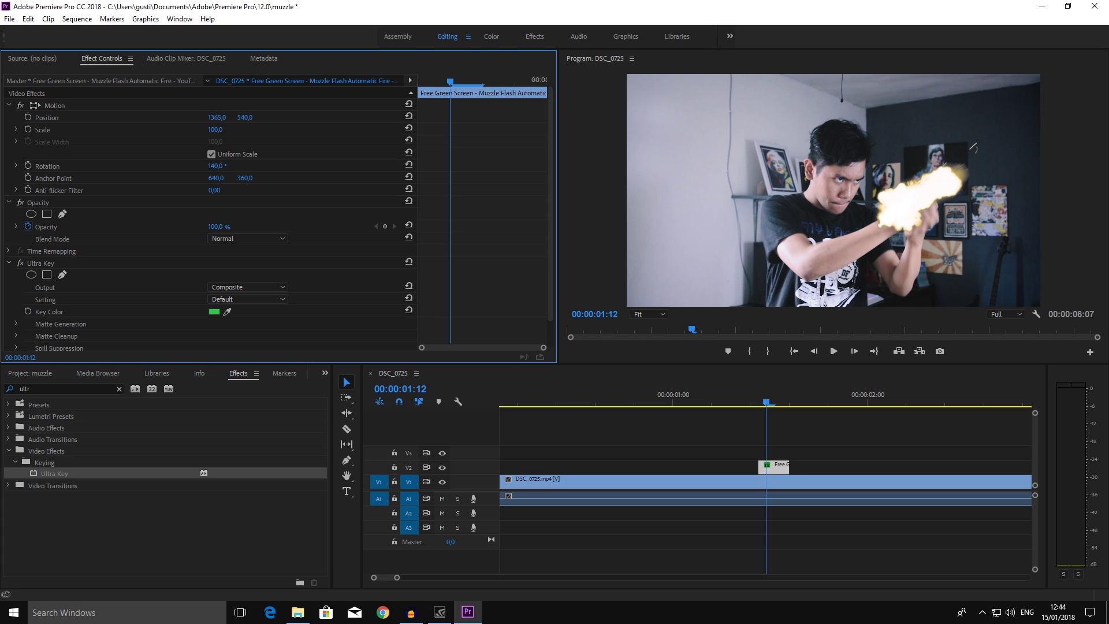
mouse_move(218, 116)
mouse_down()
mouse_move(249, 117)
mouse_move(203, 129)
mouse_up()
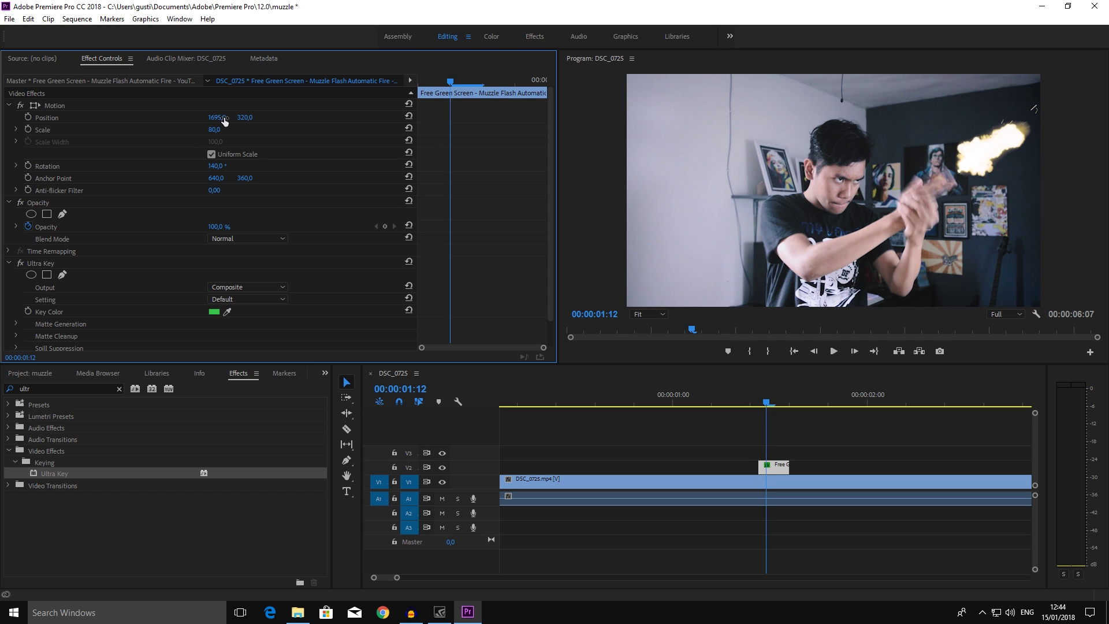
mouse_move(227, 118)
mouse_down()
mouse_move(213, 119)
mouse_move(262, 118)
mouse_up()
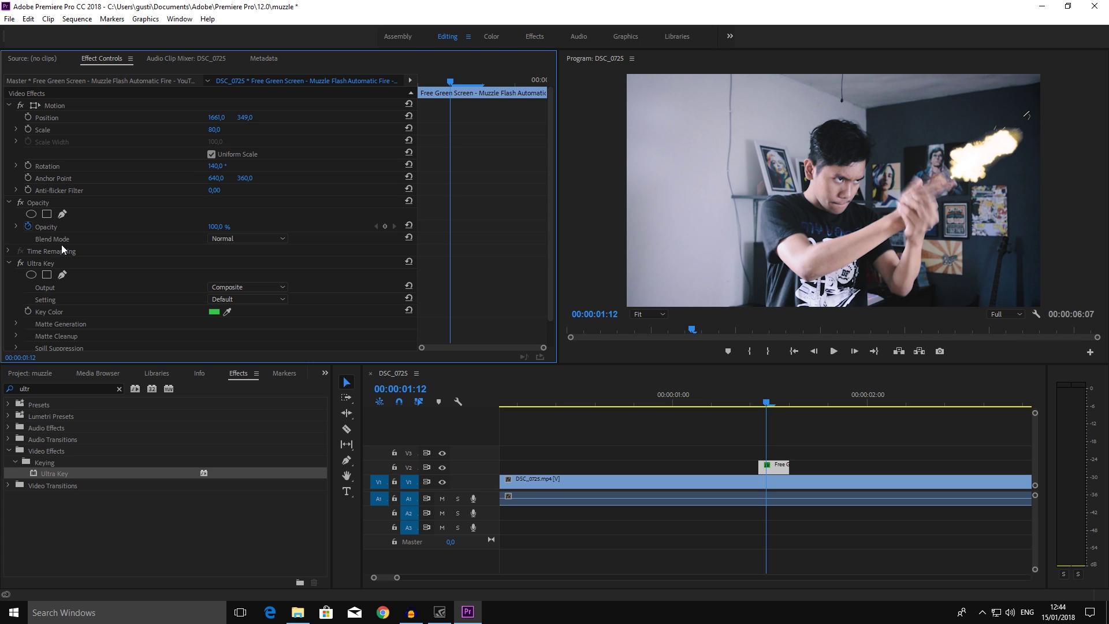
- Set the flash's Opacity blend mode to Screen and check the frames around 00:00:01:12
click(222, 239)
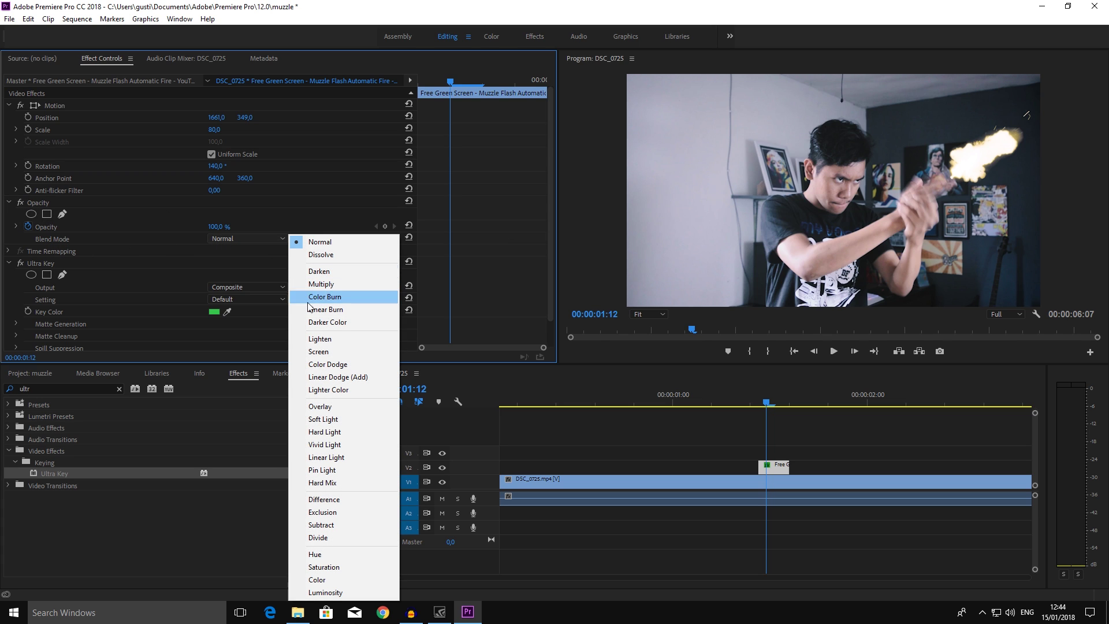
click(326, 351)
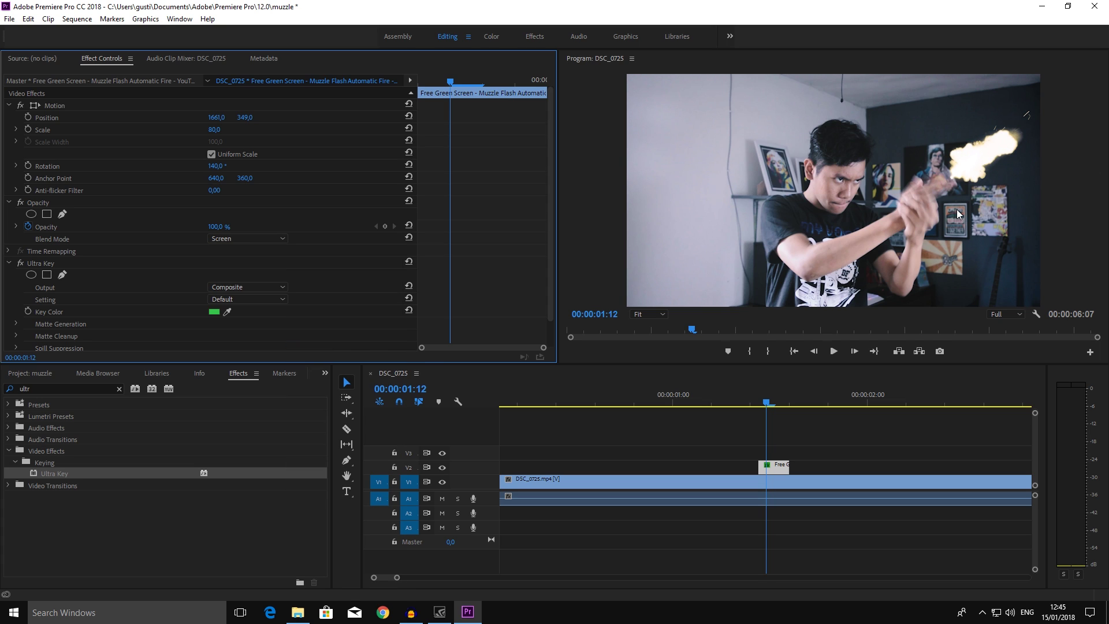
click(759, 403)
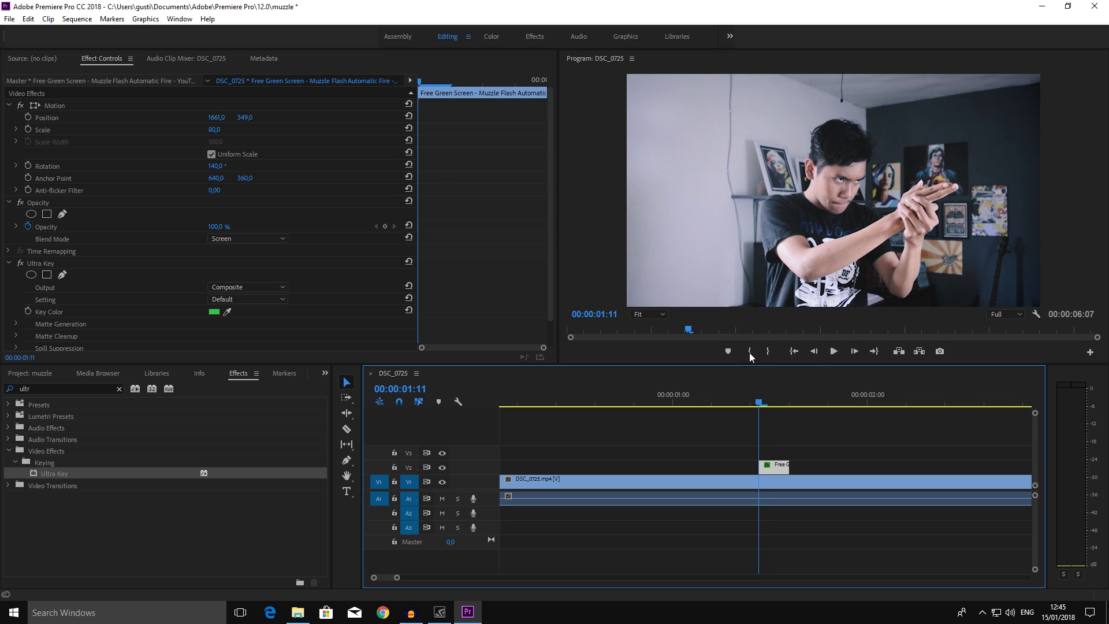
click(765, 401)
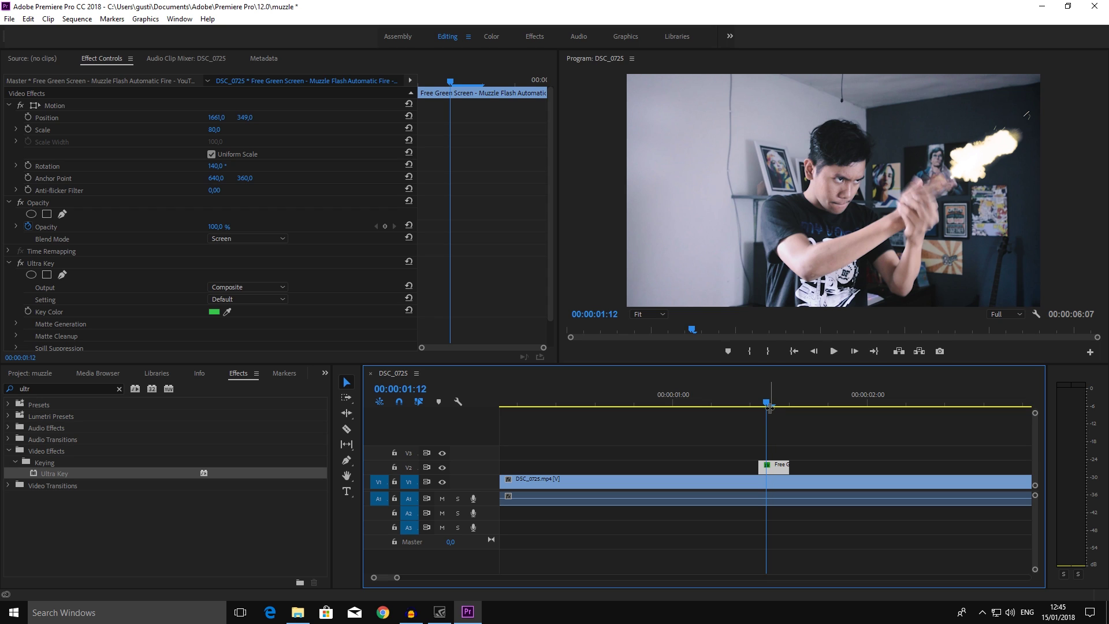
- Add starting Position and Rotation keyframes for the flash at the firing frame
click(770, 407)
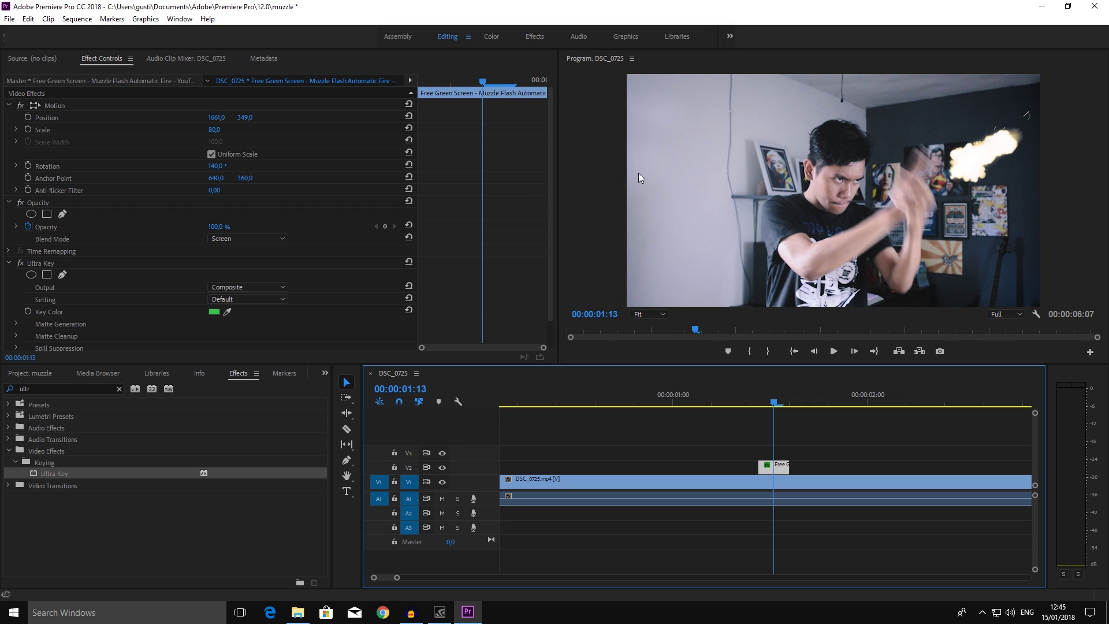
click(549, 161)
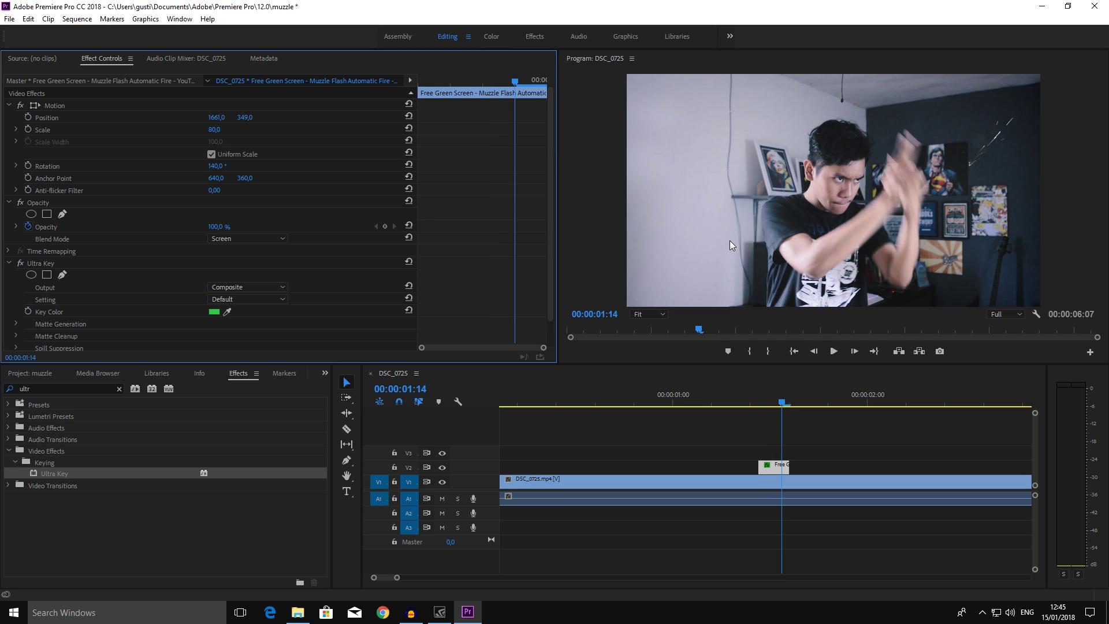
key(Left)
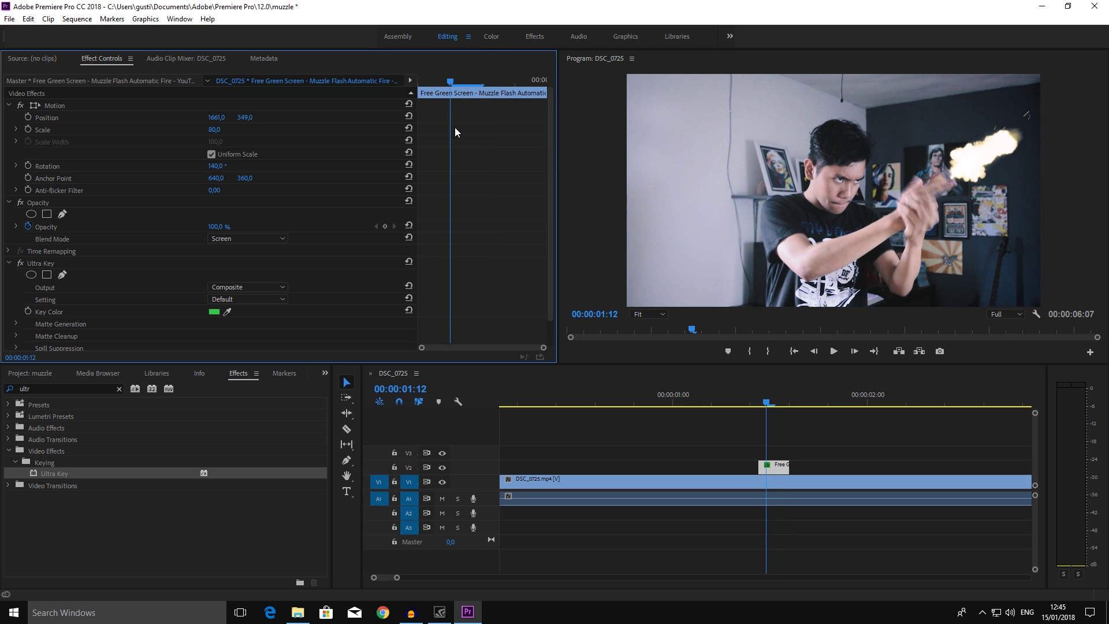
click(28, 117)
click(27, 165)
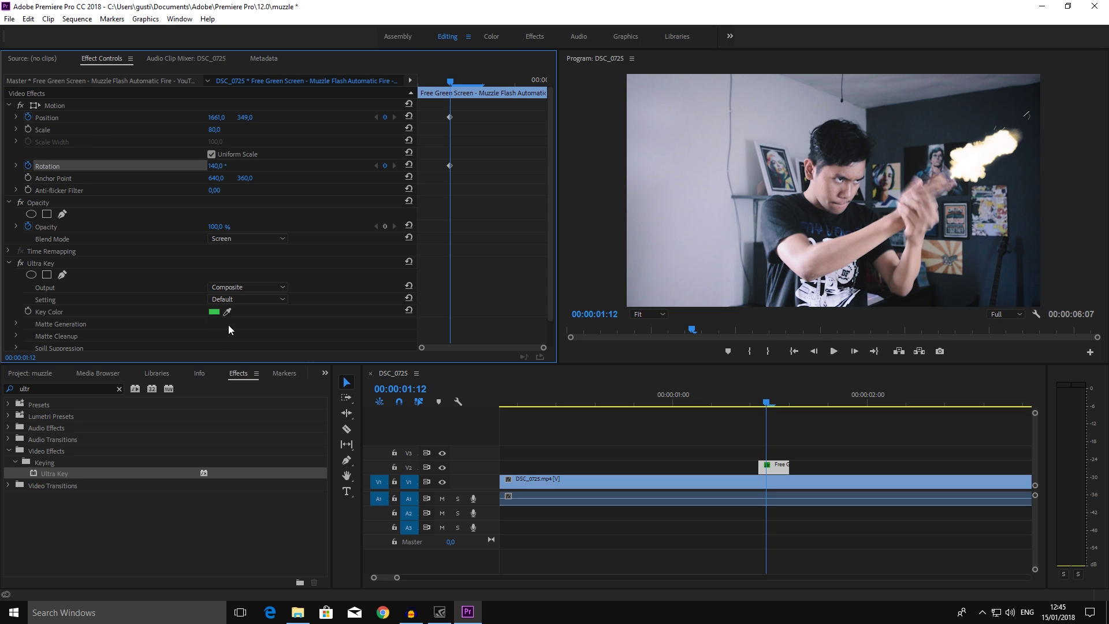
- On the next frame, move the flash with the recoiling hands and rotate it to 118°
click(766, 404)
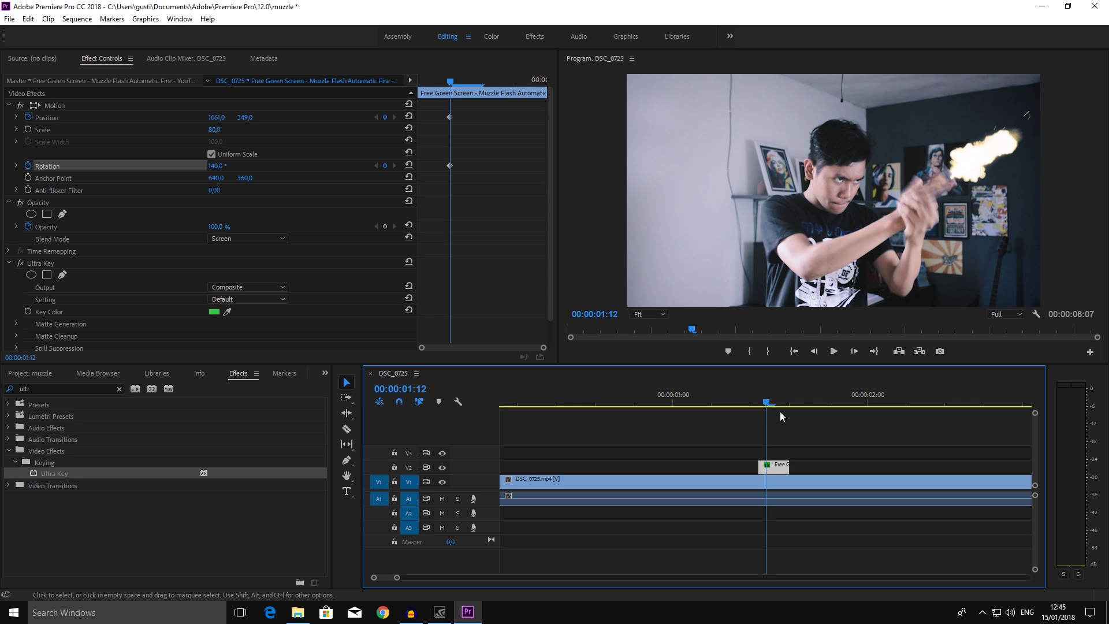
key(Right)
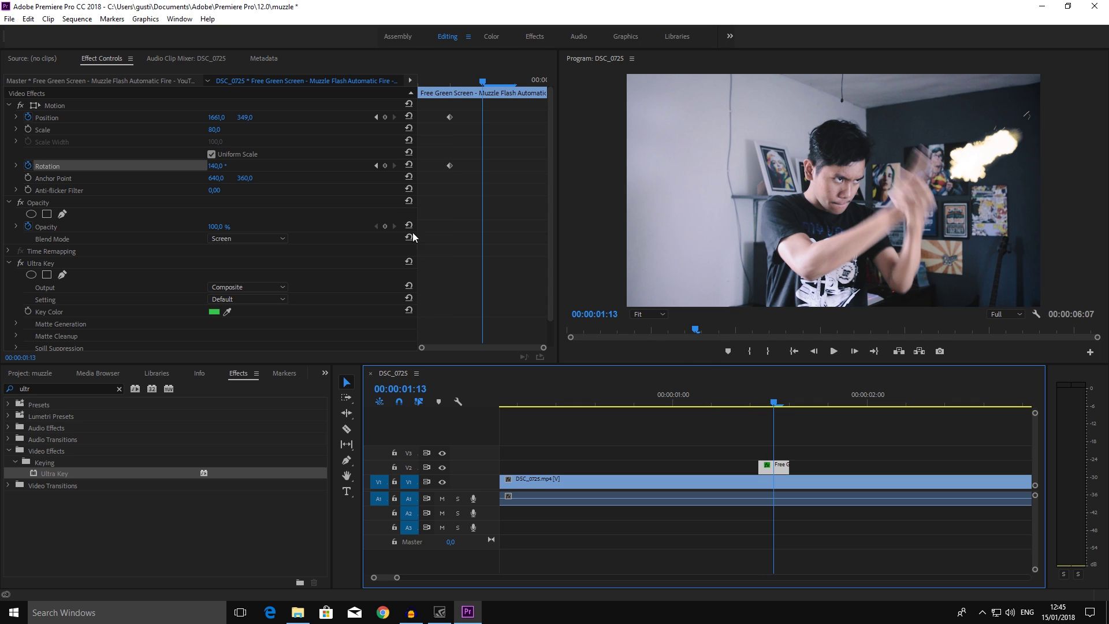
drag(217, 118, 252, 118)
drag(215, 166, 217, 173)
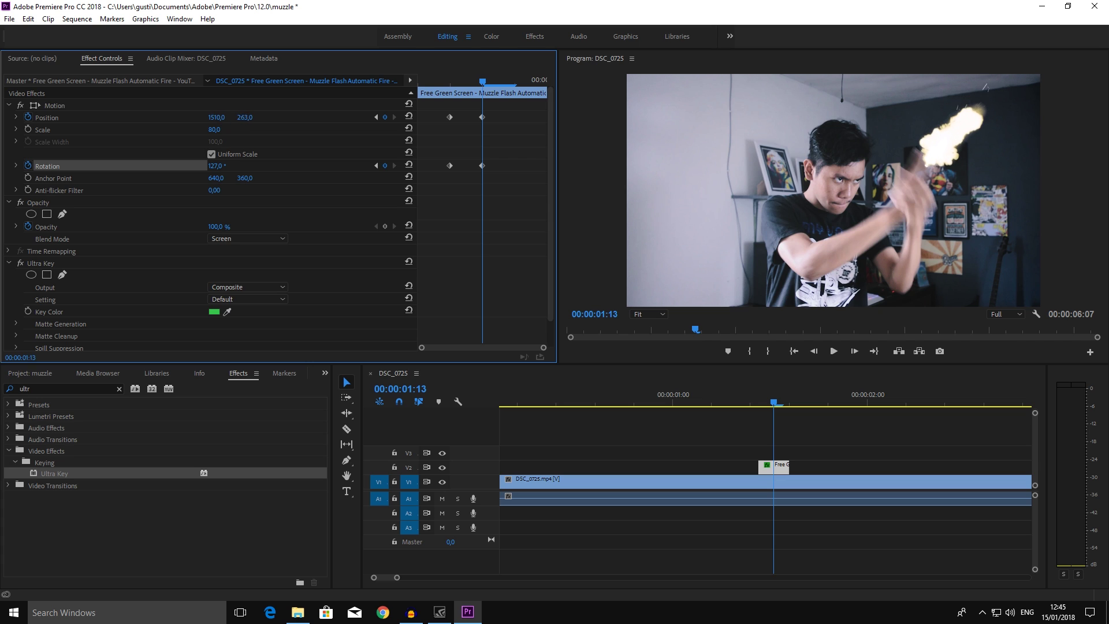
drag(219, 119, 217, 119)
drag(217, 167, 213, 167)
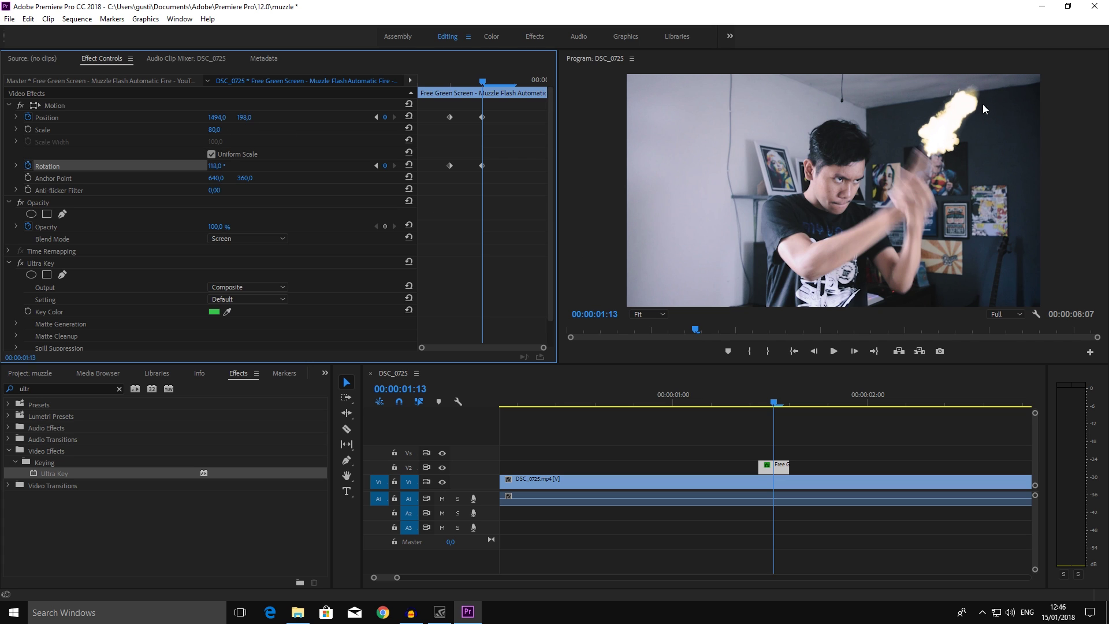
drag(448, 106, 511, 190)
- One frame later, shift the flash to X 1378 and Y 186
click(777, 411)
key(Right)
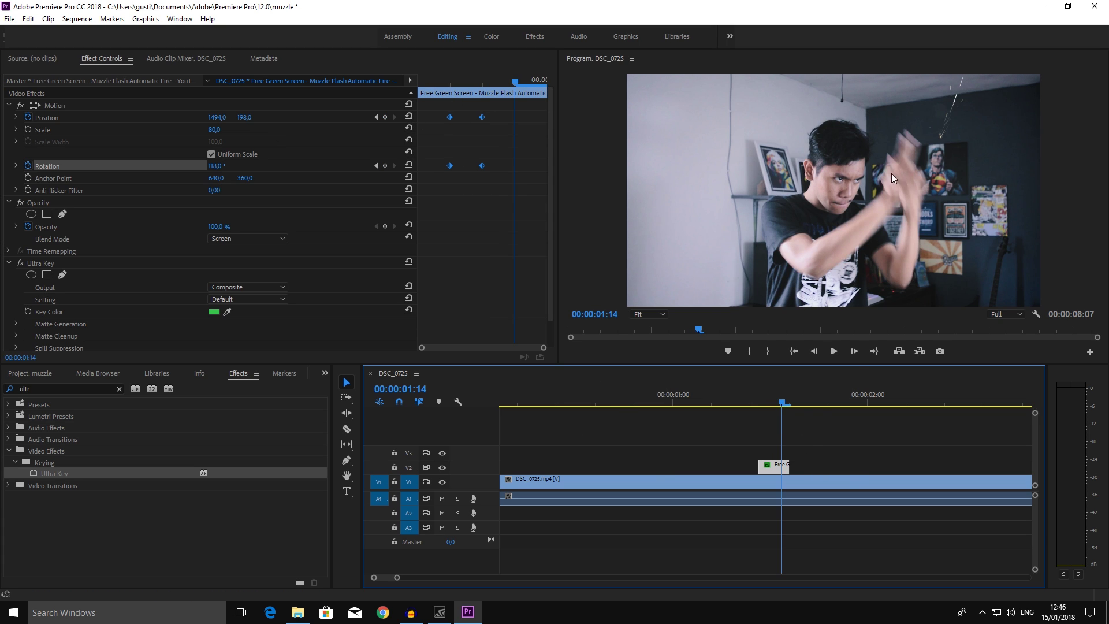
drag(217, 117, 150, 117)
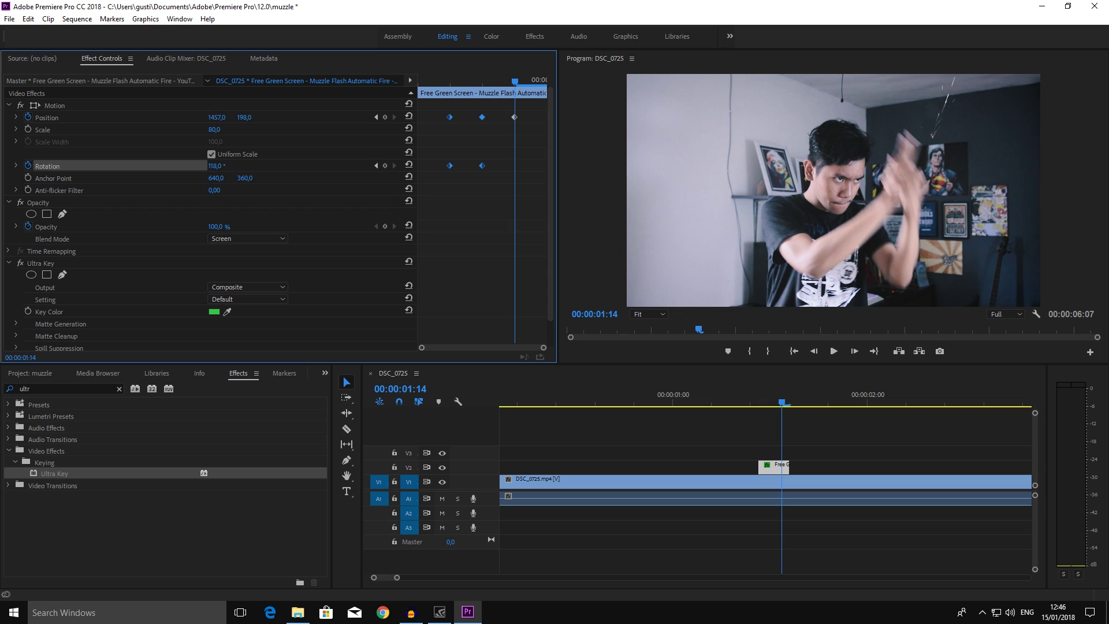
drag(244, 118, 238, 117)
- Preview the animated flash repeatedly from 01:06, then select the V2 flash clip
click(788, 404)
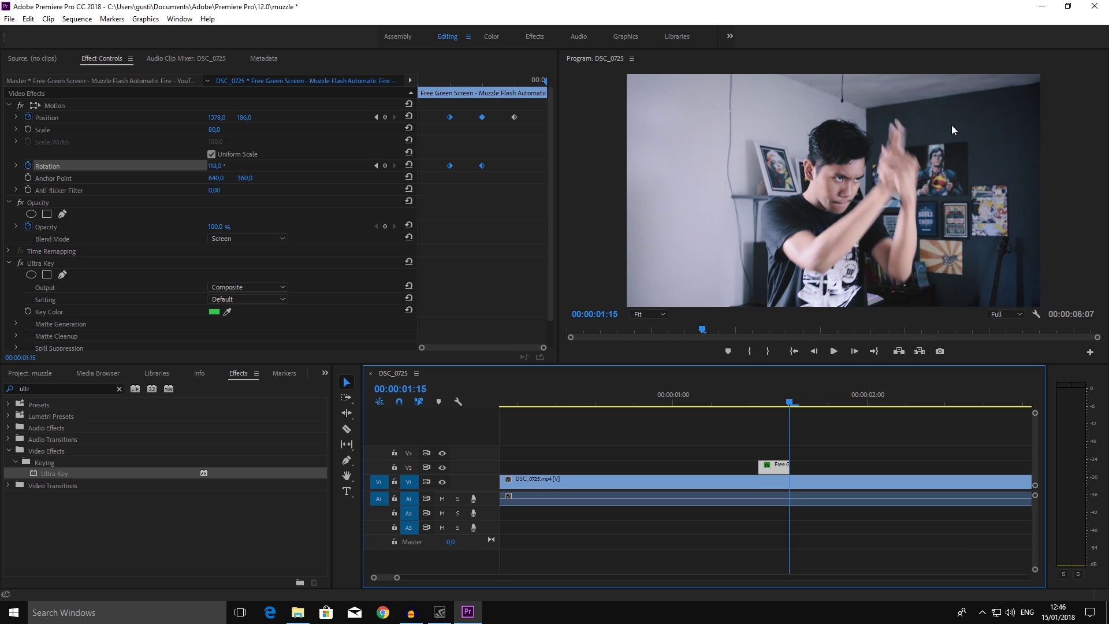
click(722, 401)
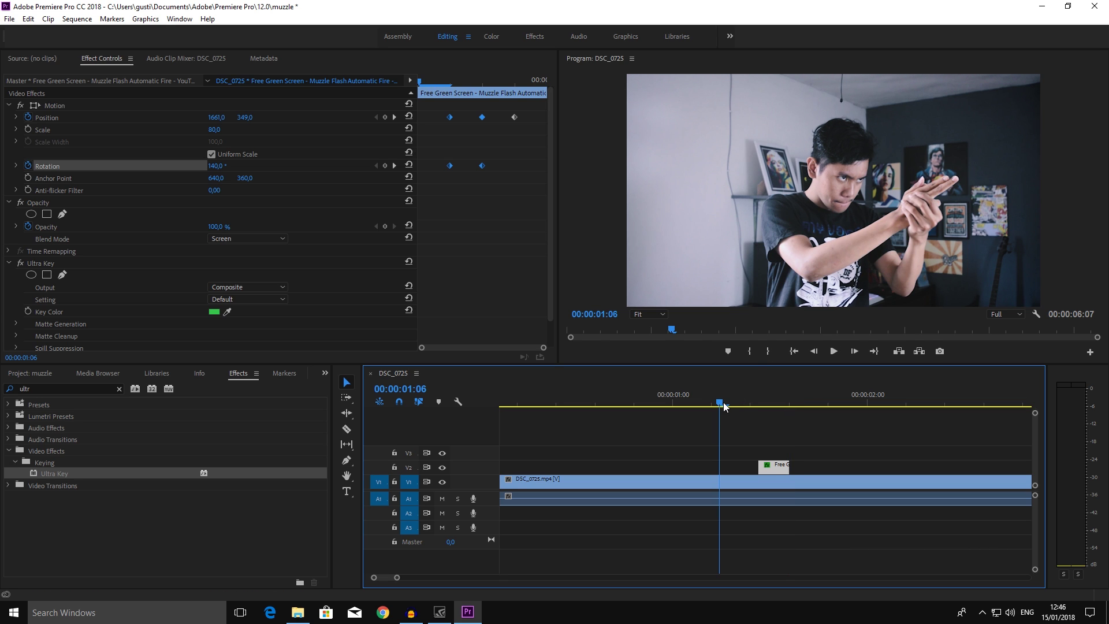
key(space)
click(719, 403)
key(space)
click(743, 402)
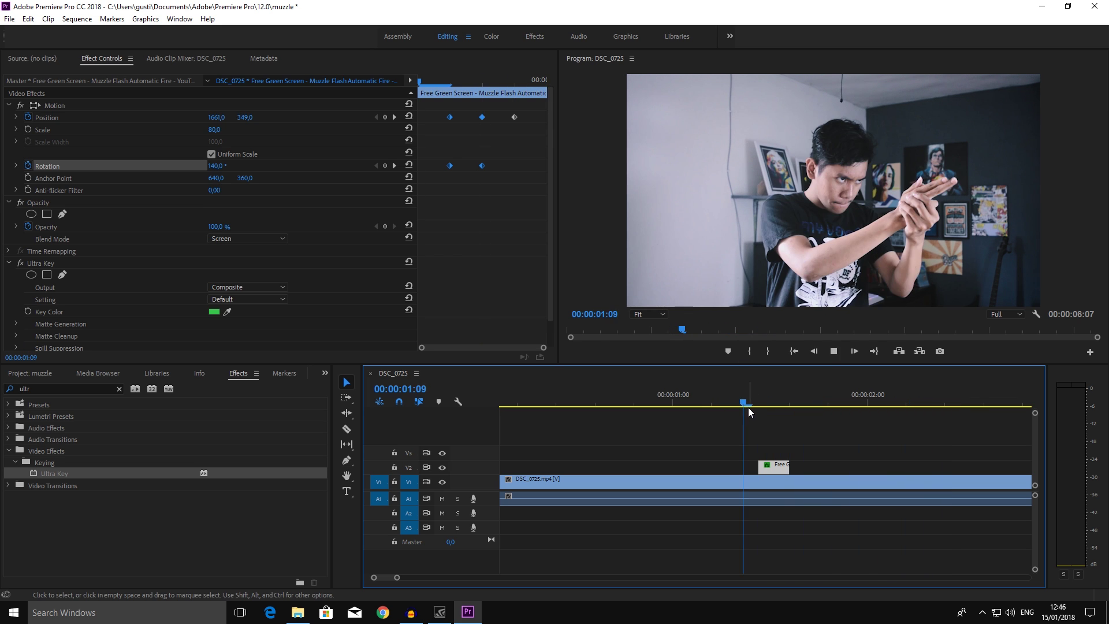
key(space)
click(757, 404)
drag(757, 403, 774, 403)
click(781, 469)
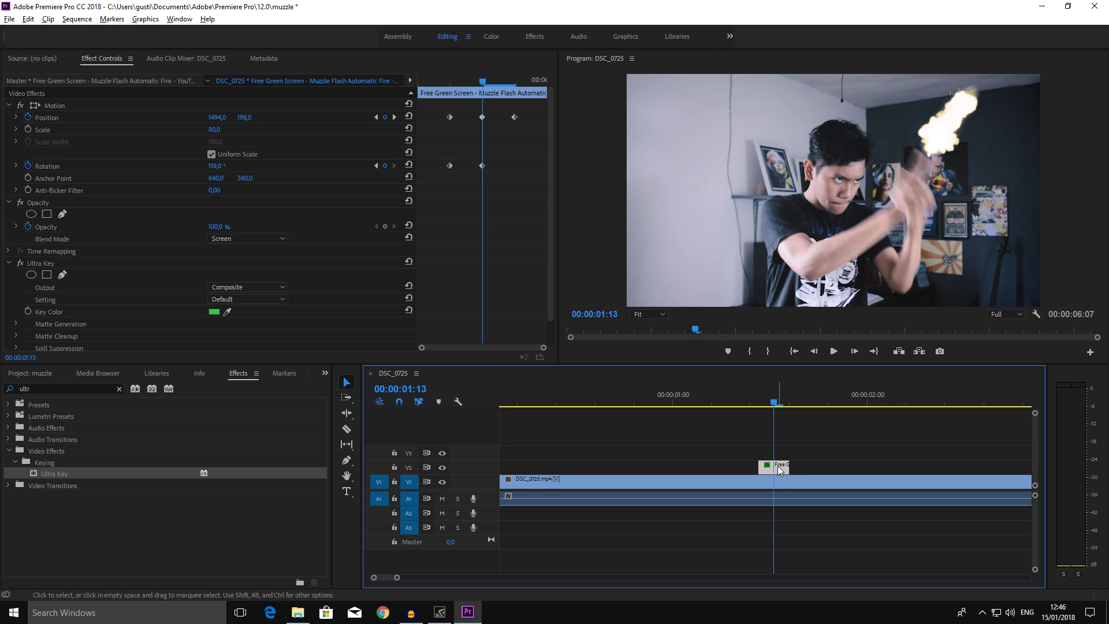
- Duplicate the flash clip onto V3 and clear the Ultra Key search in the Effects panel
drag(781, 467, 773, 453)
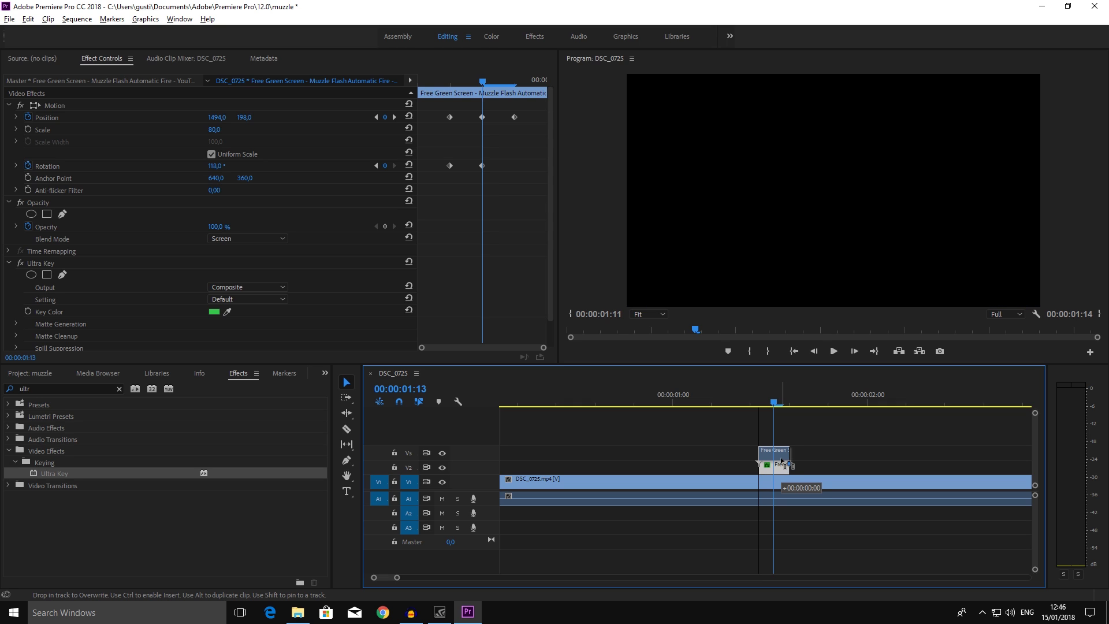
click(806, 444)
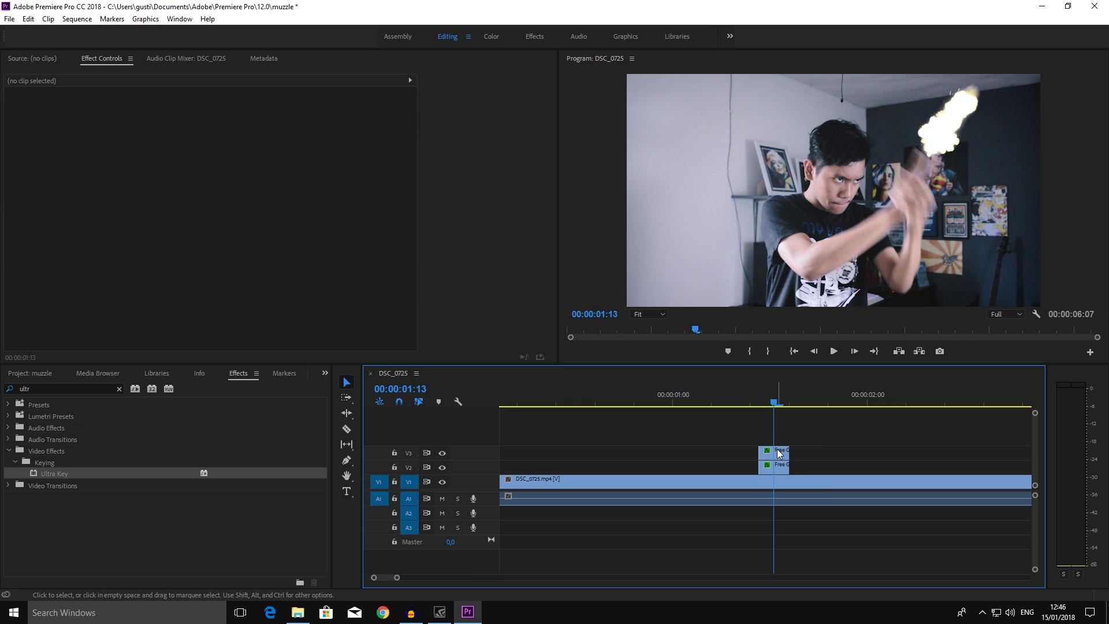
click(778, 469)
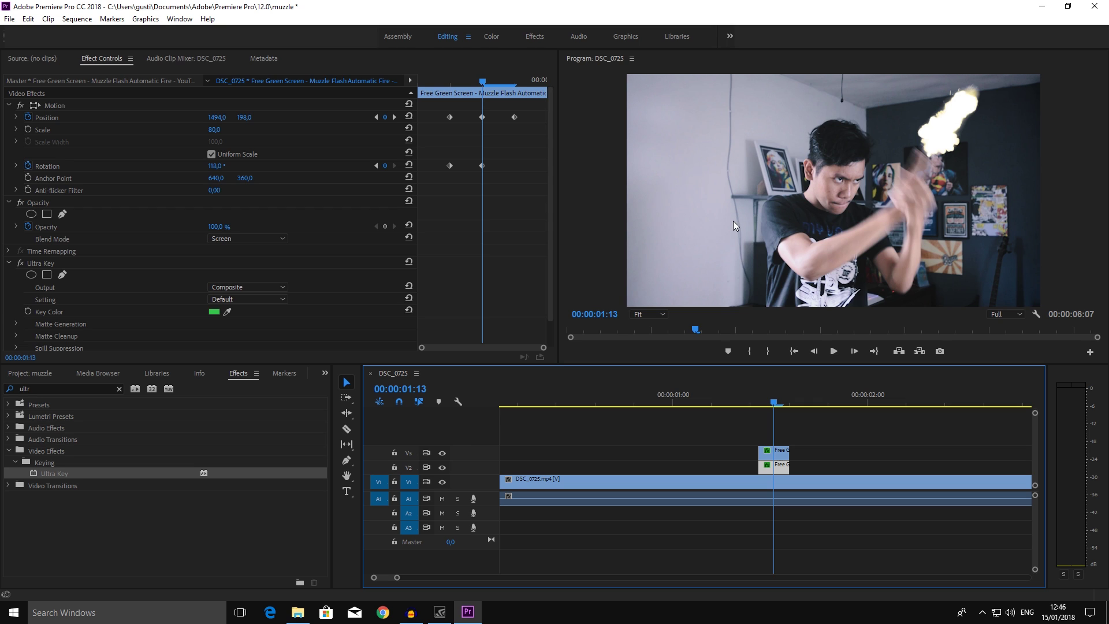
click(119, 388)
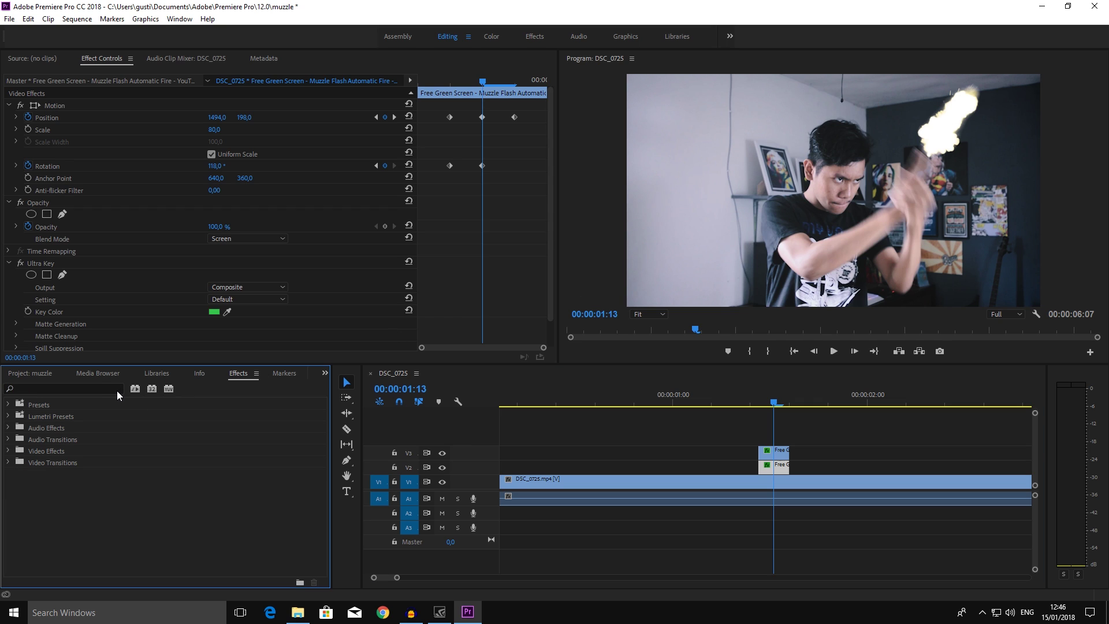
click(324, 373)
- Search Effects for 'gauss' and apply Gaussian Blur to the V2 muzzle flash clip
click(336, 439)
click(46, 392)
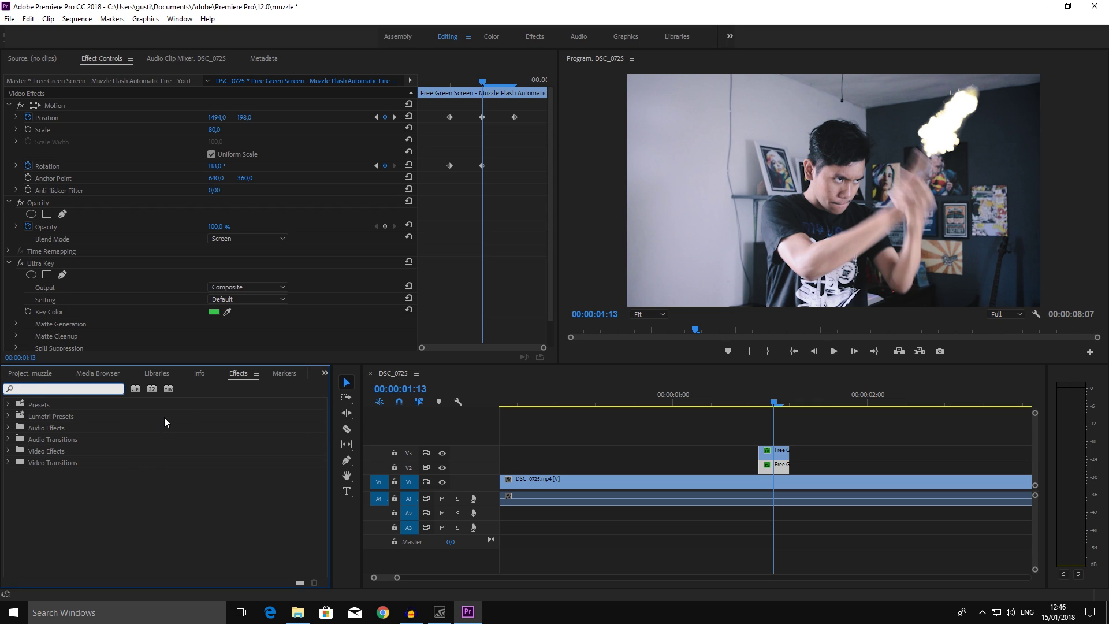
text(gau)
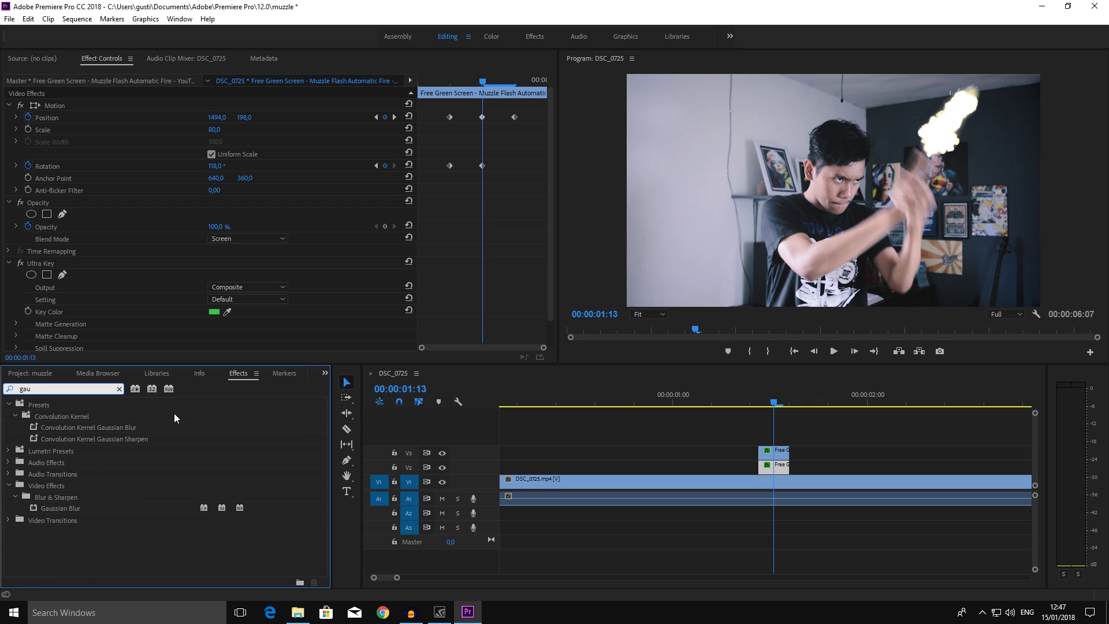
text(ss)
click(68, 510)
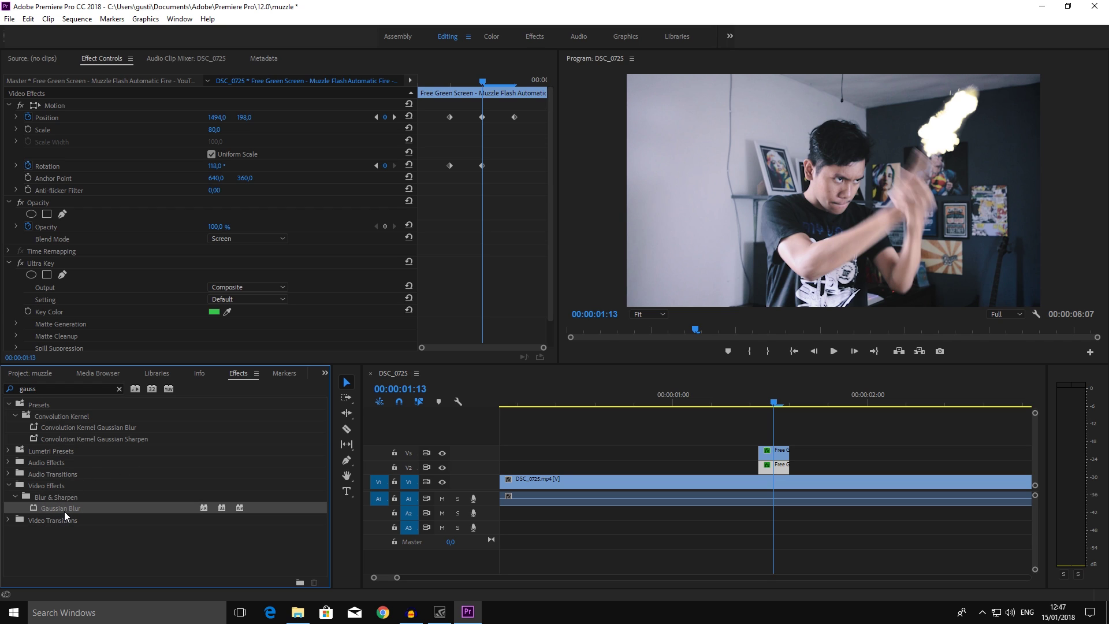
drag(66, 511, 784, 469)
click(781, 451)
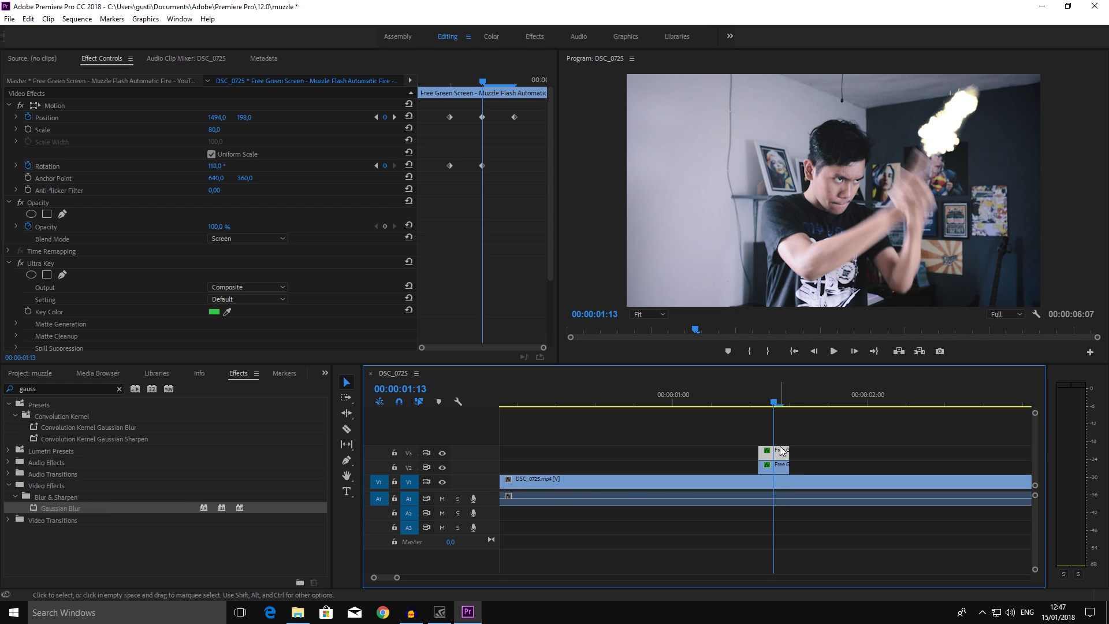
click(781, 467)
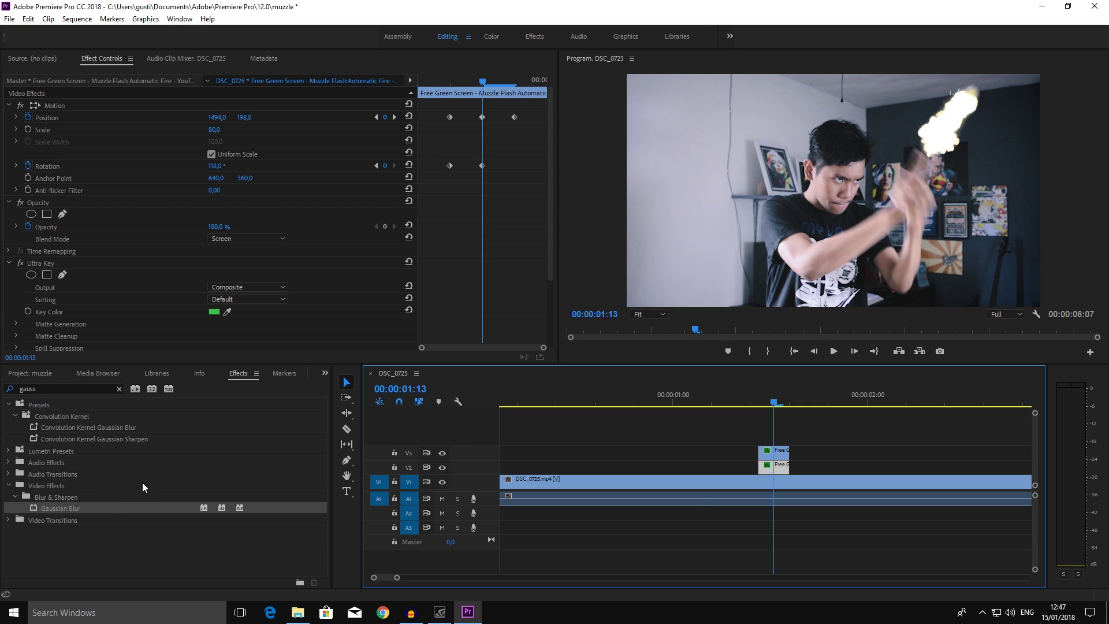
scroll(485, 225, down, 2)
scroll(495, 225, down, 2)
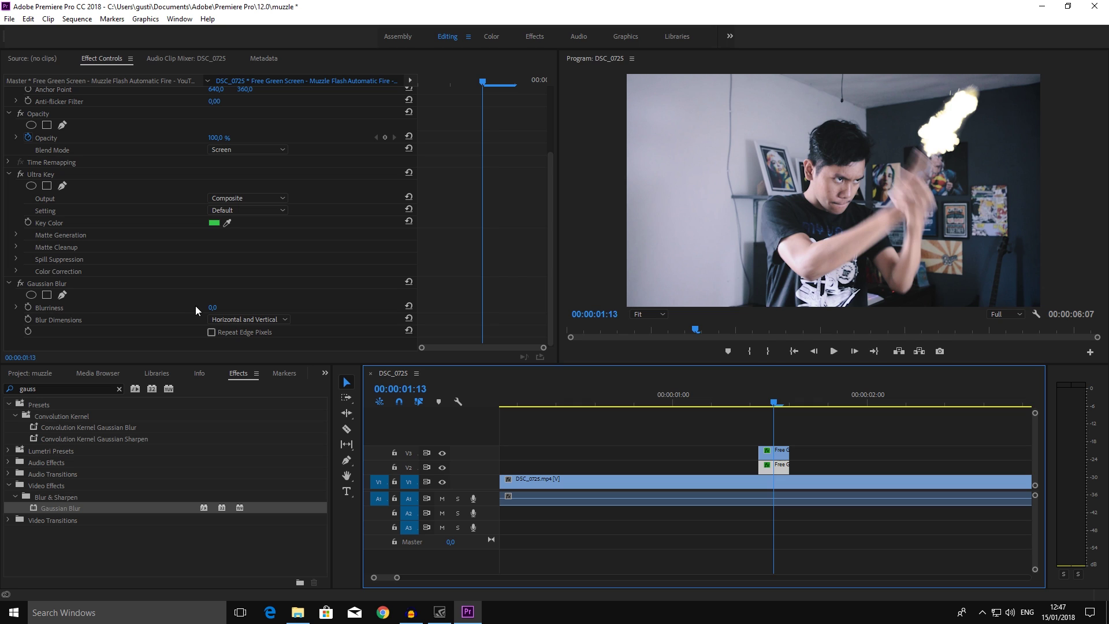
- Set the flash's Gaussian Blur Blurriness to 520 and its Motion Scale to 203
drag(211, 308, 497, 308)
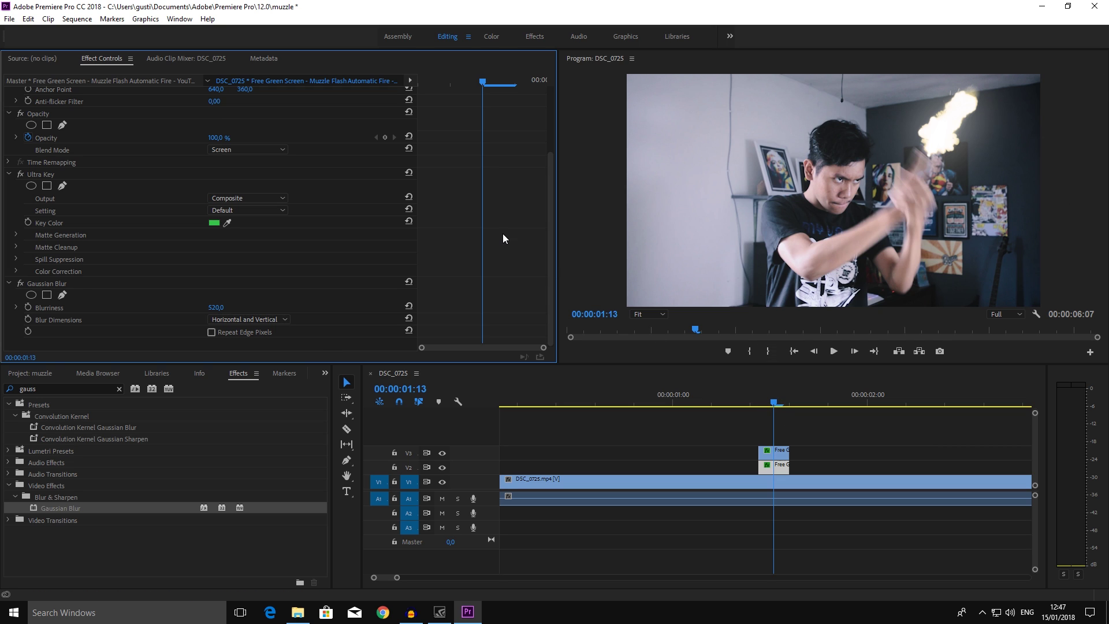
scroll(501, 238, up, 1)
scroll(501, 241, up, 2)
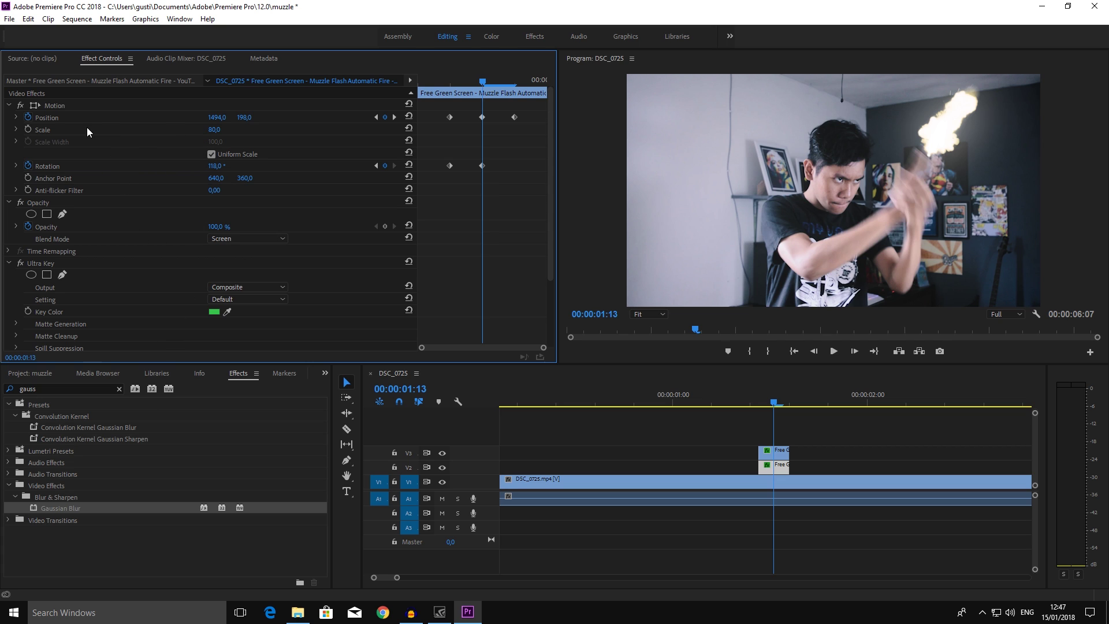
drag(210, 130, 242, 131)
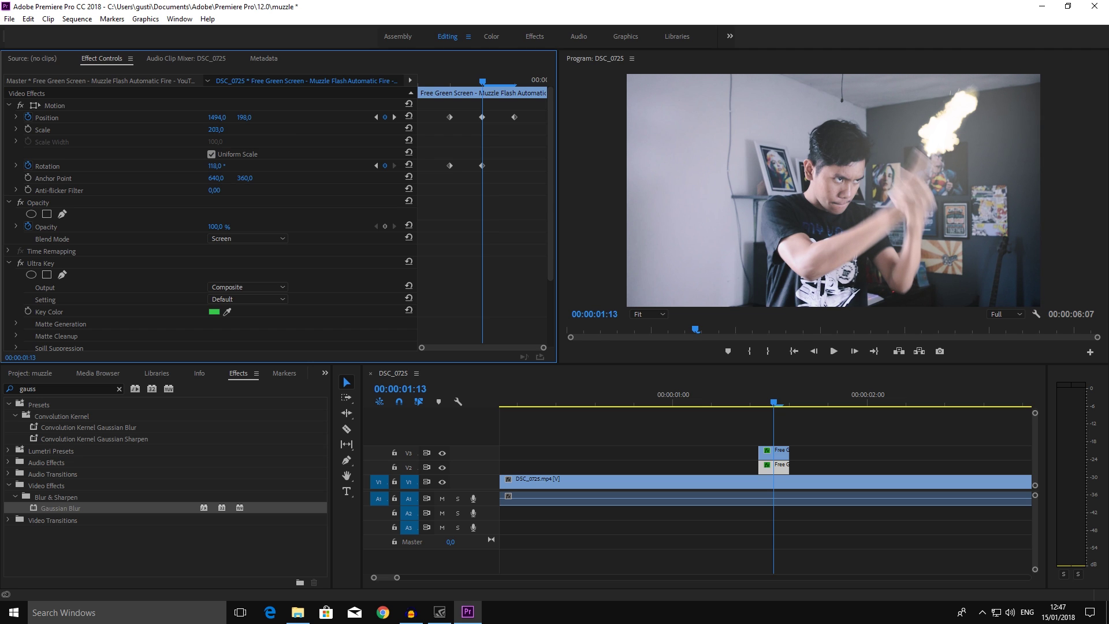
- Play and scrub the shot from 01:09 to check the glowing flash
click(744, 402)
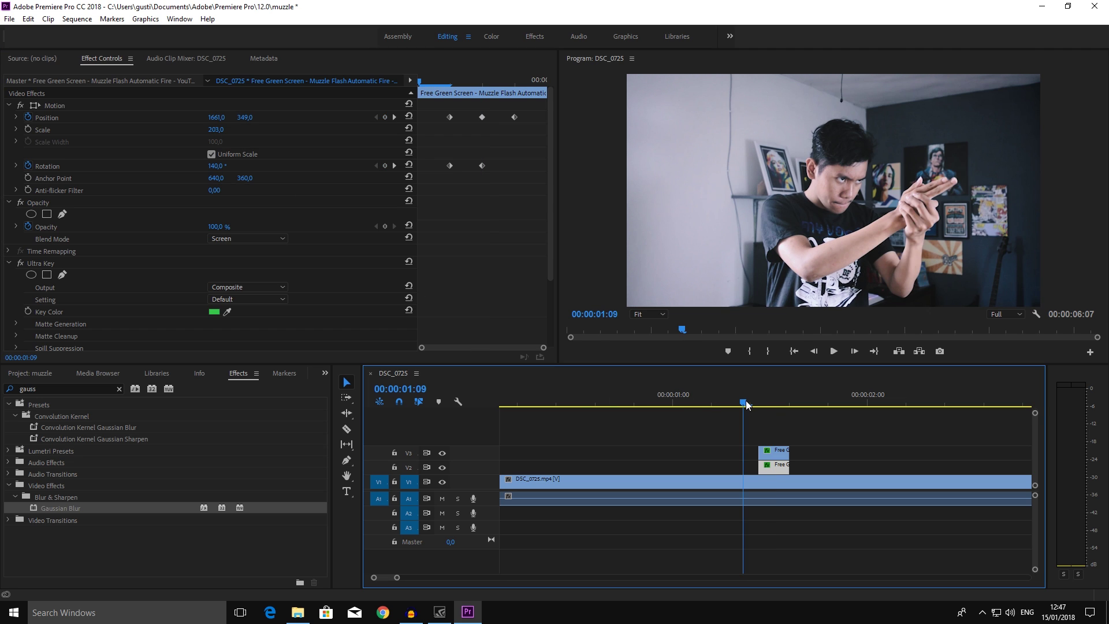
key(space)
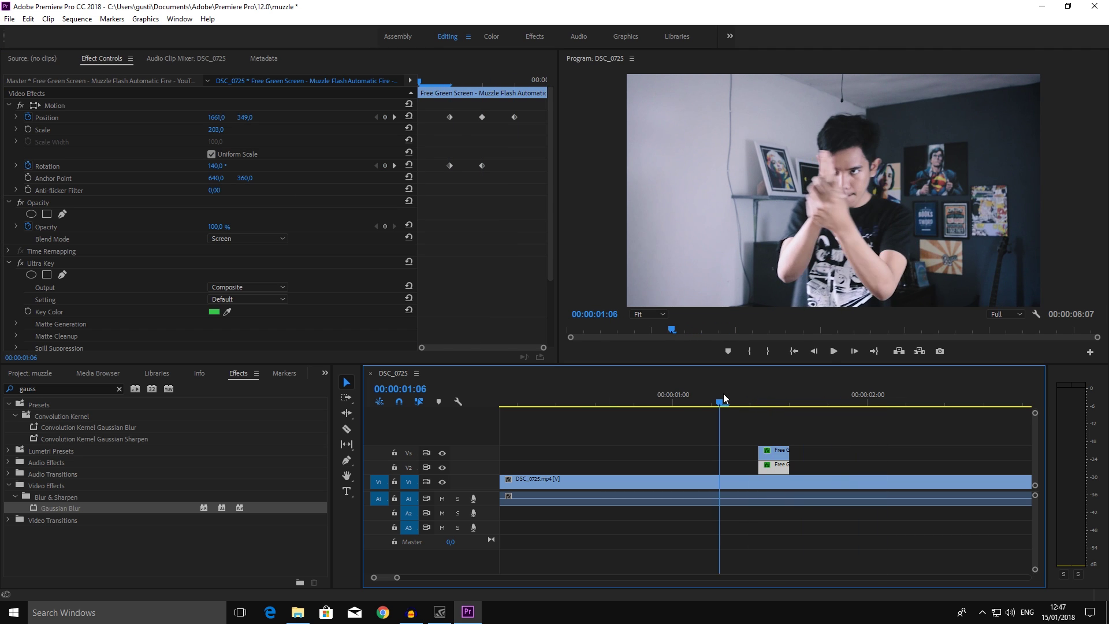
drag(763, 397, 783, 408)
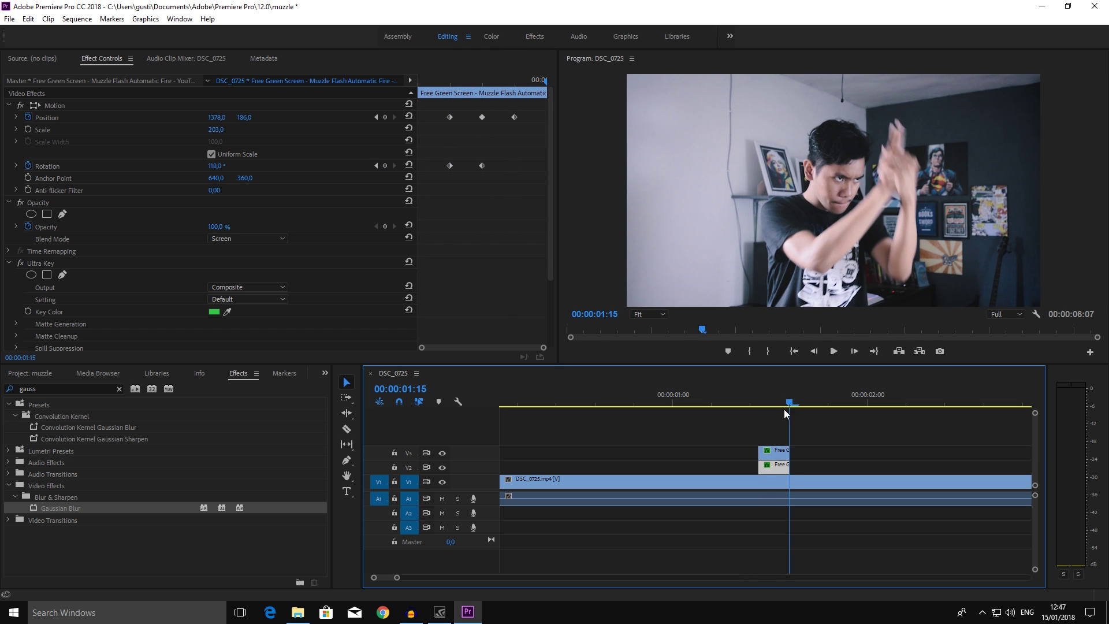
drag(396, 579, 419, 577)
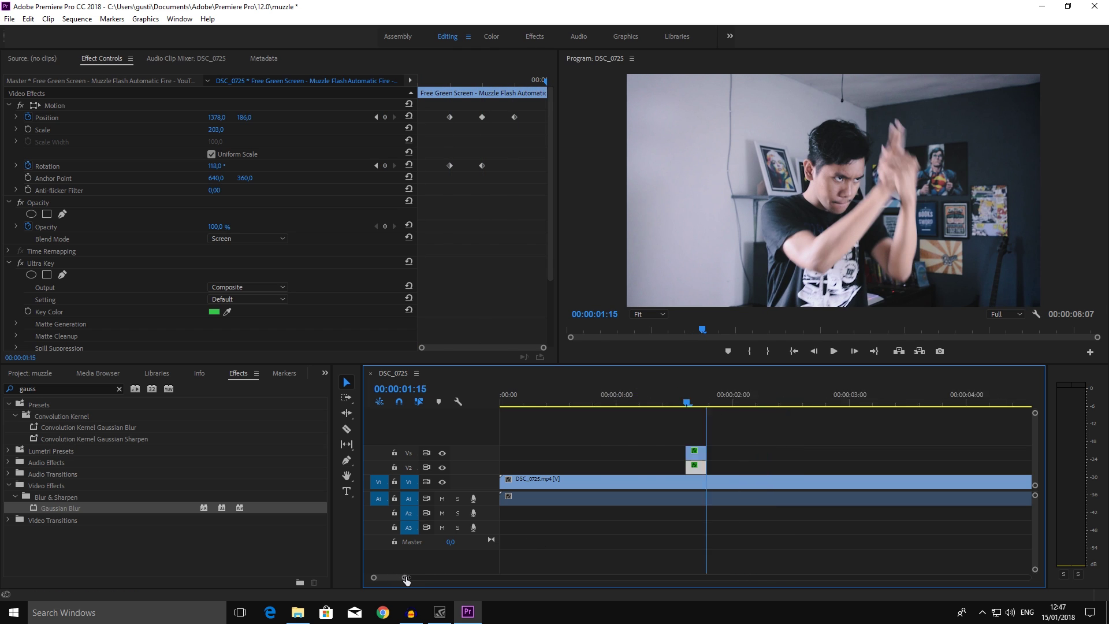
- Zoom the timeline out, park the playhead at 02:12, and bring up the source-footage folder
click(640, 403)
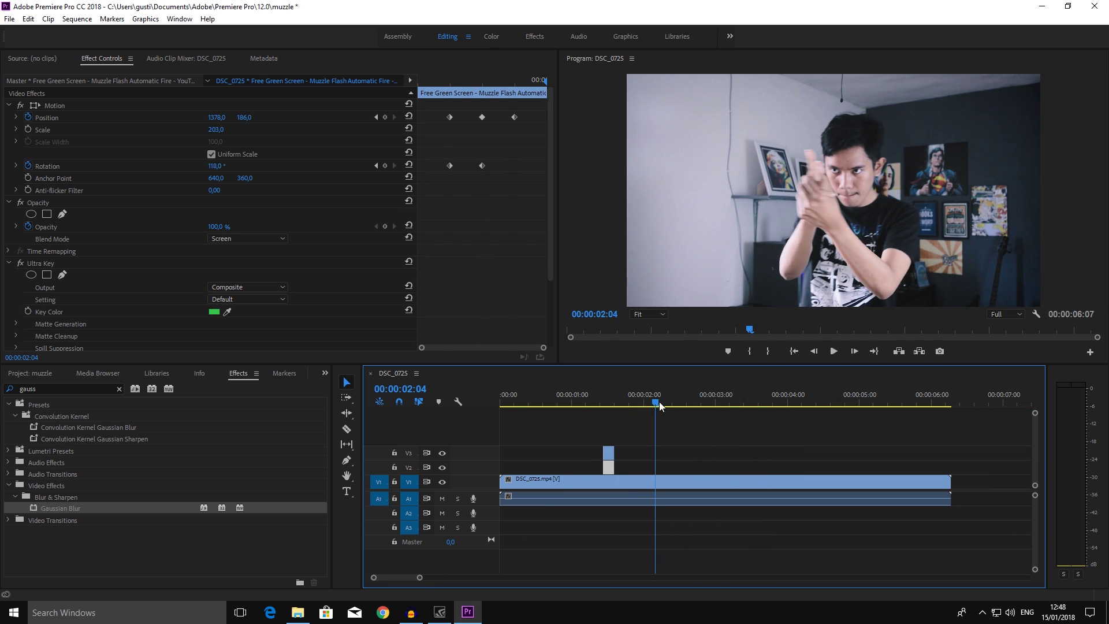
mouse_move(641, 402)
mouse_down()
mouse_move(696, 401)
mouse_move(677, 407)
mouse_up()
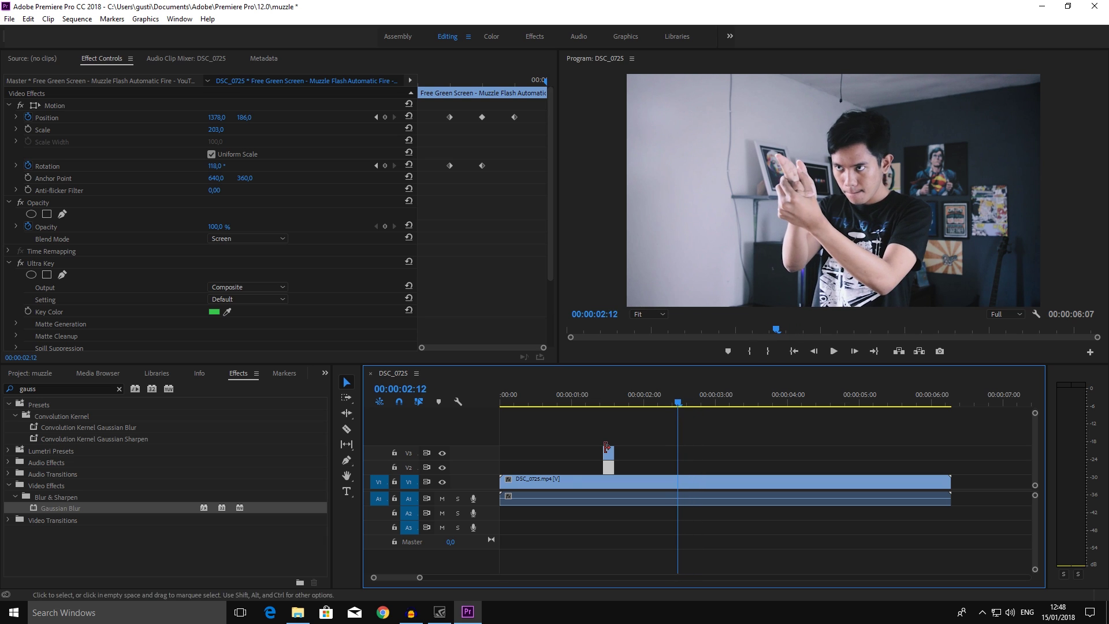
click(297, 612)
- Drag MUZZLE FLASH Green Screen.mp4 from File Explorer onto V2 at 02:12
click(444, 169)
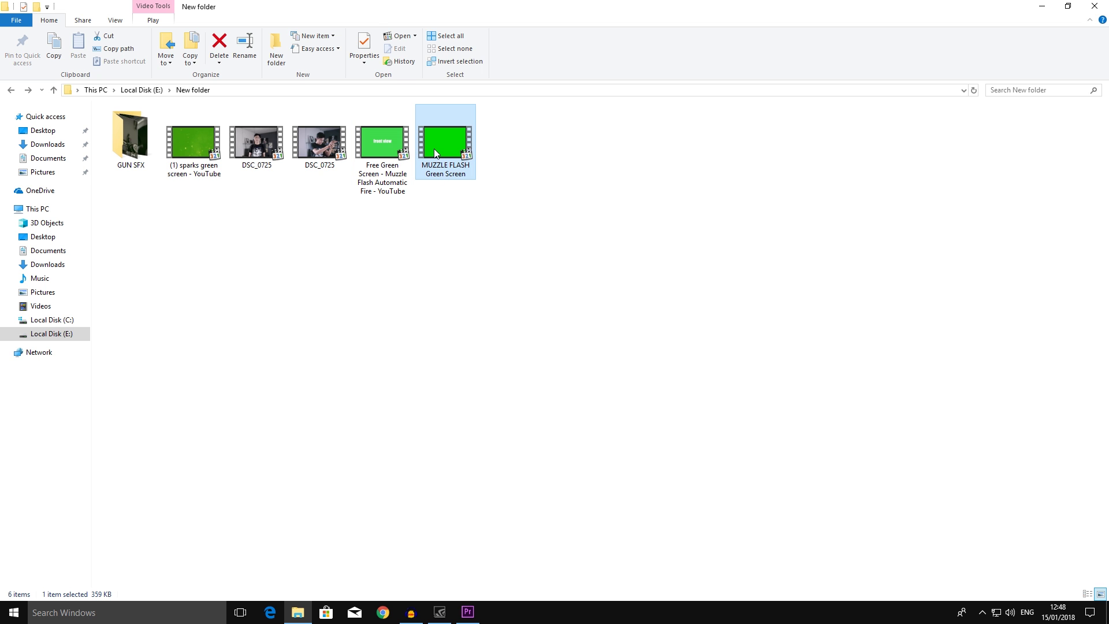
mouse_move(434, 149)
mouse_down()
mouse_move(472, 615)
mouse_move(652, 460)
mouse_up()
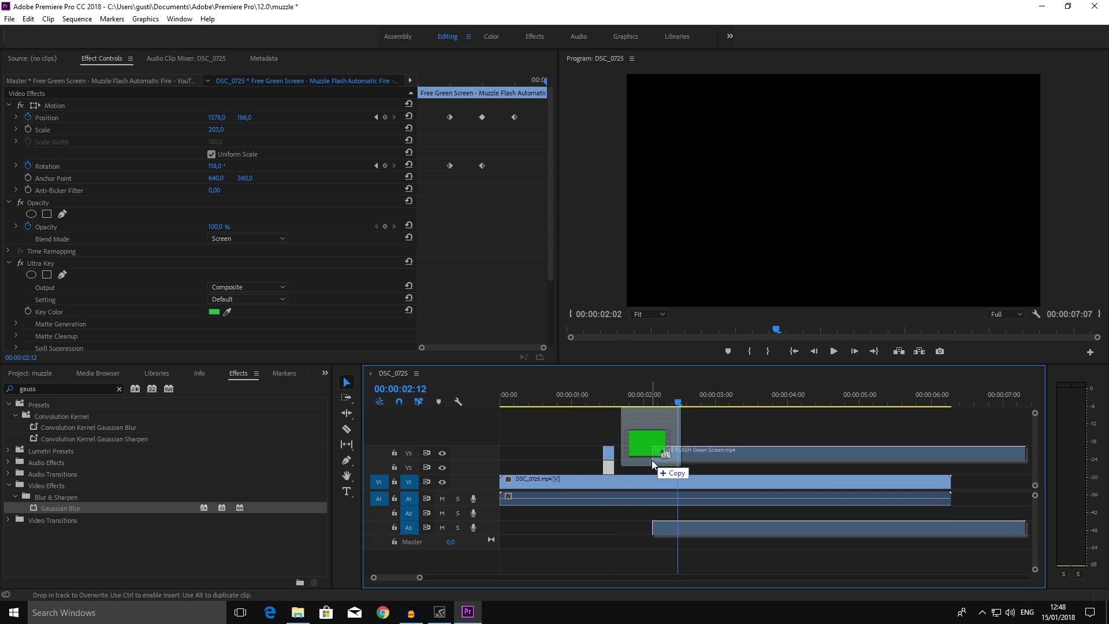
drag(652, 459, 673, 464)
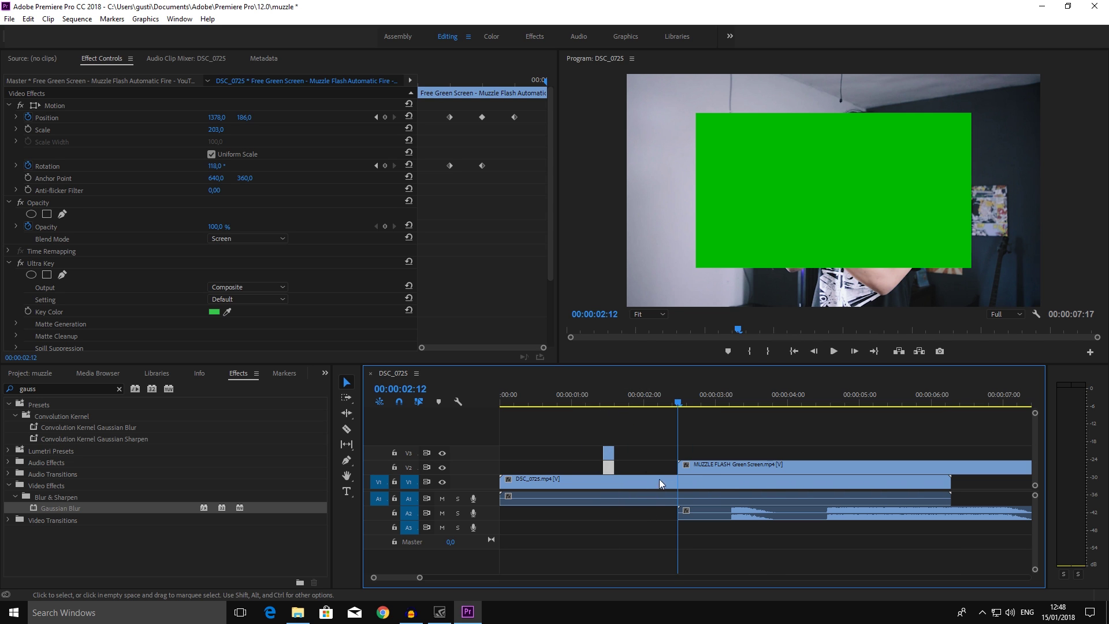
click(732, 518)
- Unlink the muzzle flash clip and delete its A2 audio
right_click(745, 510)
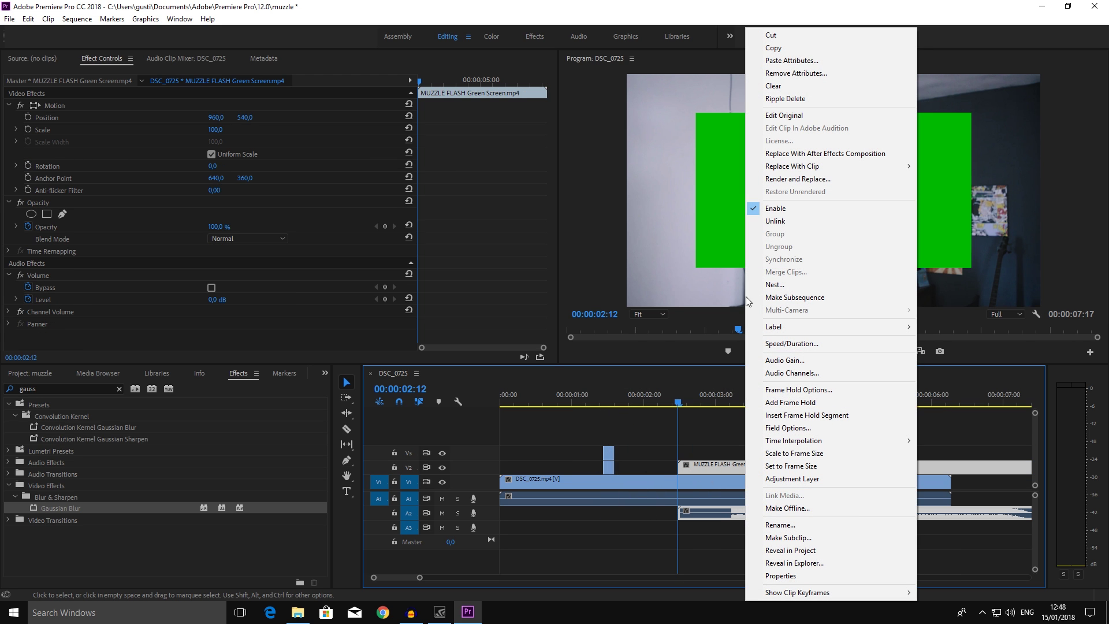
right_click(700, 514)
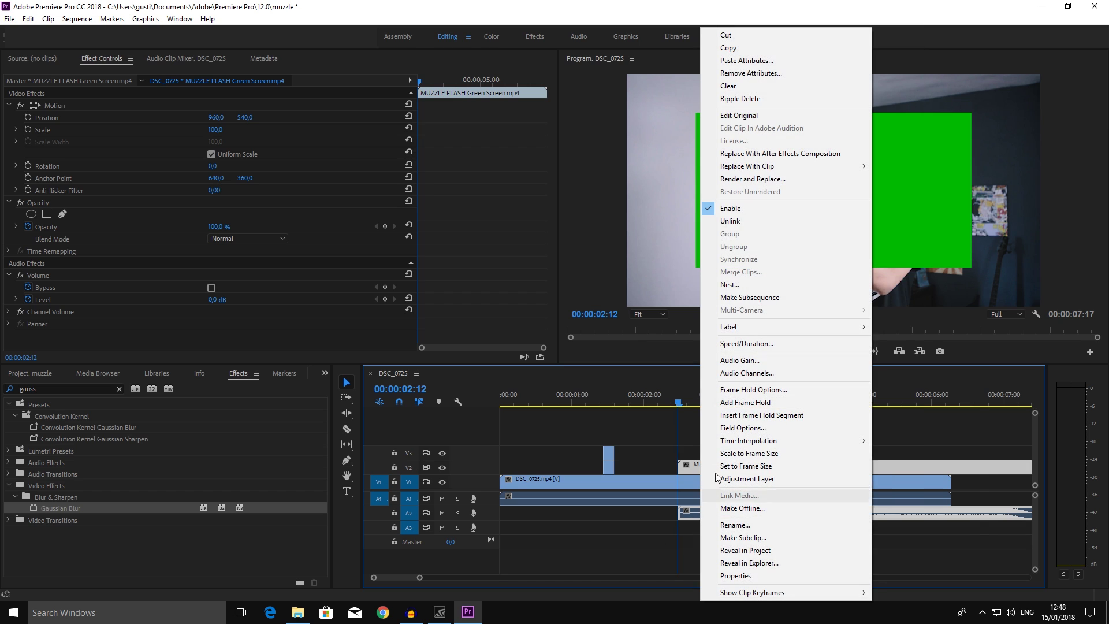
click(727, 221)
click(752, 512)
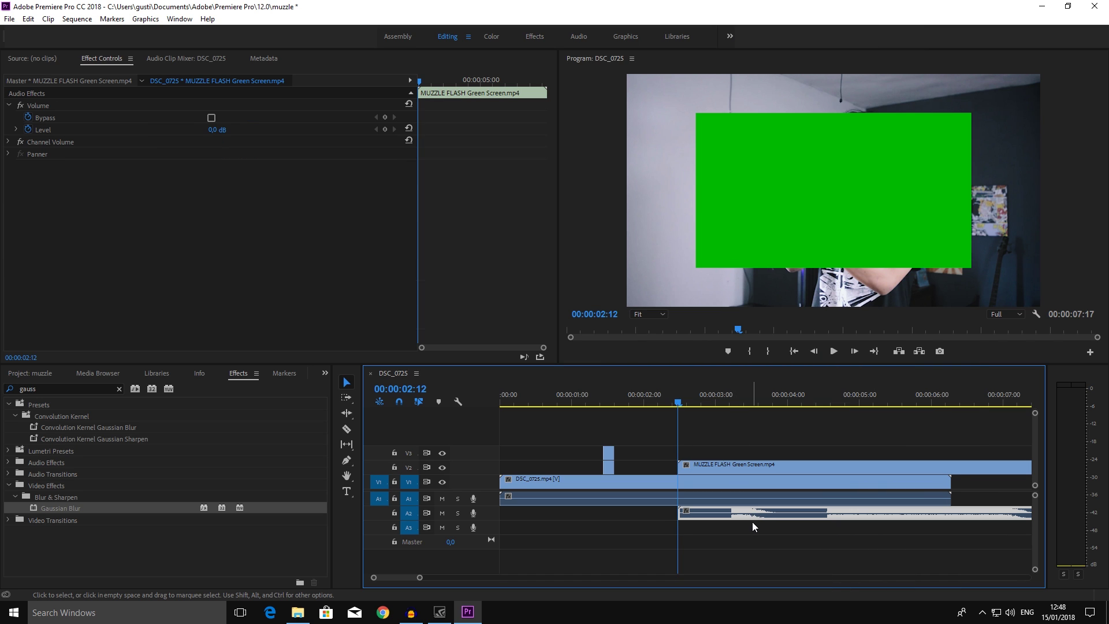
key(Delete)
click(692, 403)
- Apply Ultra Key to the V2 muzzle flash and sample the green screen as Key Color
drag(692, 400, 685, 400)
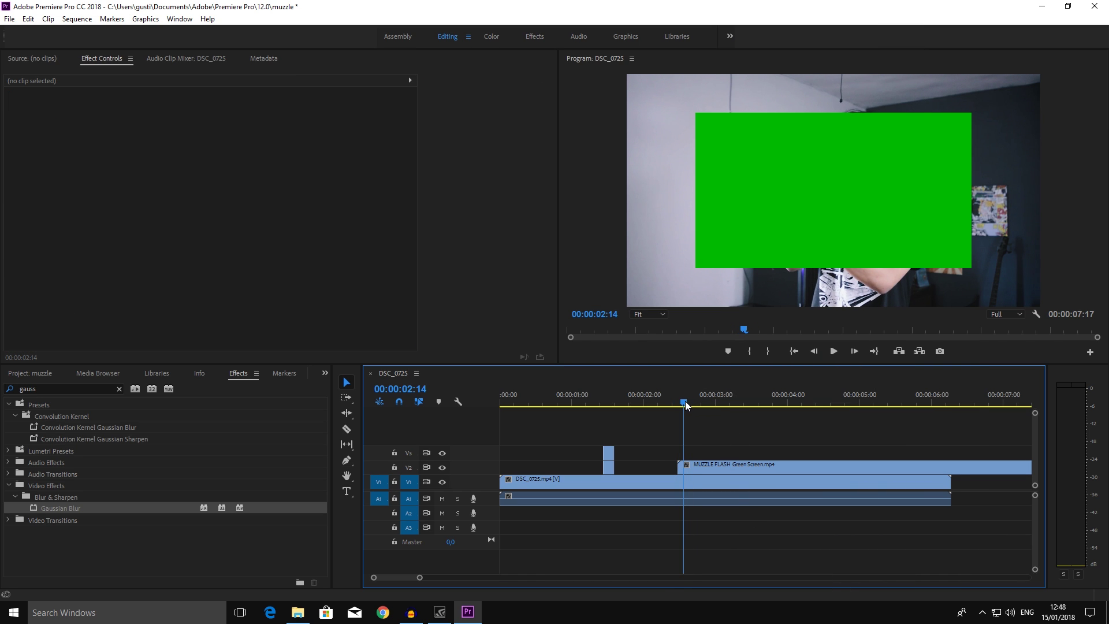
click(119, 389)
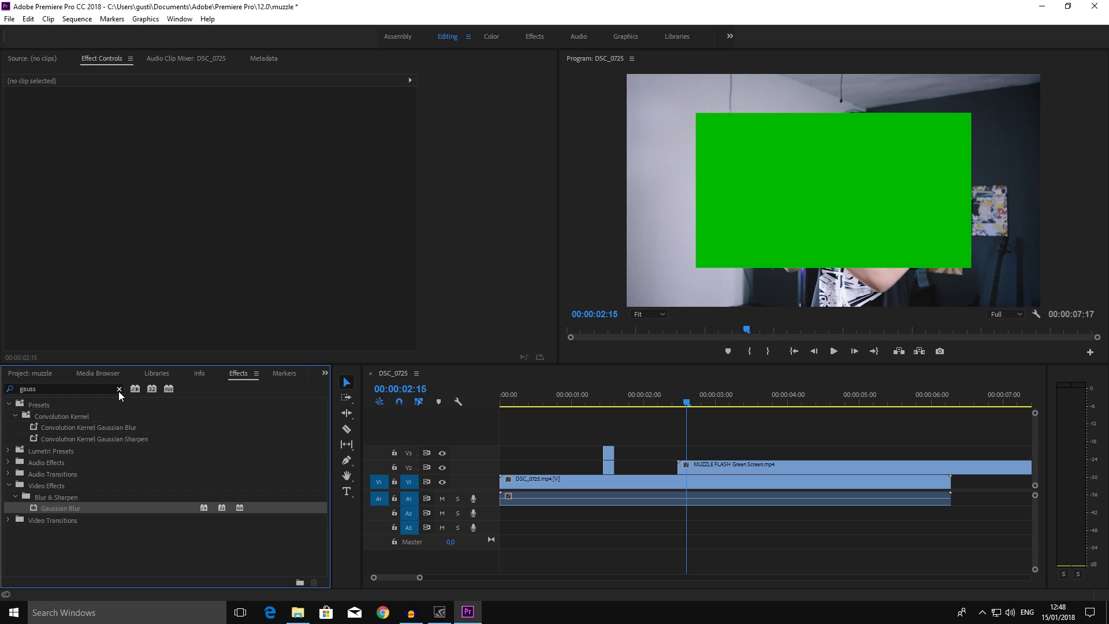
click(59, 387)
text(ul)
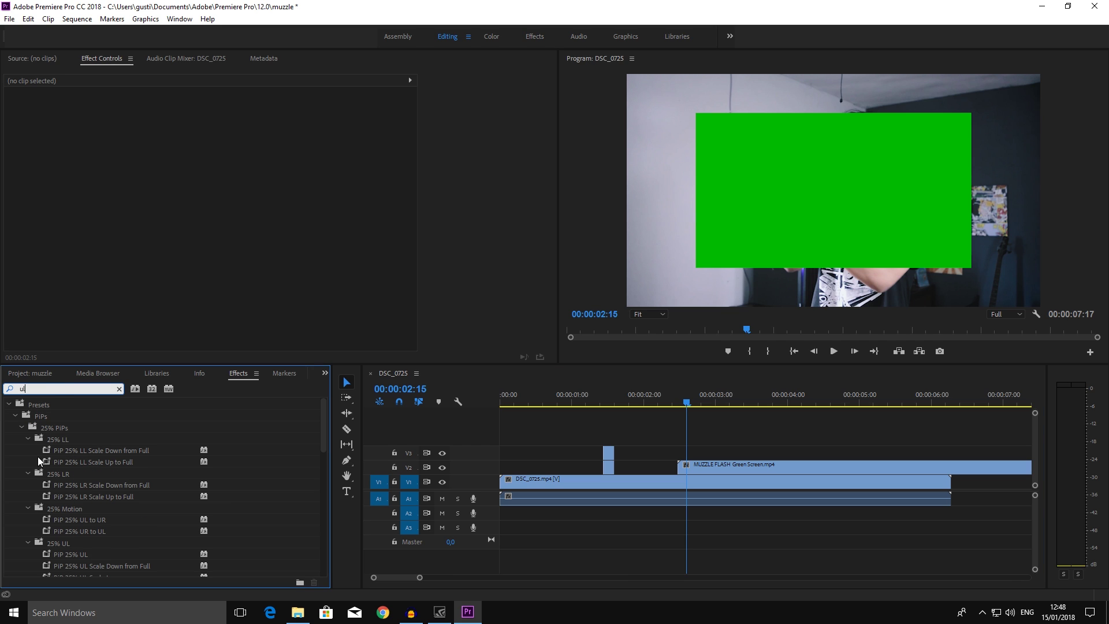
text(tr)
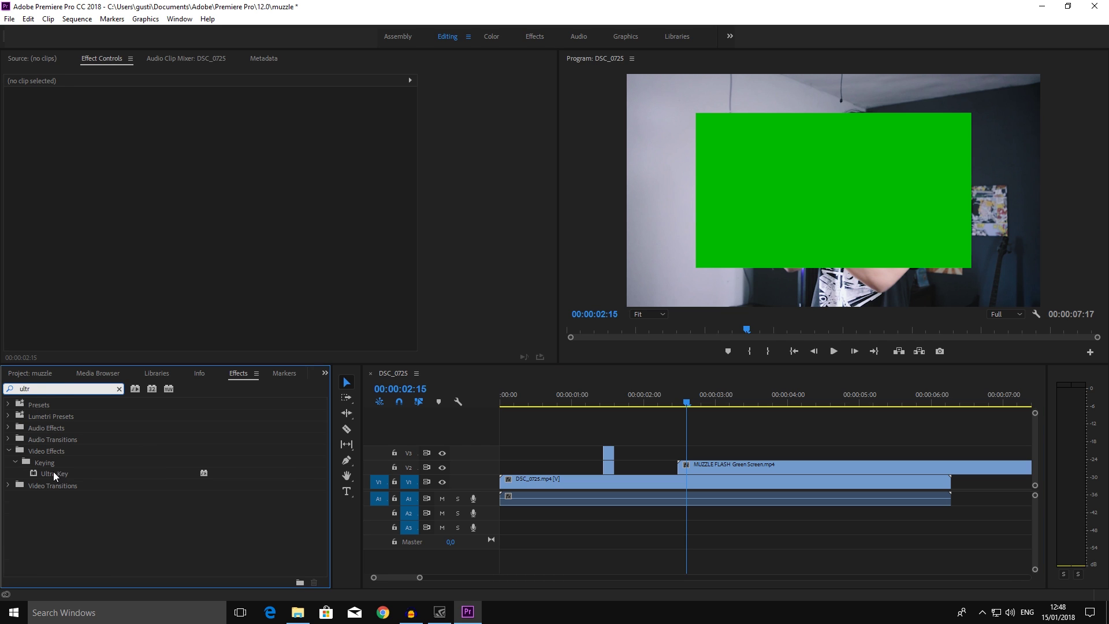
drag(54, 474, 741, 466)
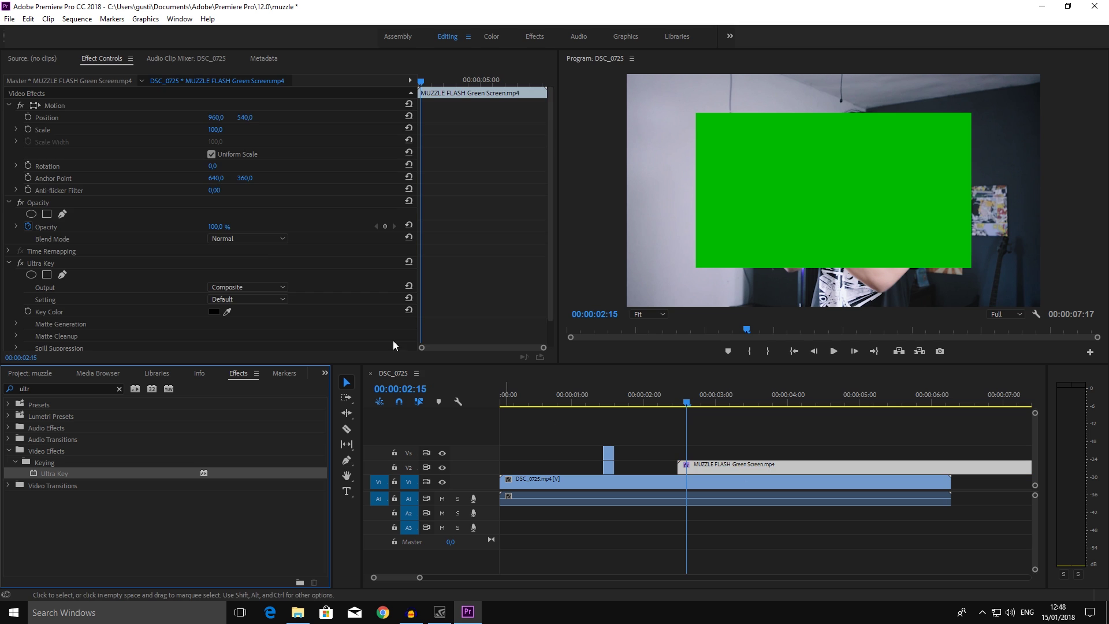
click(227, 311)
click(701, 259)
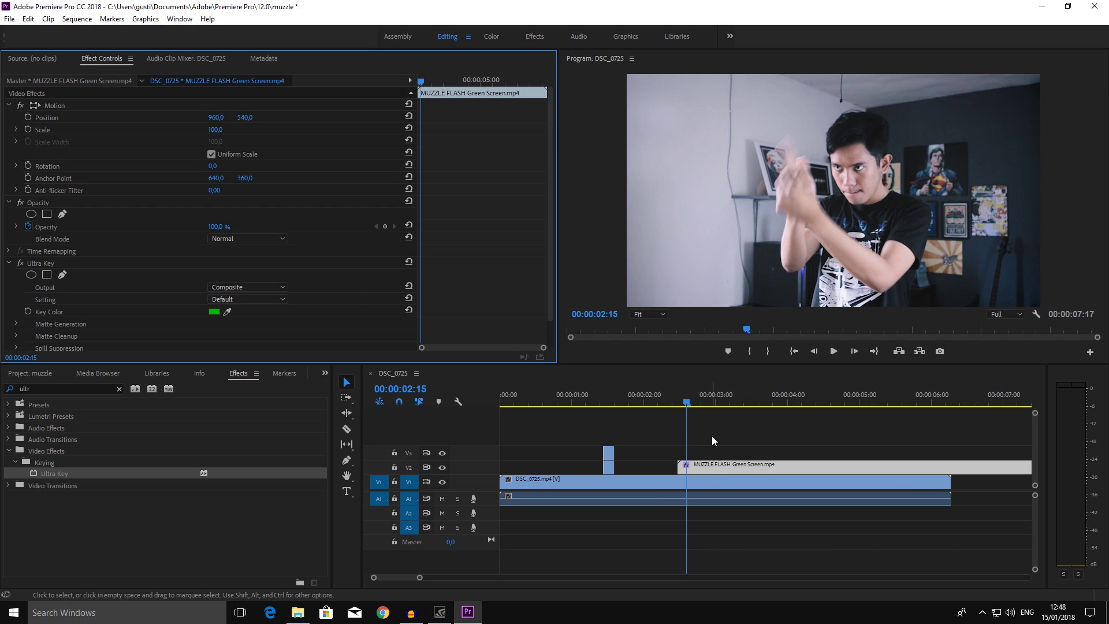
drag(691, 403, 727, 401)
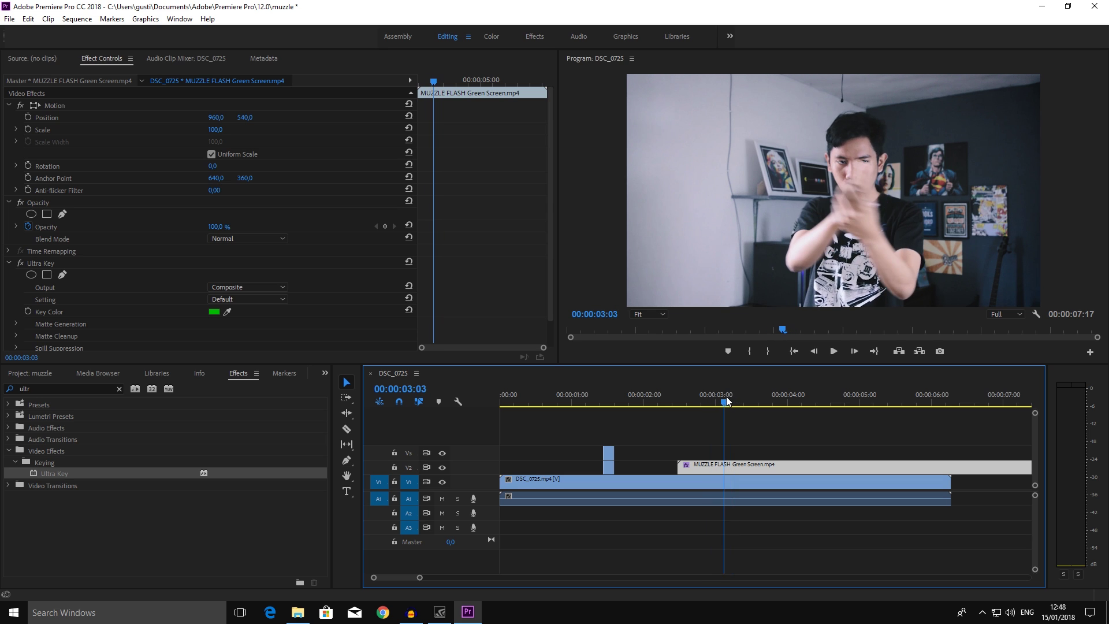
- Trim the muzzle flash to start at 03:03, razor it at 03:05, and delete the remainder
drag(728, 403, 726, 401)
drag(679, 465, 723, 467)
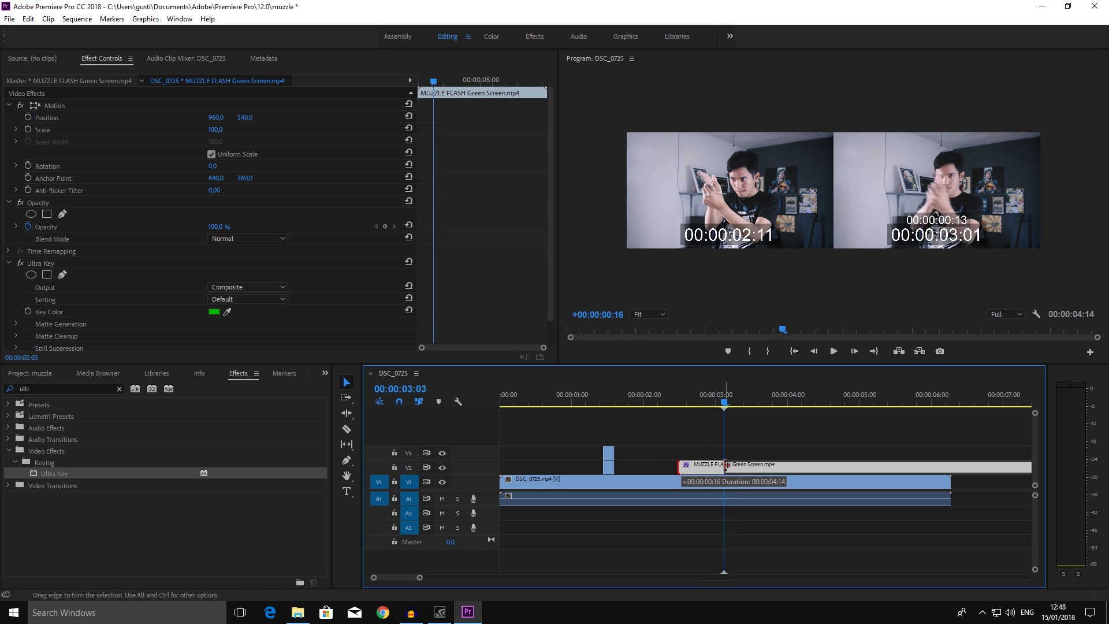
key(Right)
key(Right)
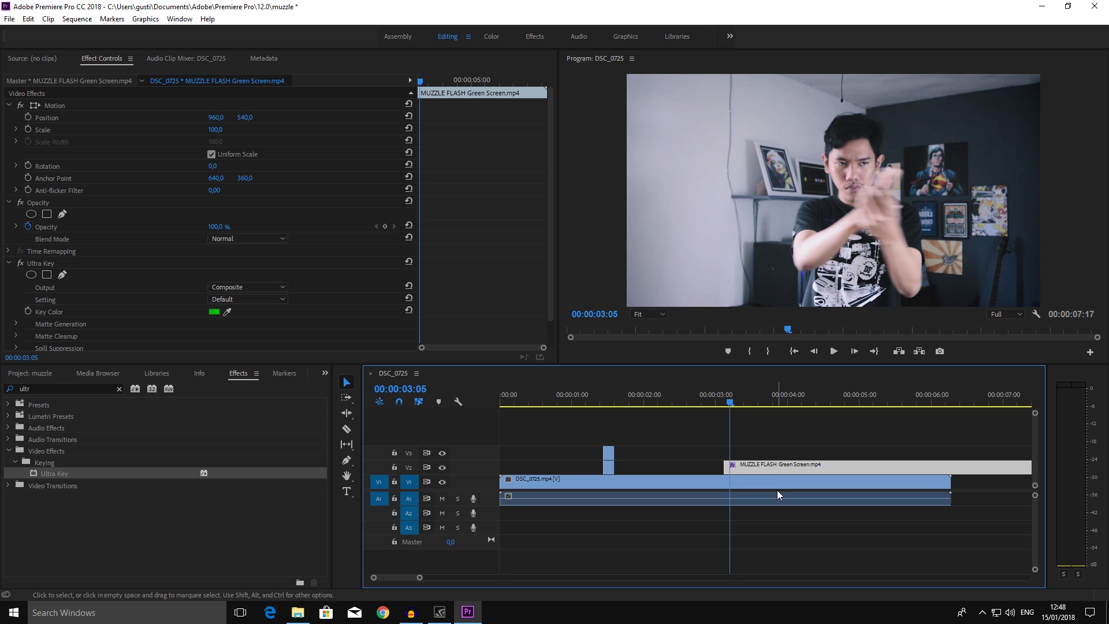
click(346, 429)
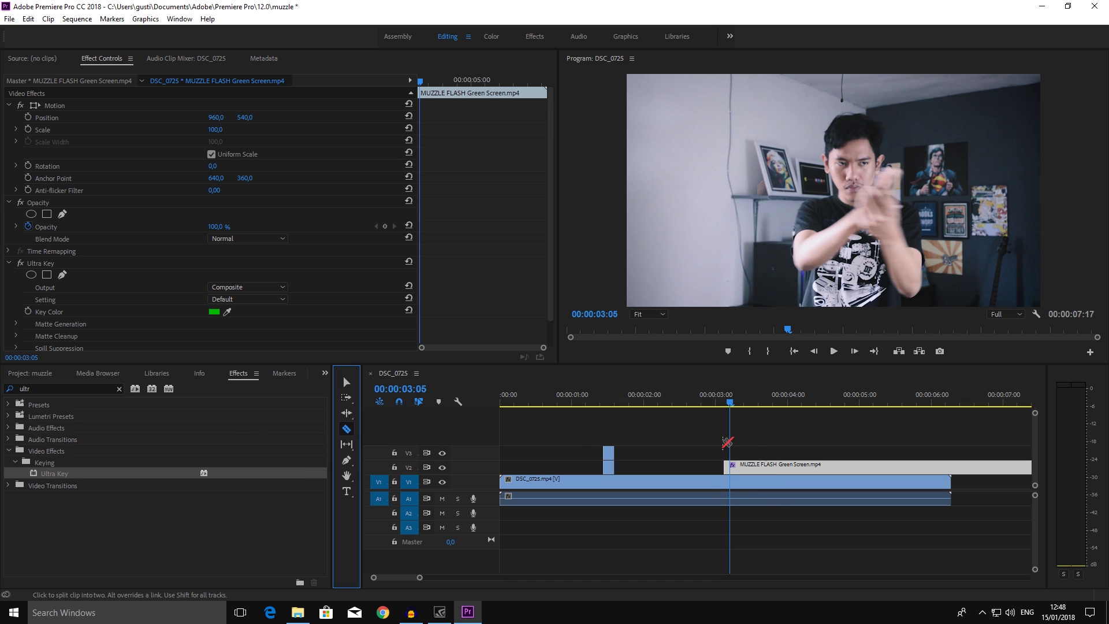
click(729, 465)
key(v)
click(826, 462)
key(Delete)
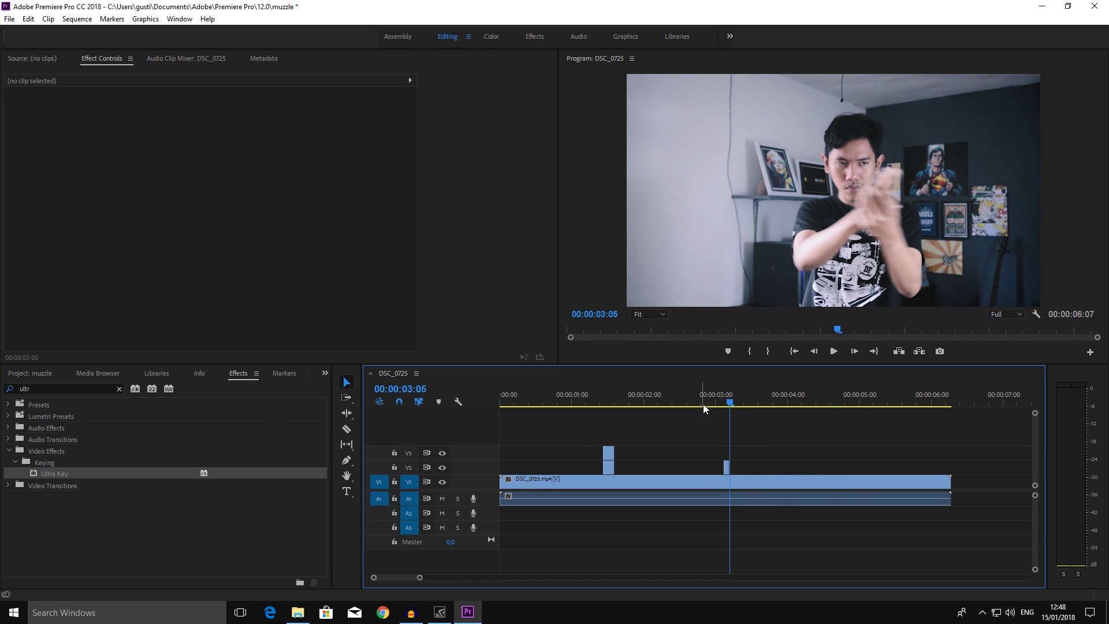
drag(703, 400, 681, 400)
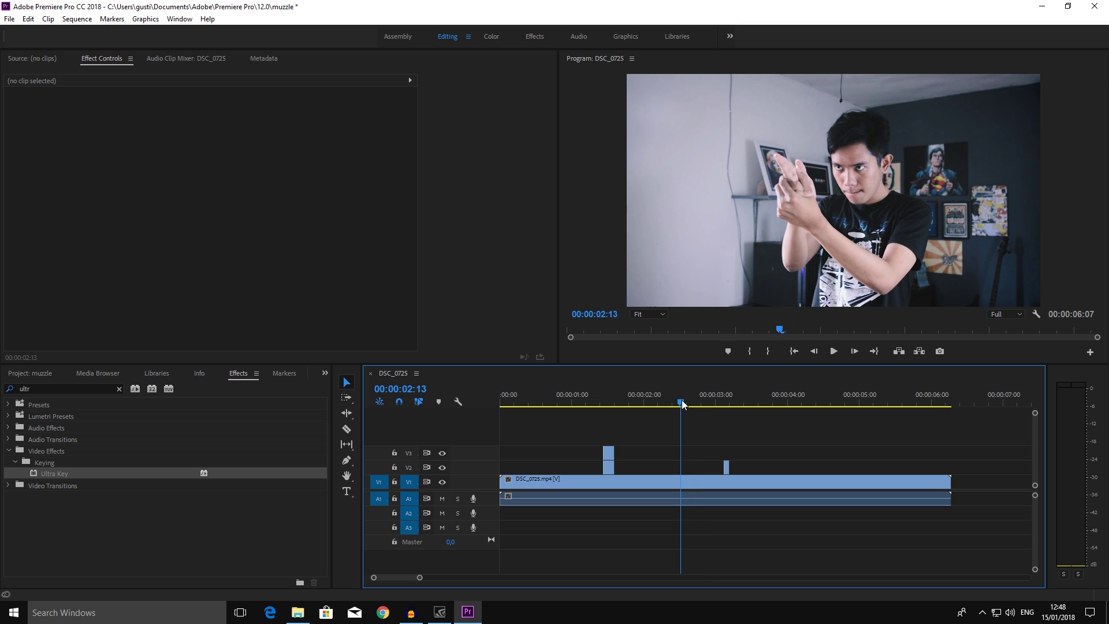
- Zoom in on the timeline and step frame by frame to find the firing moment
click(726, 468)
key(=)
key(Right)
key(Right)
key(Left)
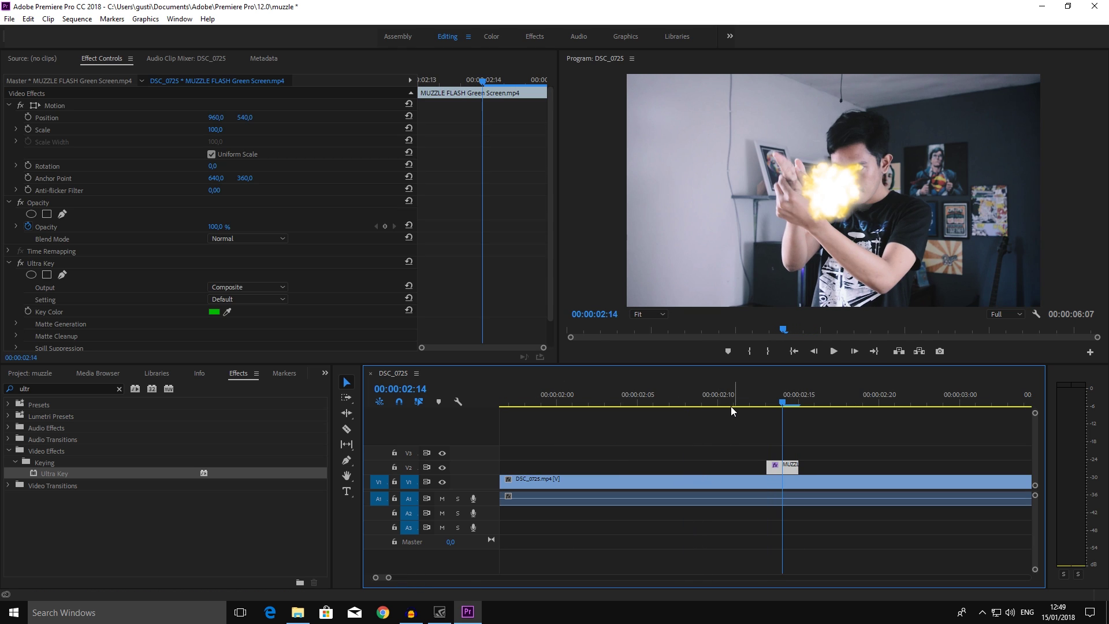
key(Right)
key(Left)
key(Right)
key(Left)
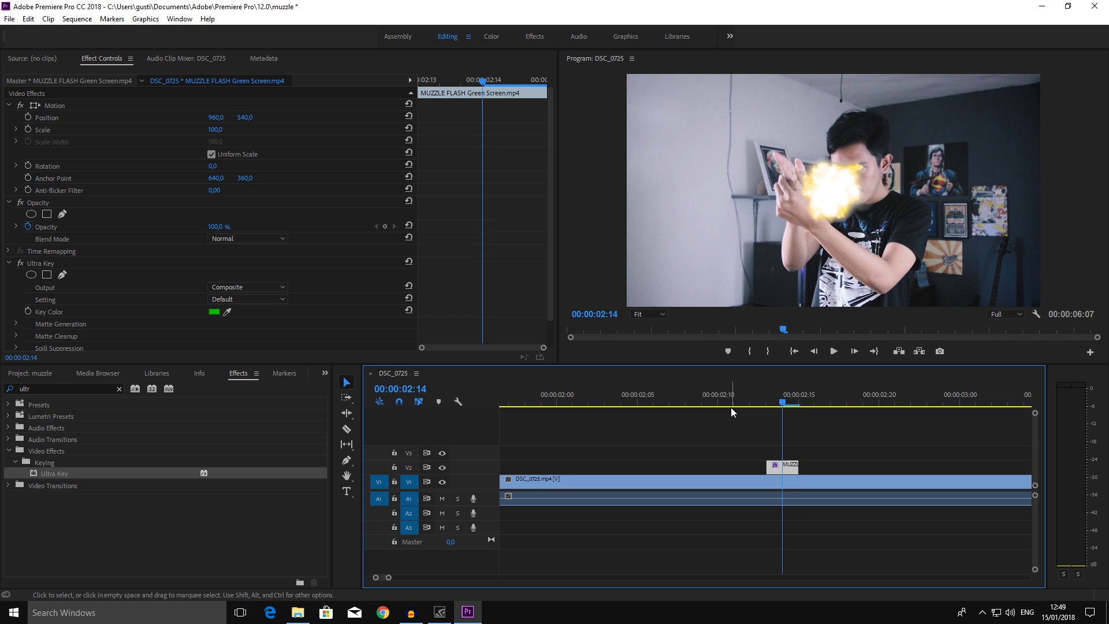
key(Right)
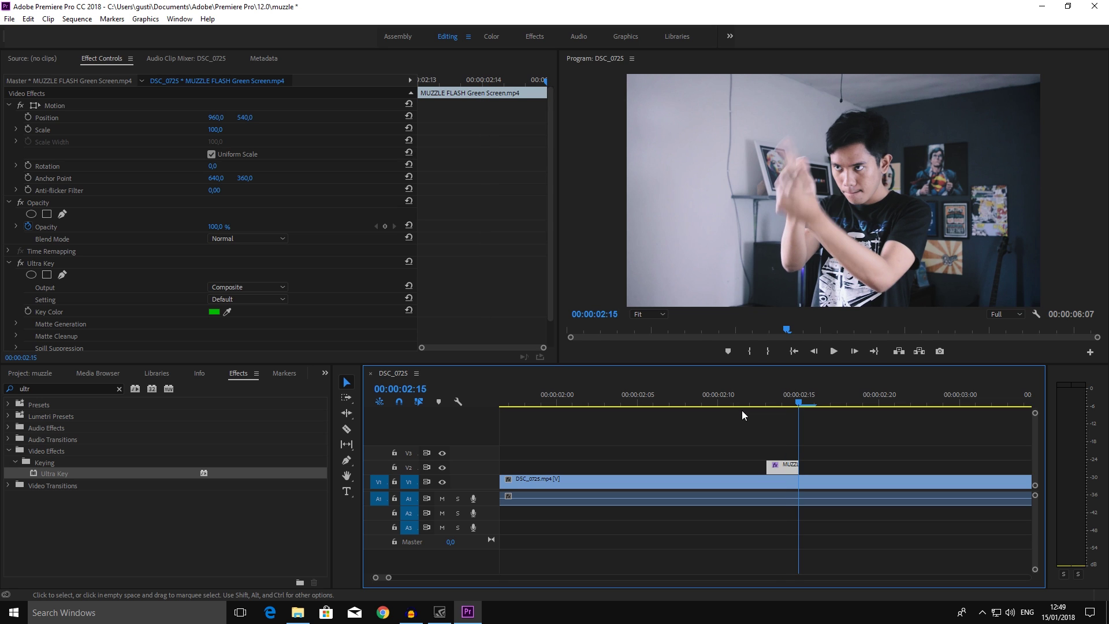
- Nudge the V2 muzzle flash clip so it starts at 02:14
key(Right)
mouse_move(787, 470)
mouse_down()
mouse_move(819, 470)
mouse_move(808, 466)
mouse_up()
key(Left)
key(Left)
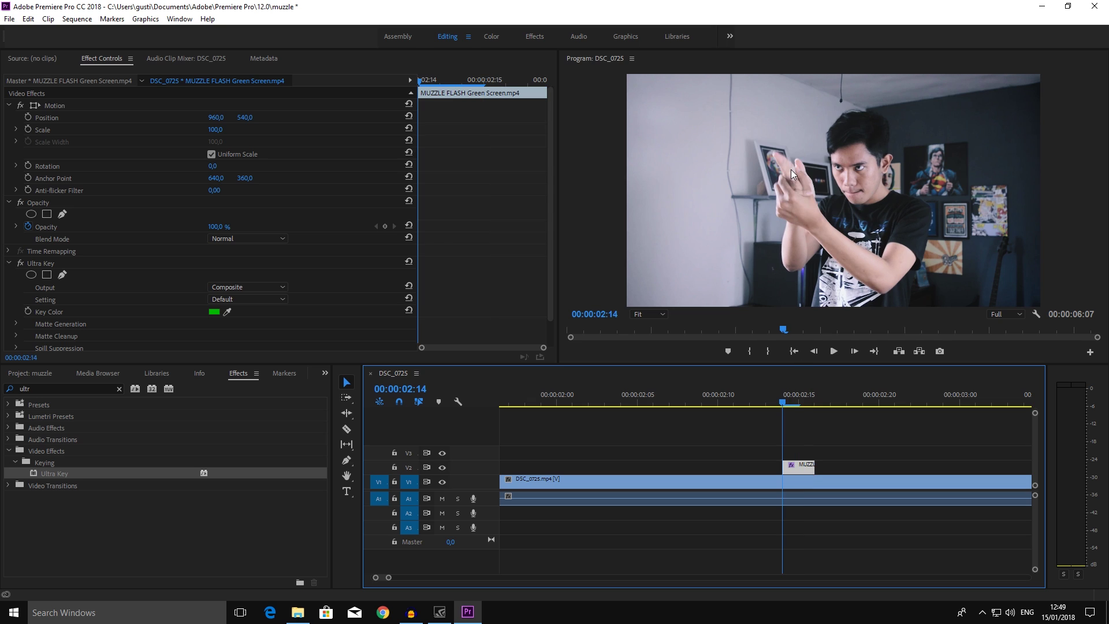
key(Right)
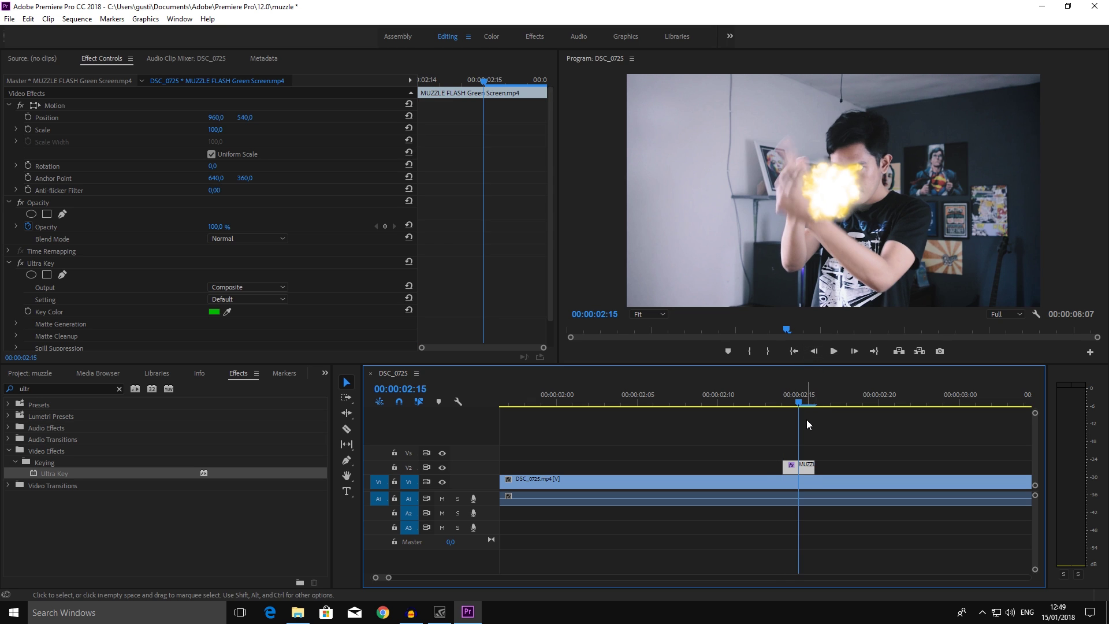
key(Left)
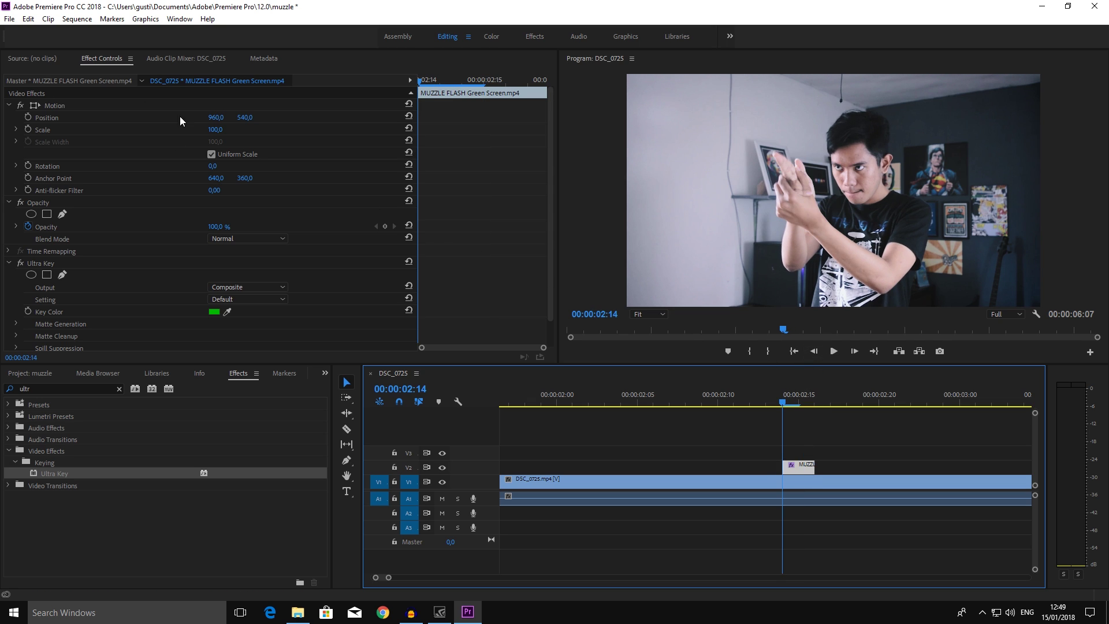
key(Right)
- Move the flash onto the fingertips at Position 757, 309
drag(215, 117, 140, 117)
drag(248, 117, 112, 118)
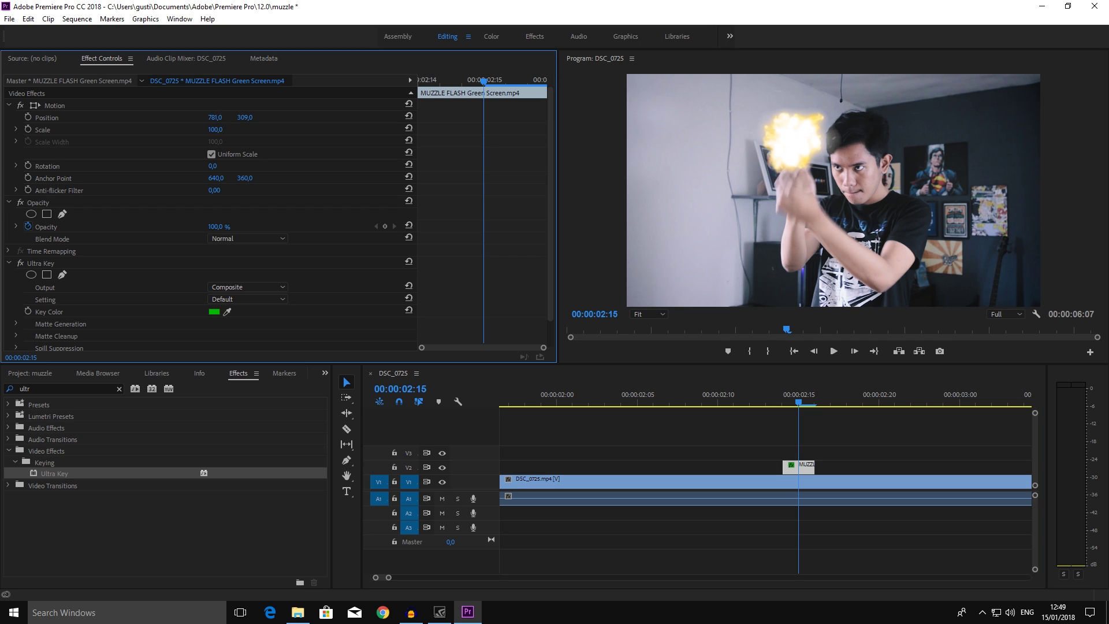
drag(802, 139, 787, 139)
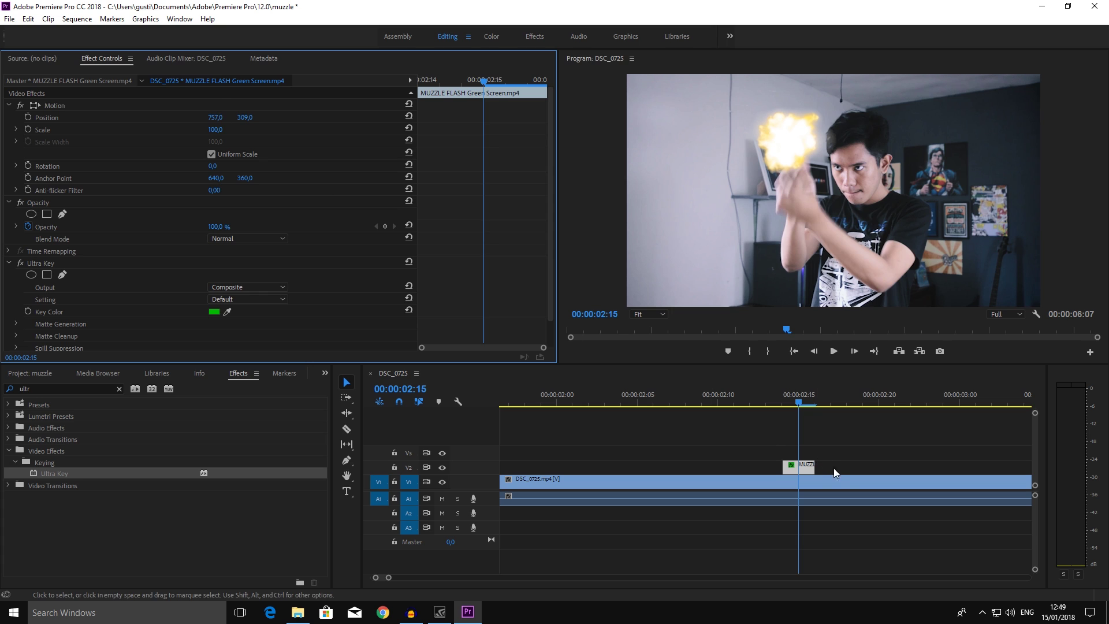
- Set the muzzle flash's Opacity blend mode to Screen and step back to 02:14
click(217, 238)
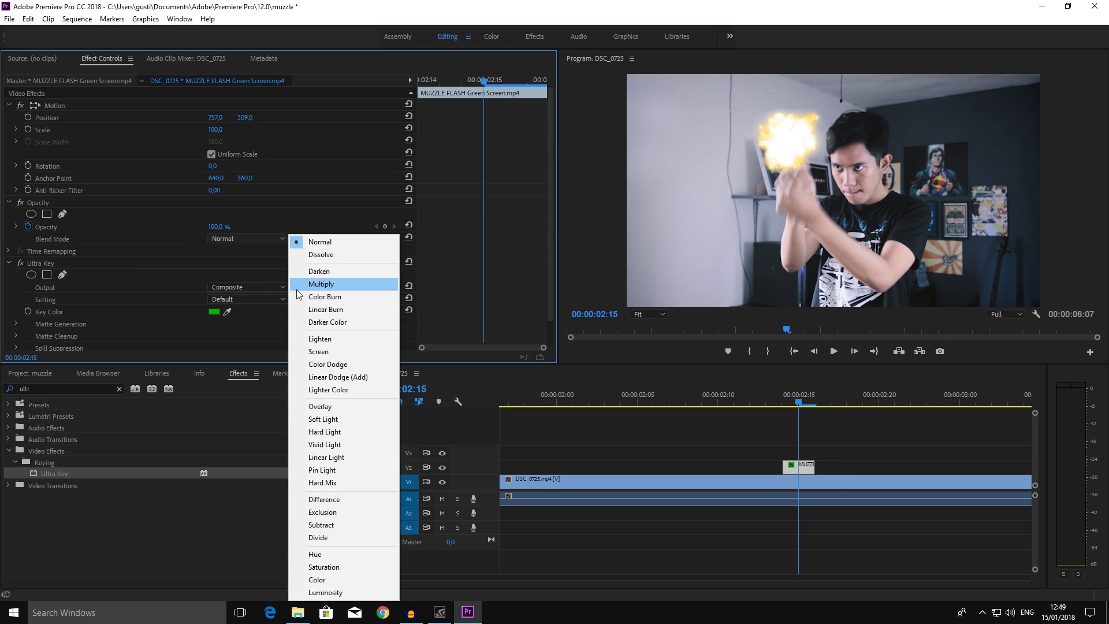
click(328, 353)
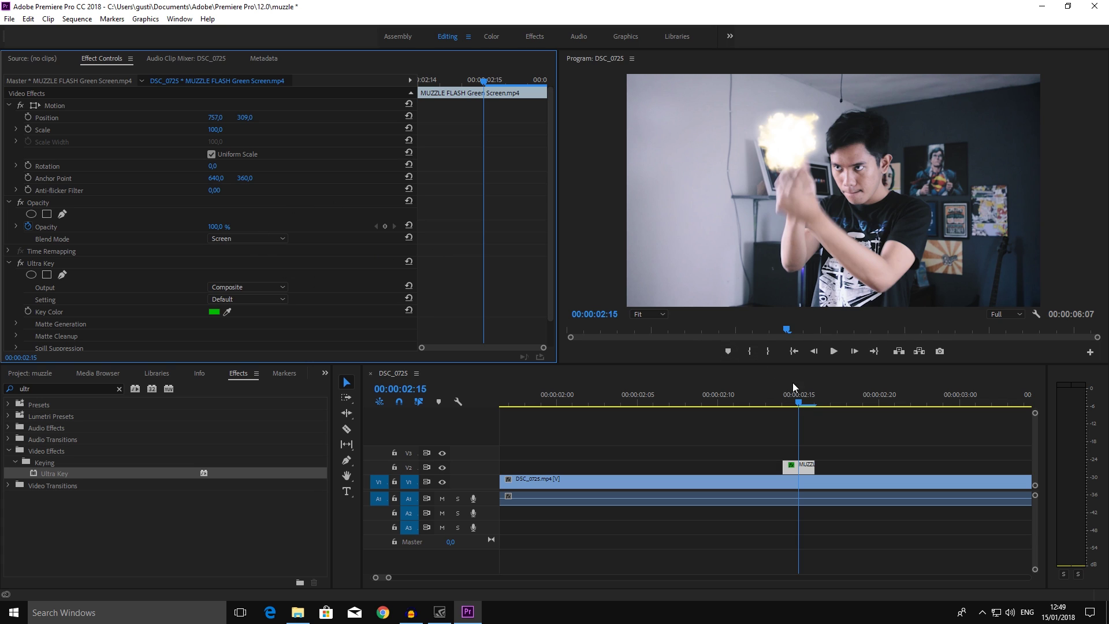
click(799, 399)
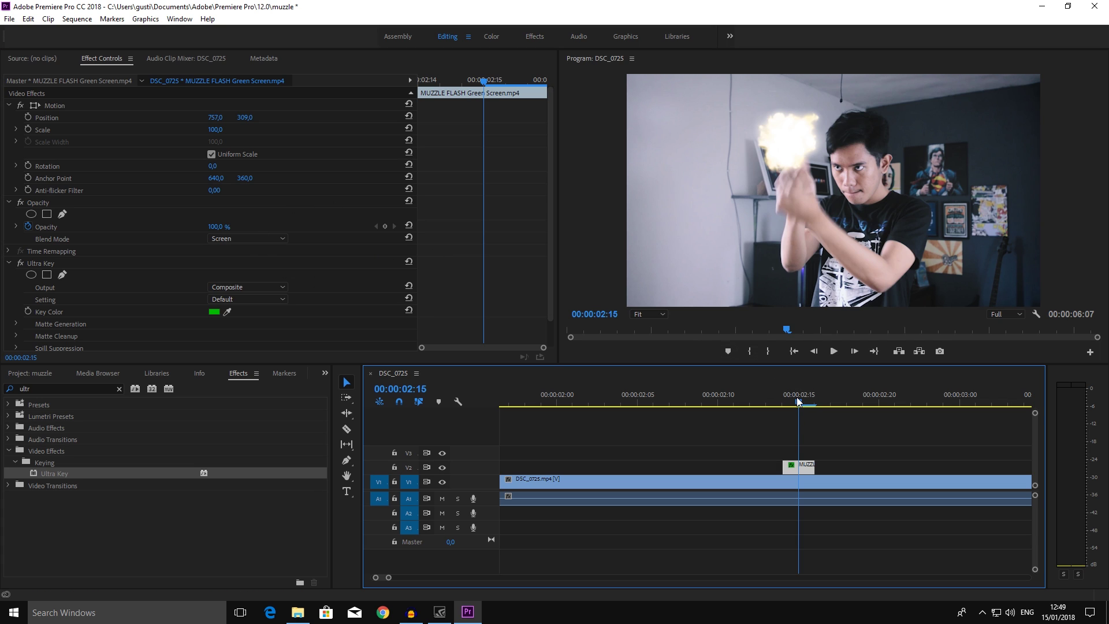
click(787, 399)
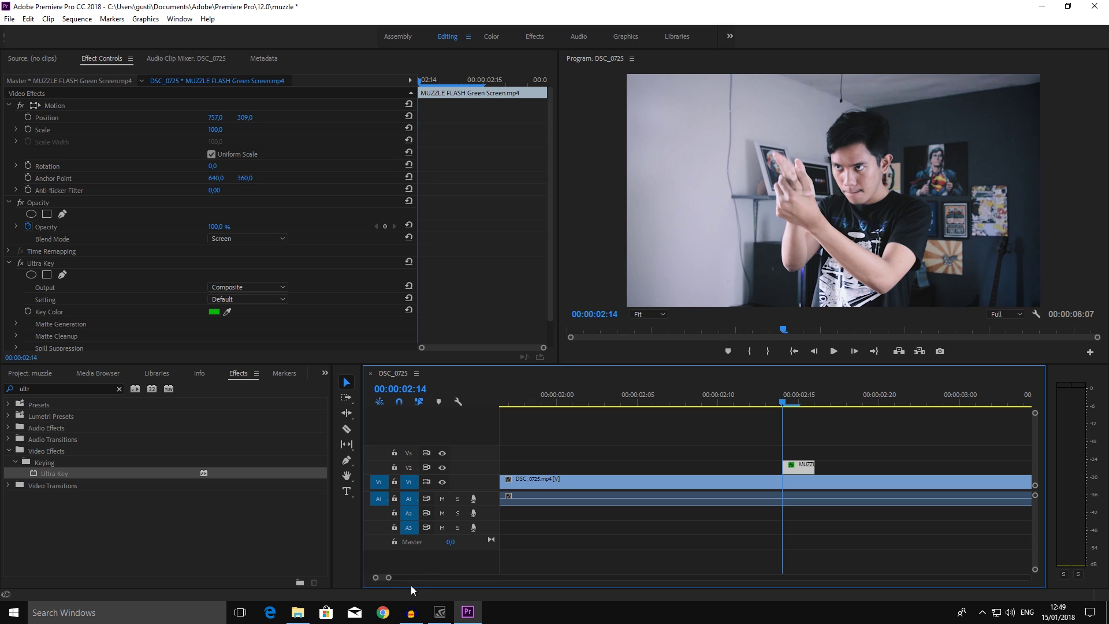
- Check the first flash frames around 01:11, then move the playhead to the second flash
drag(389, 578, 401, 577)
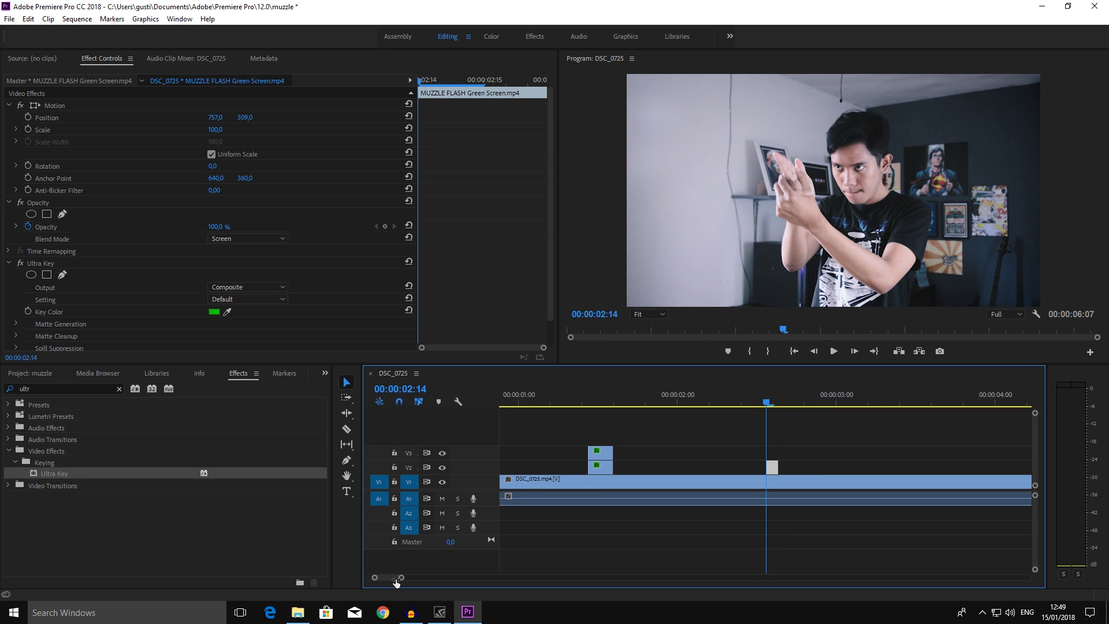
click(587, 400)
key(Right)
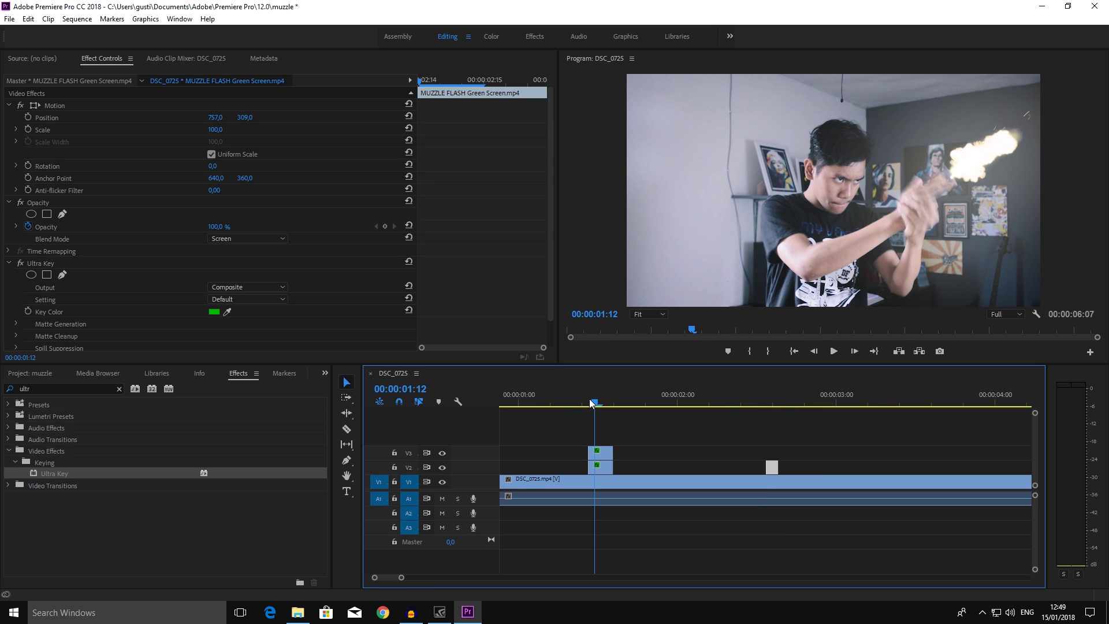
key(Right)
key(Right)
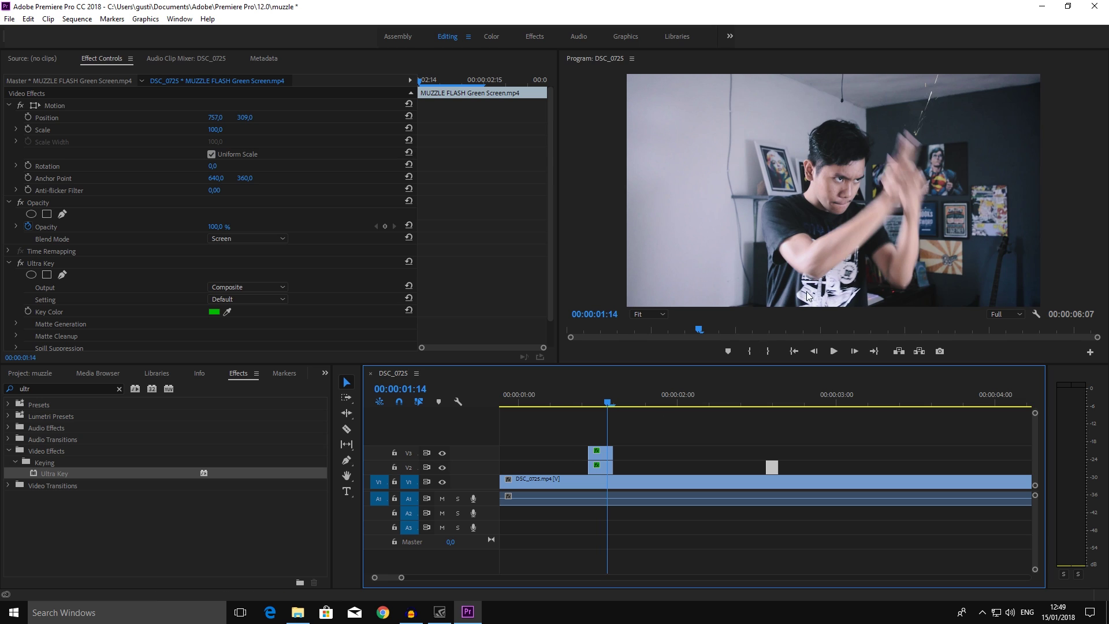
drag(774, 400, 770, 412)
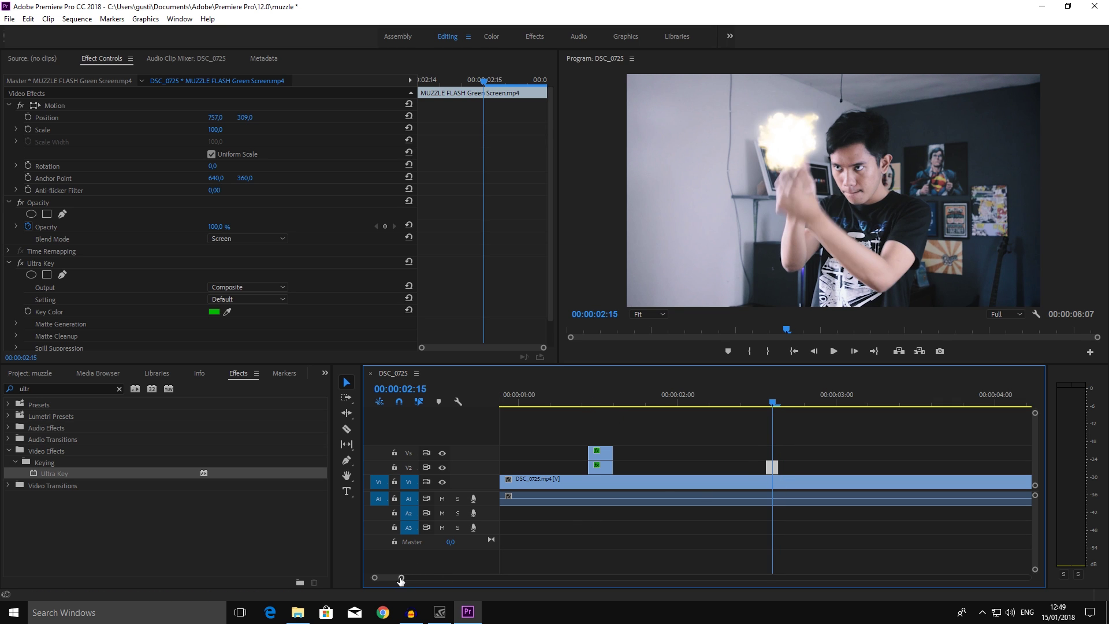
- Alt-drag the second muzzle flash from V2 onto V3 and search Effects for 'gau'
drag(400, 580, 388, 577)
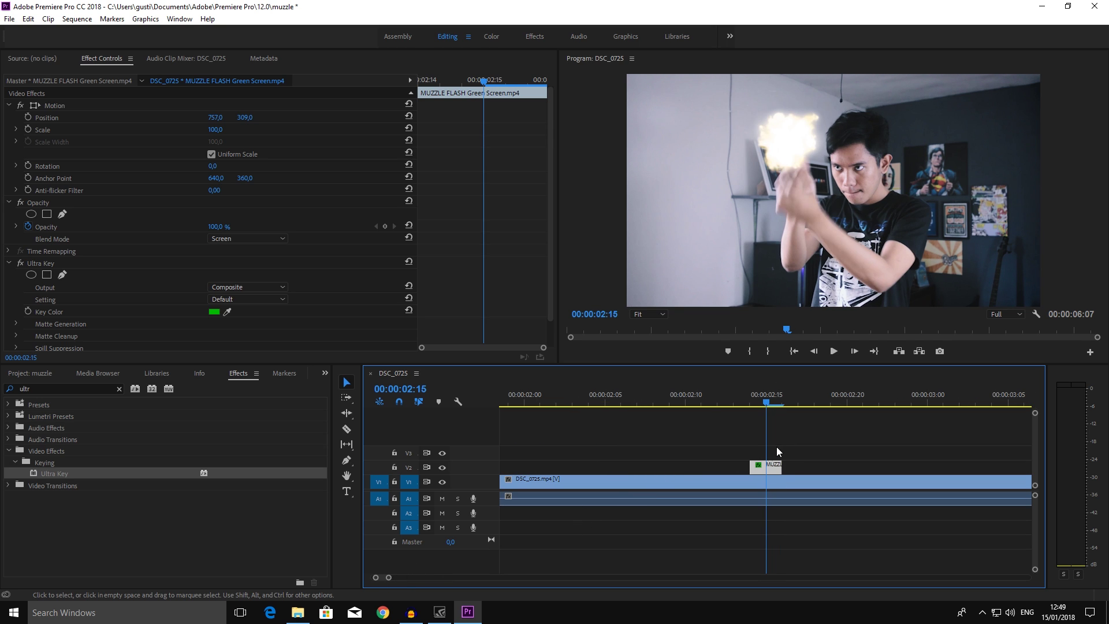
drag(775, 469, 775, 453)
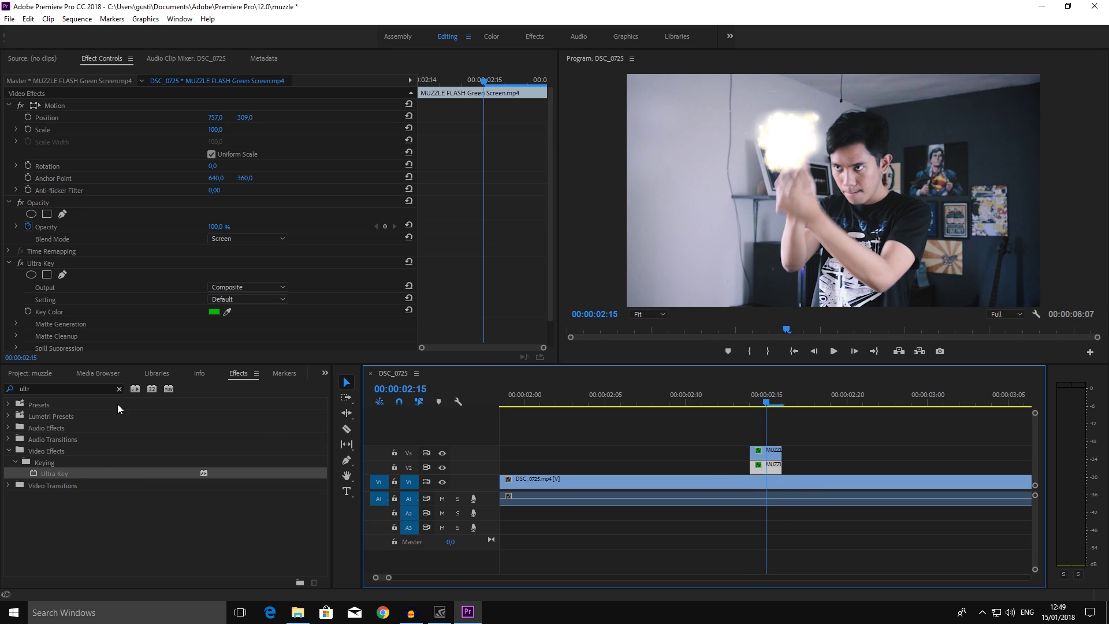
click(119, 389)
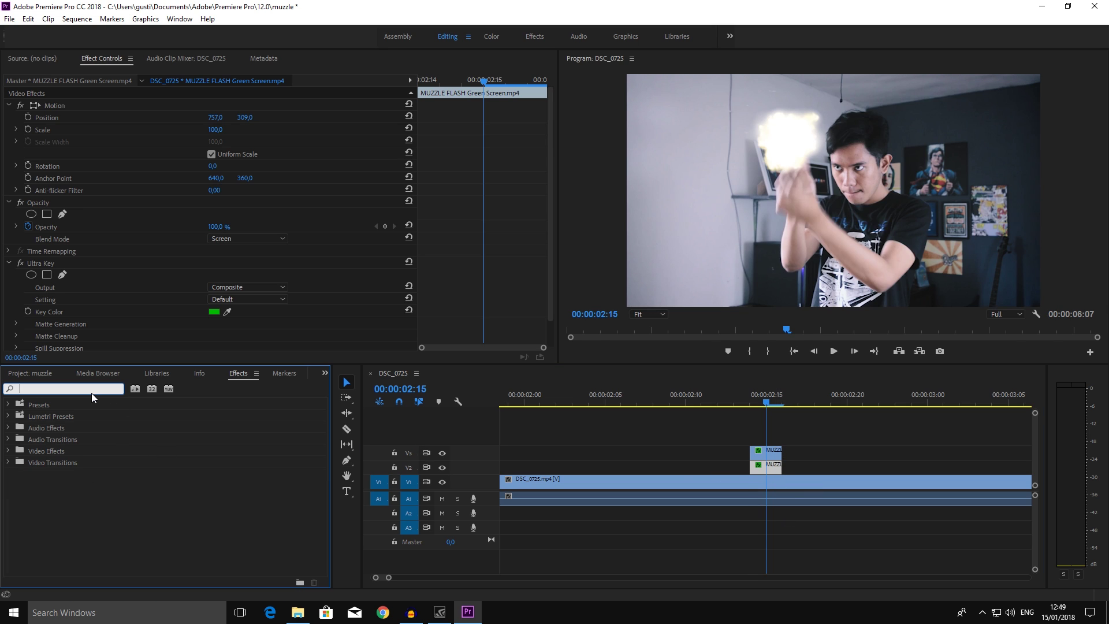
text(gau)
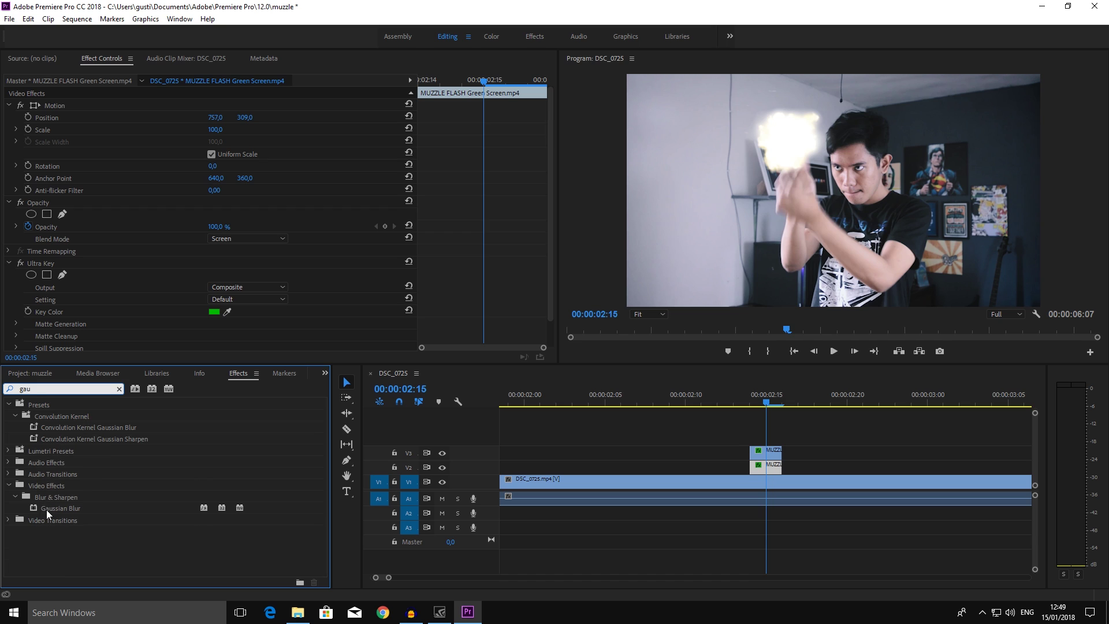
- Apply Gaussian Blur to a stacked flash clip with Blurriness 343 and Scale 220
drag(46, 509, 762, 468)
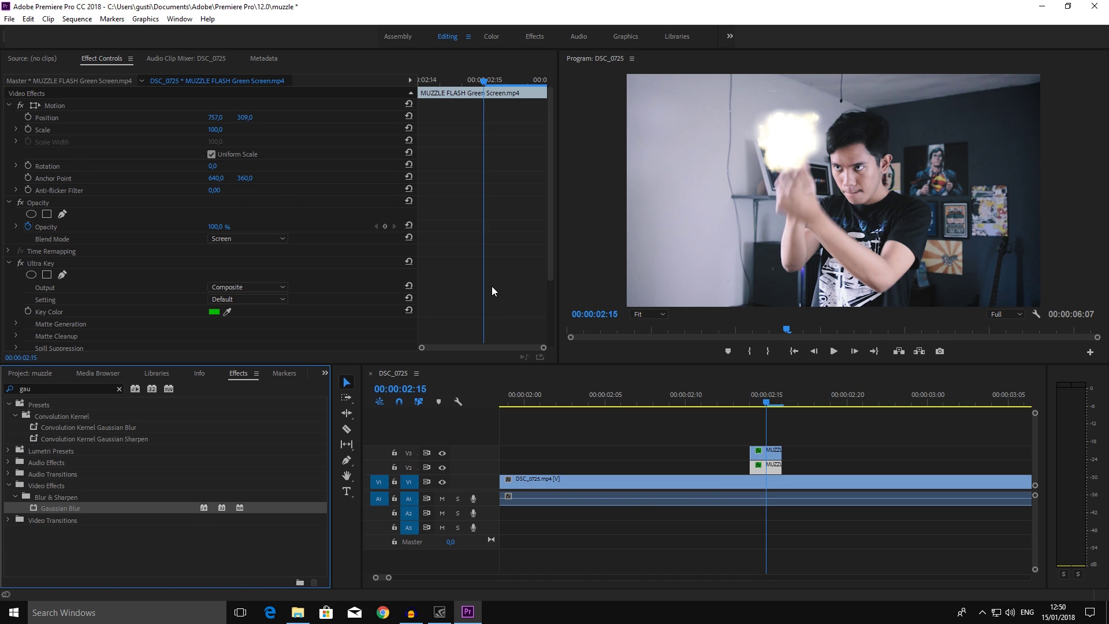
scroll(492, 290, down, 3)
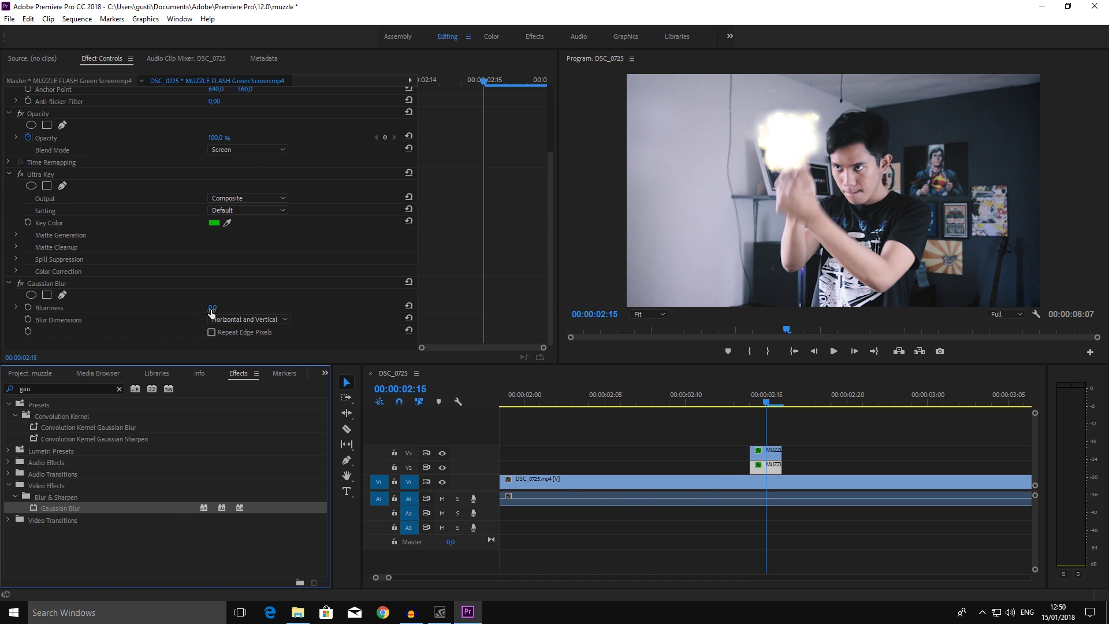
drag(211, 308, 416, 308)
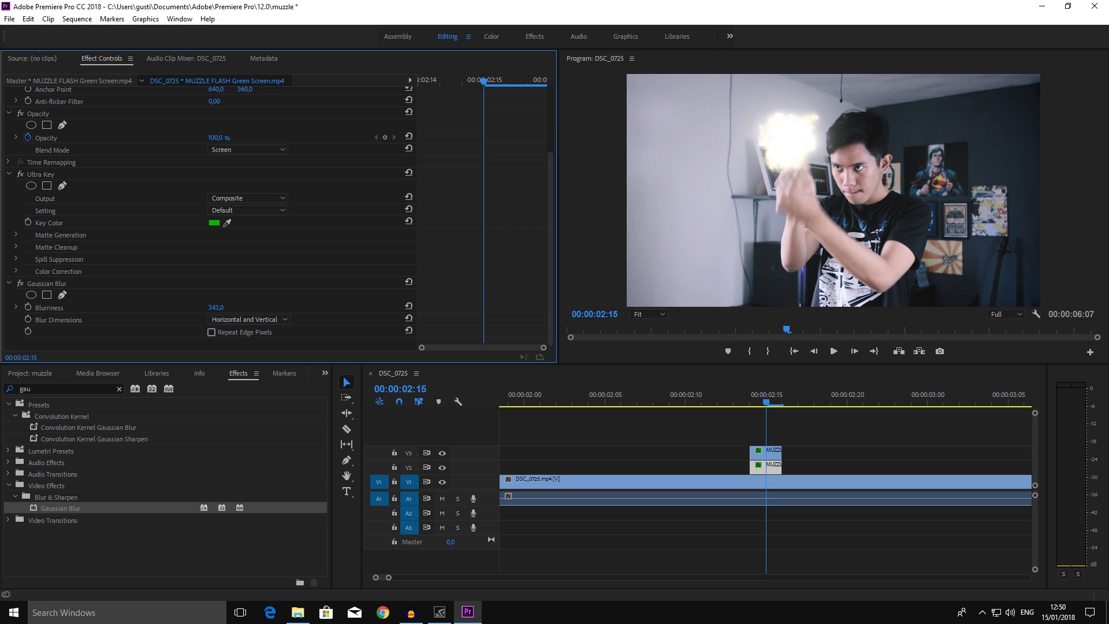
scroll(487, 225, up, 1)
scroll(487, 225, up, 2)
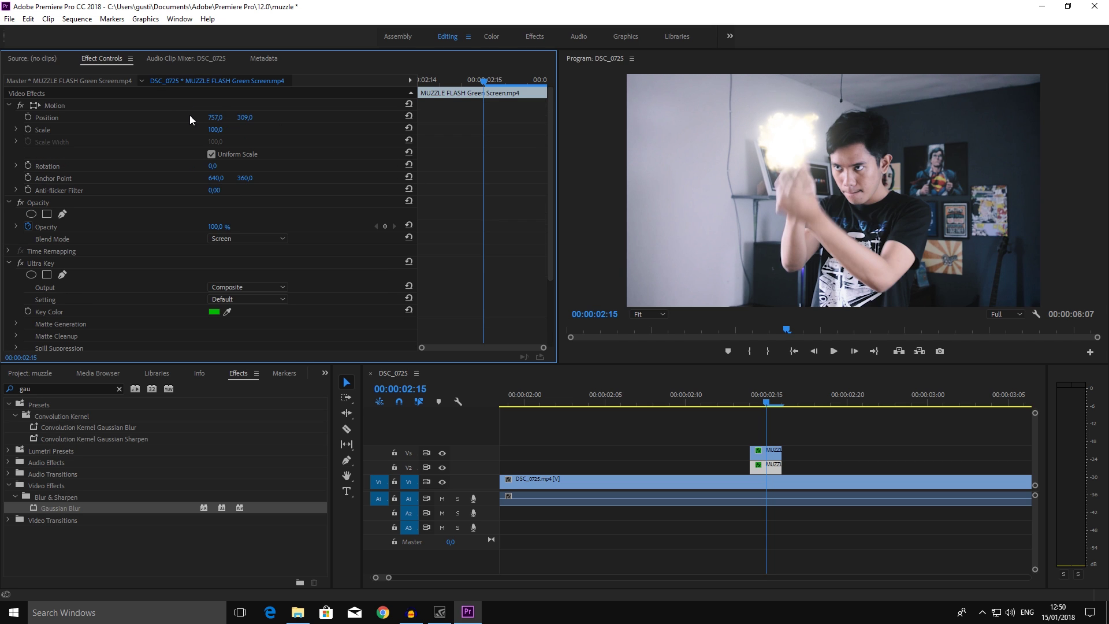
drag(215, 129, 276, 130)
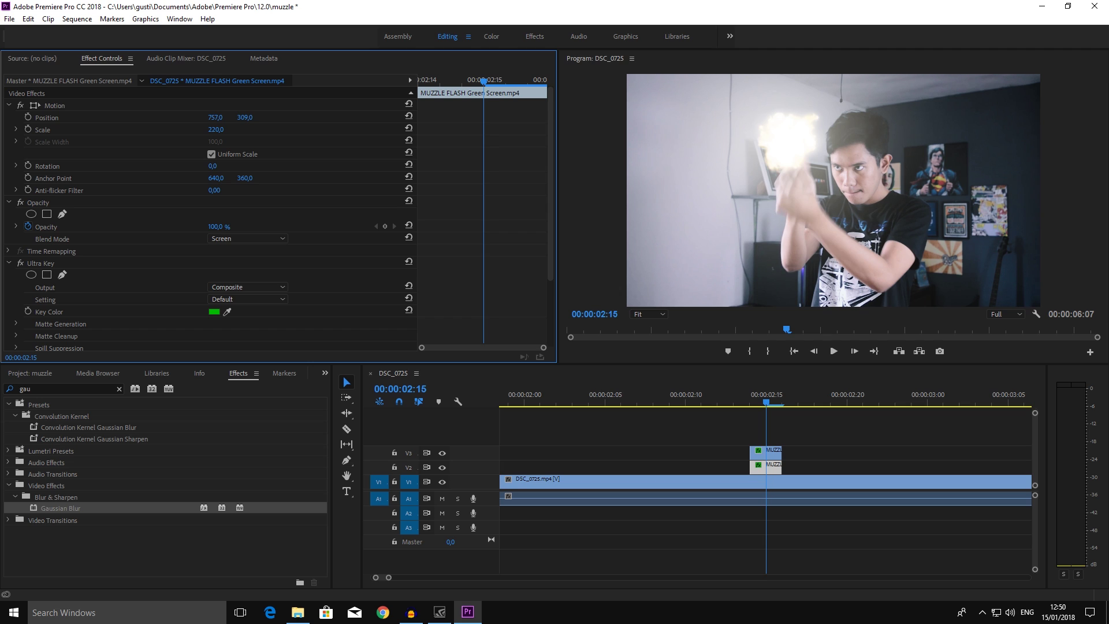
click(734, 397)
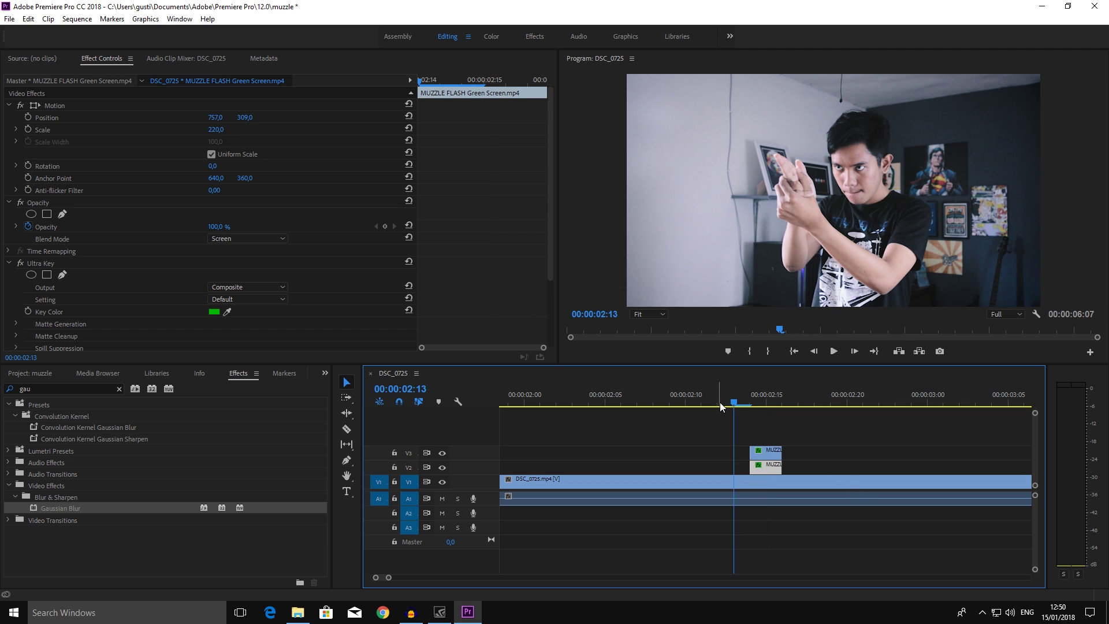
- Zoom out the timeline and play through the footage from the first flash at 01:04
key(space)
key(space)
mouse_move(410, 611)
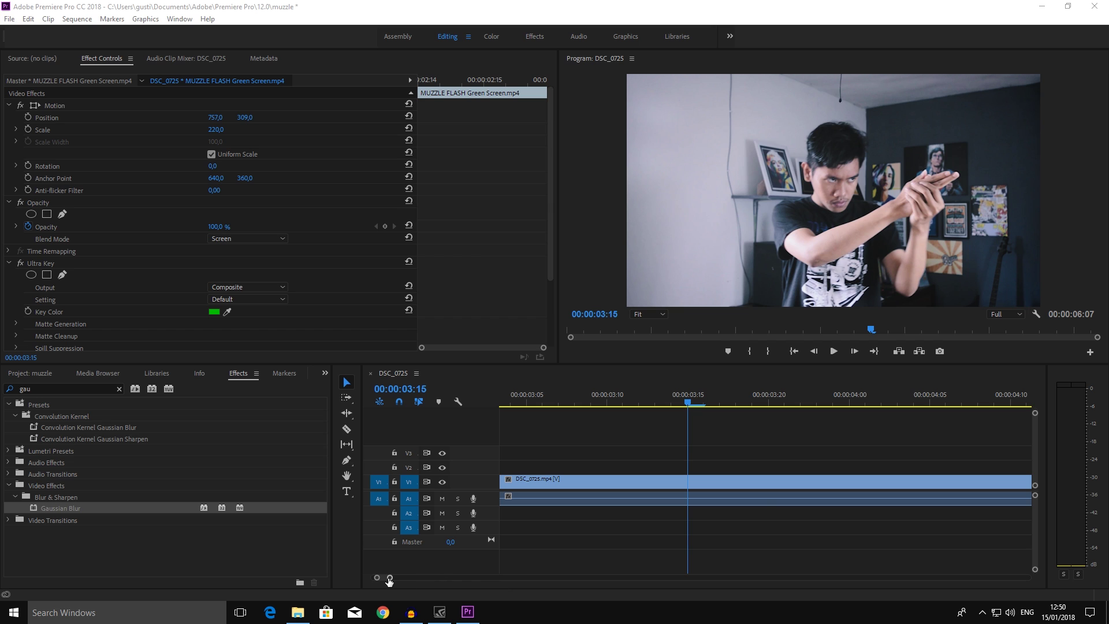
drag(389, 579, 440, 577)
click(545, 401)
key(space)
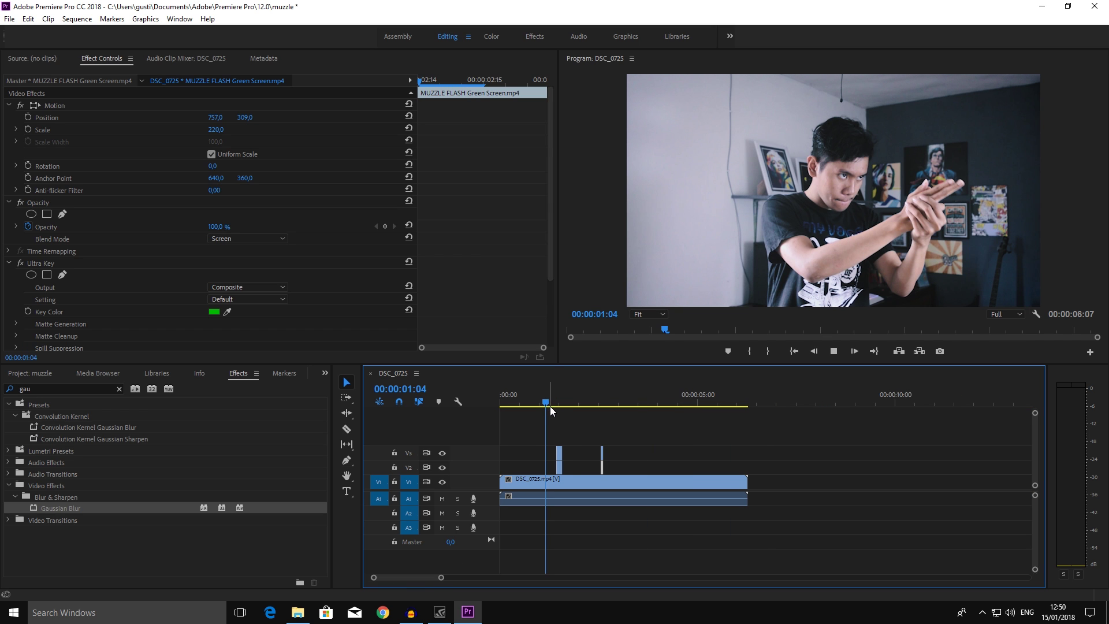
key(space)
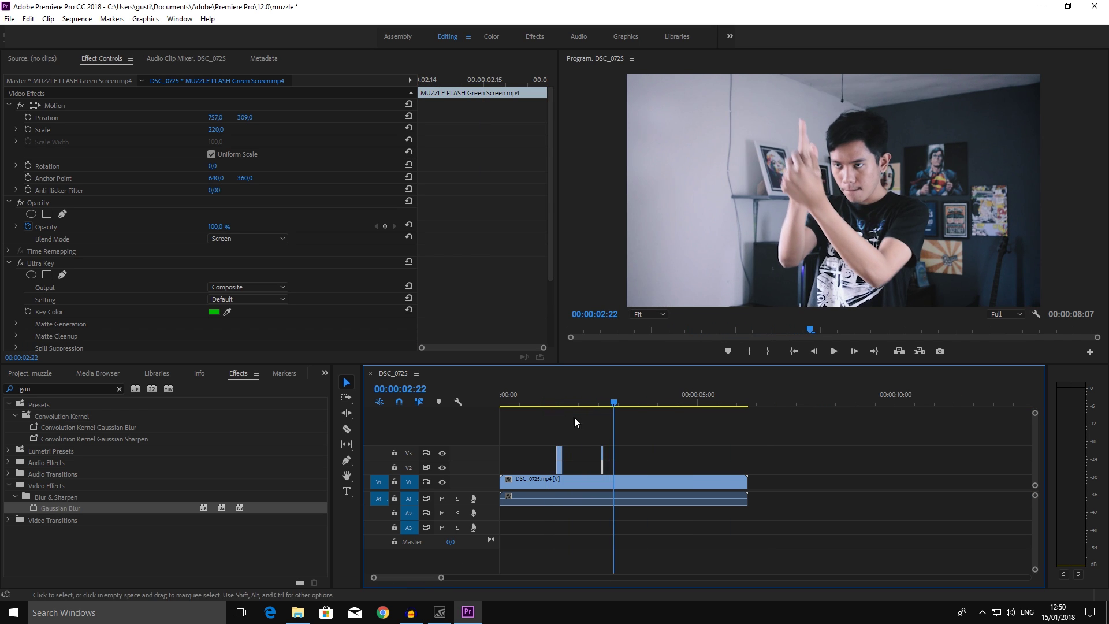
drag(625, 405, 620, 403)
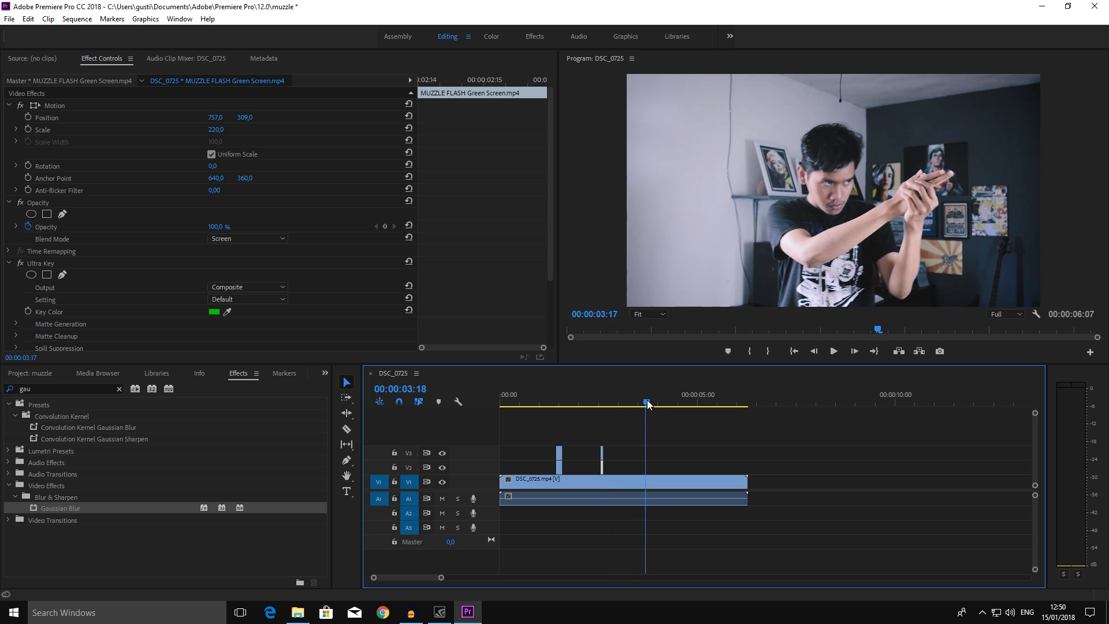
mouse_move(621, 402)
mouse_down()
mouse_move(671, 403)
mouse_move(625, 409)
mouse_up()
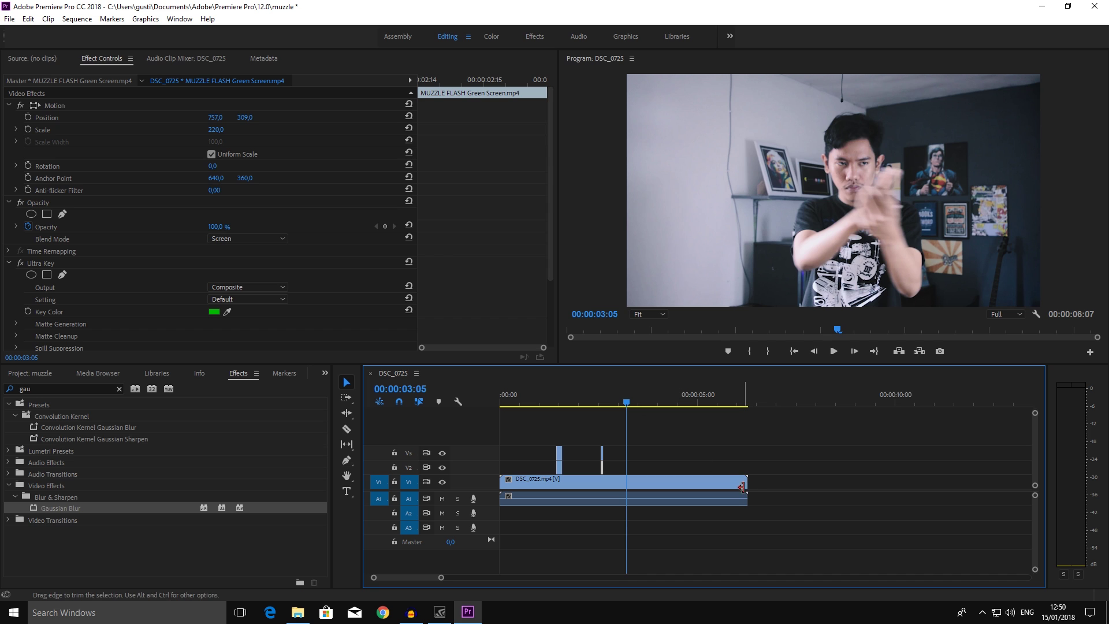
- Trim the end of DSC_0725 so the sequence ends at 00:00:03:05, then replay it
drag(746, 485, 626, 490)
key(space)
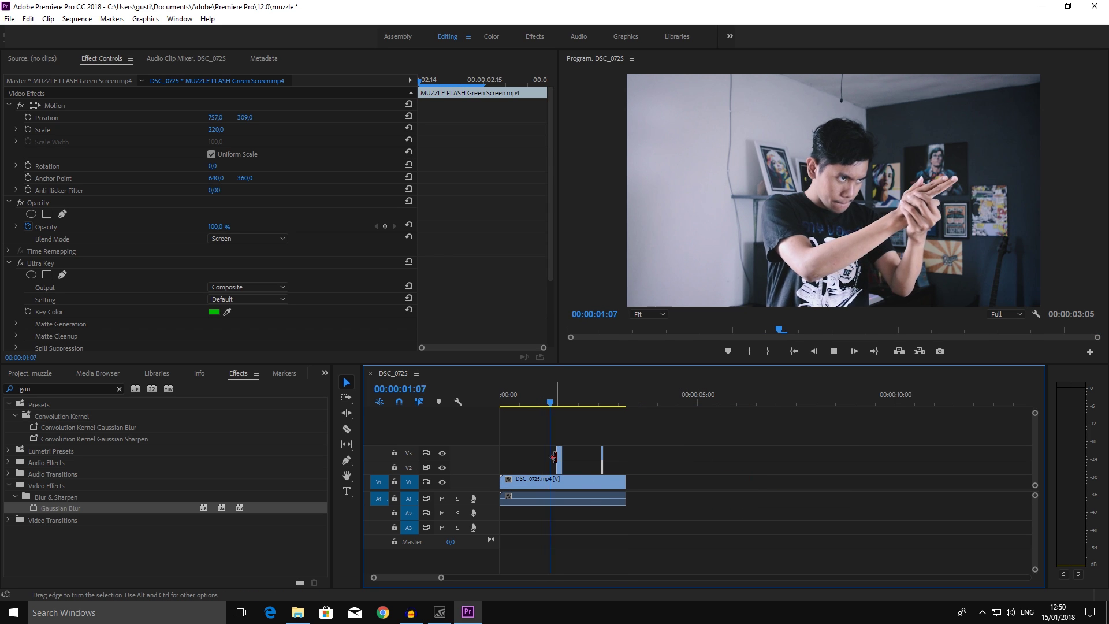
click(556, 403)
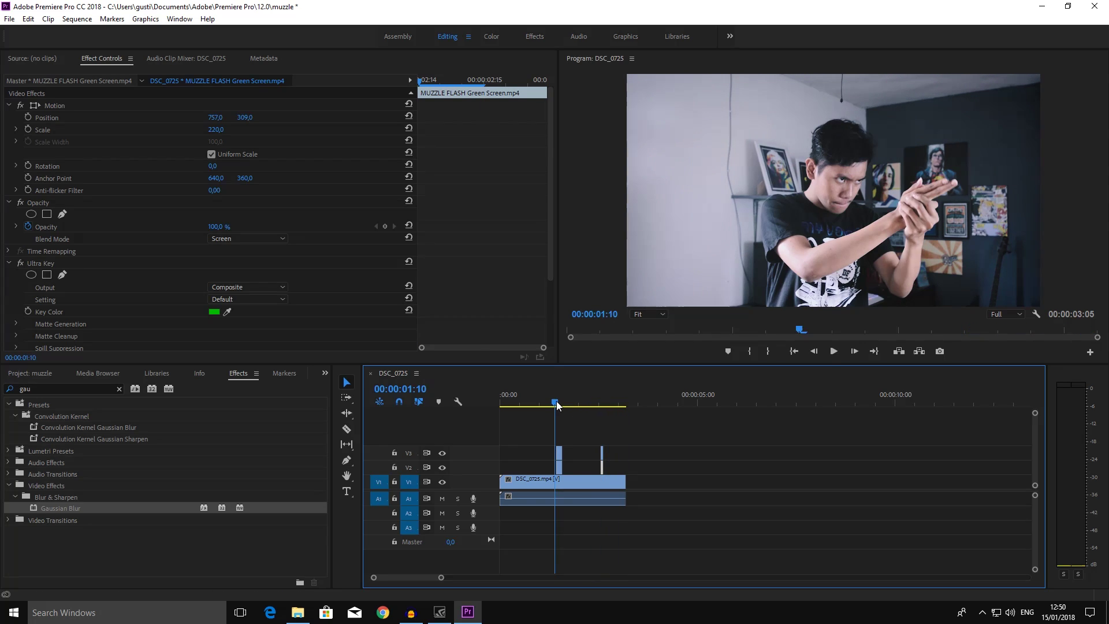
- Drag the first WAV from GUN SFX > M9 Gun Shot onto audio track A2 at 01:10
click(298, 612)
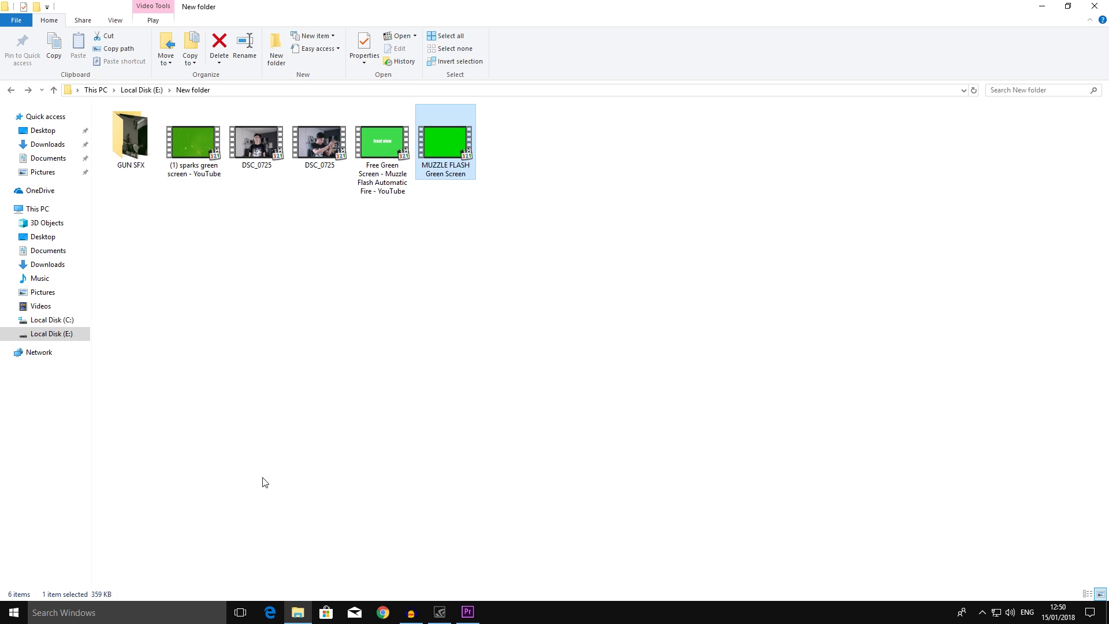
click(148, 141)
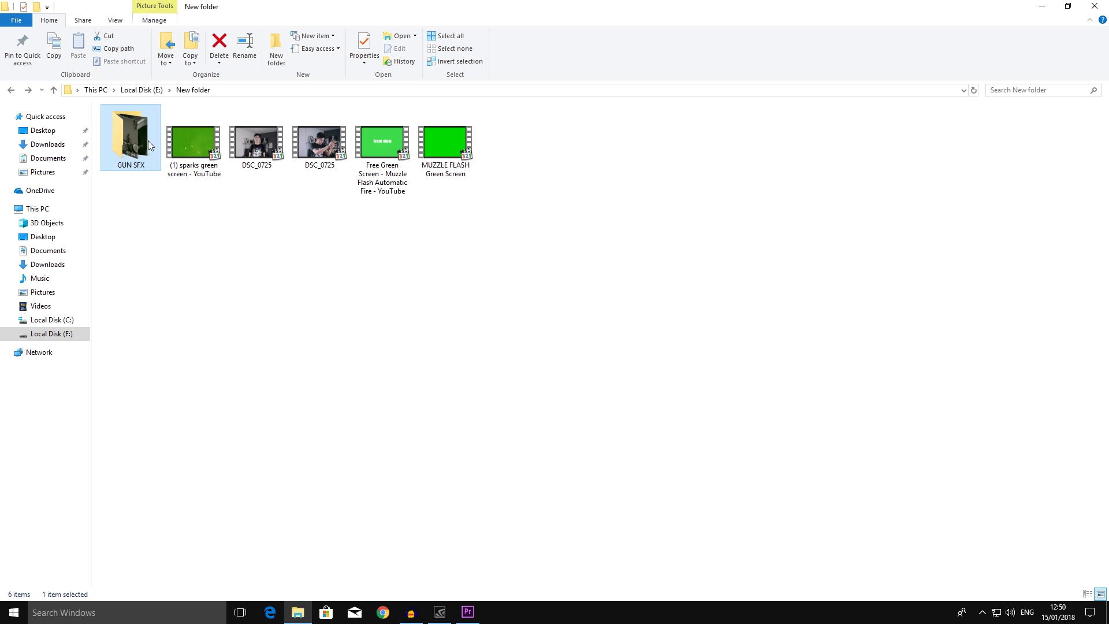
double_click(134, 141)
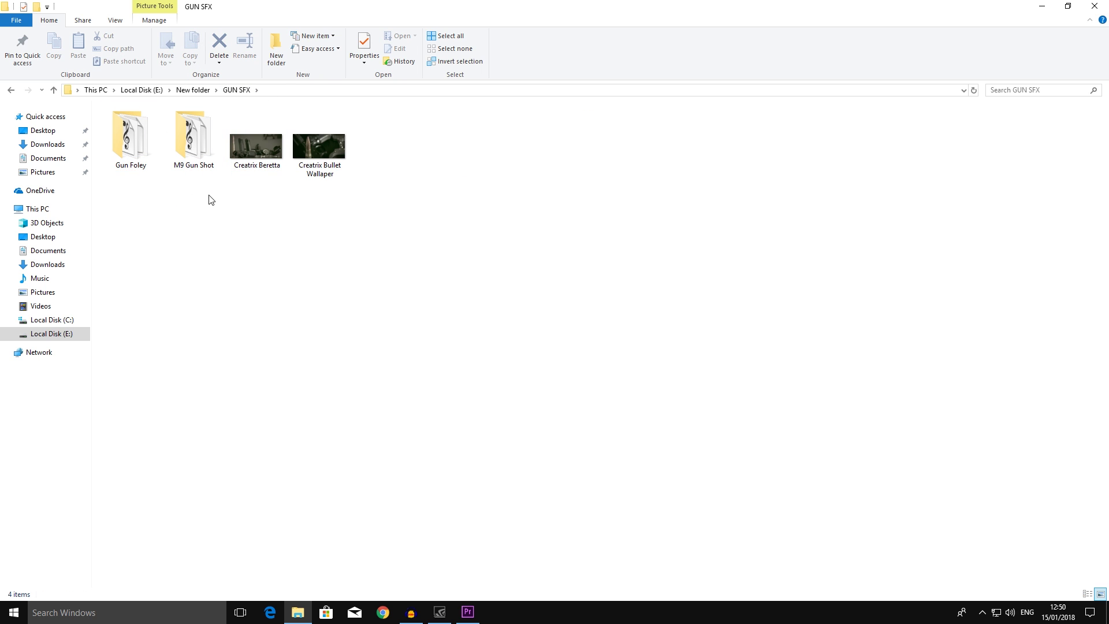
double_click(201, 143)
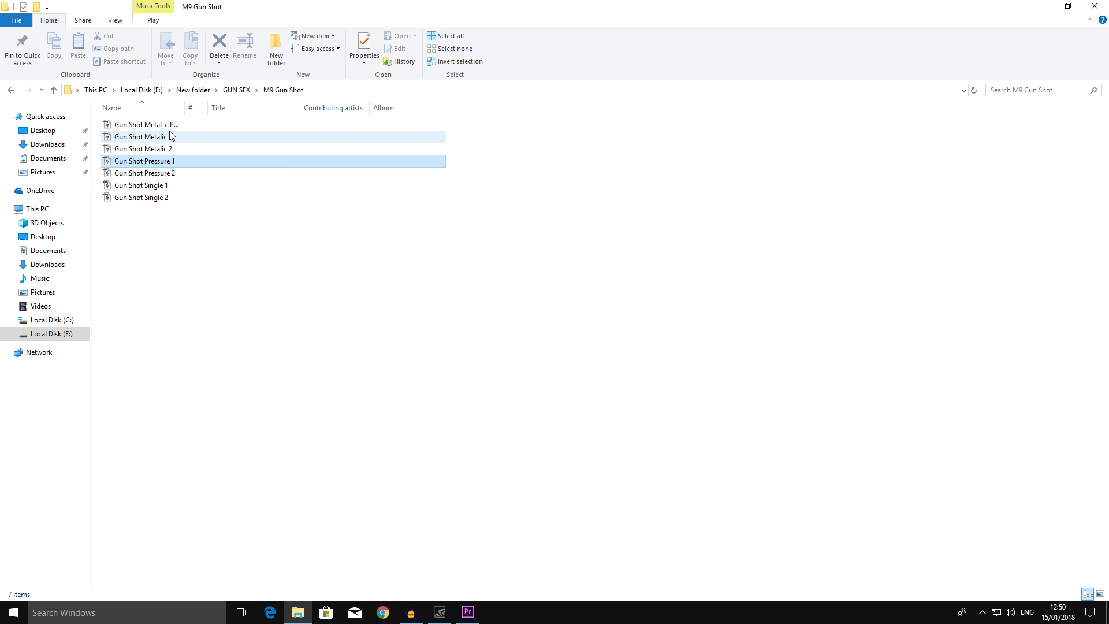
click(144, 125)
mouse_move(141, 126)
mouse_down()
mouse_move(445, 341)
mouse_move(492, 596)
mouse_move(560, 512)
mouse_up()
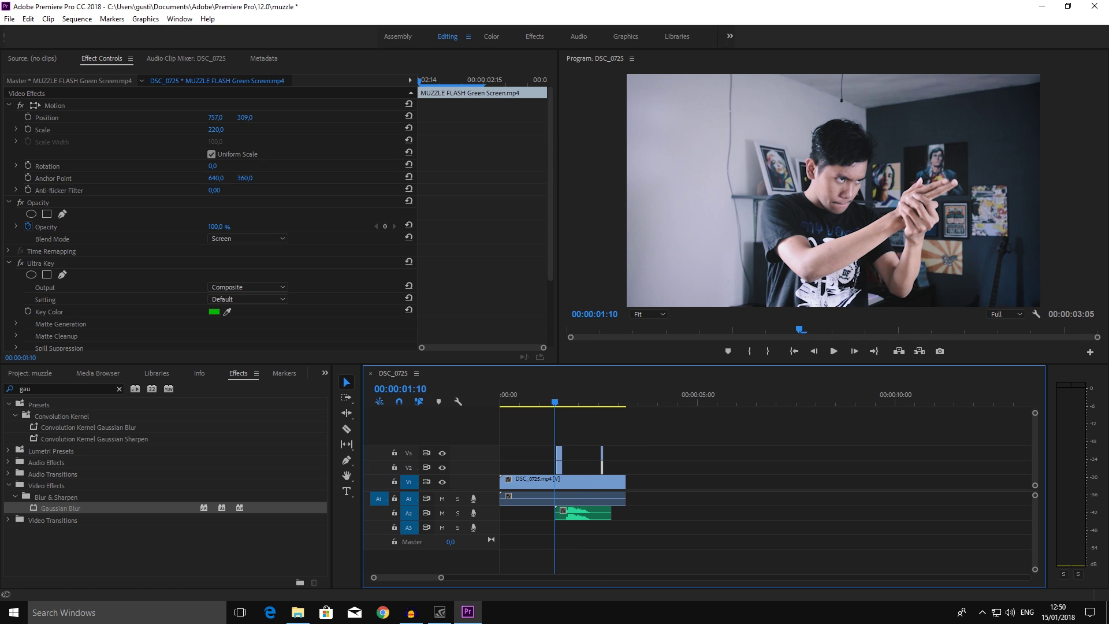
- Trim the A2 gunshot's start to 00:00:01:11, lining it up with the first muzzle flash
drag(441, 578, 390, 578)
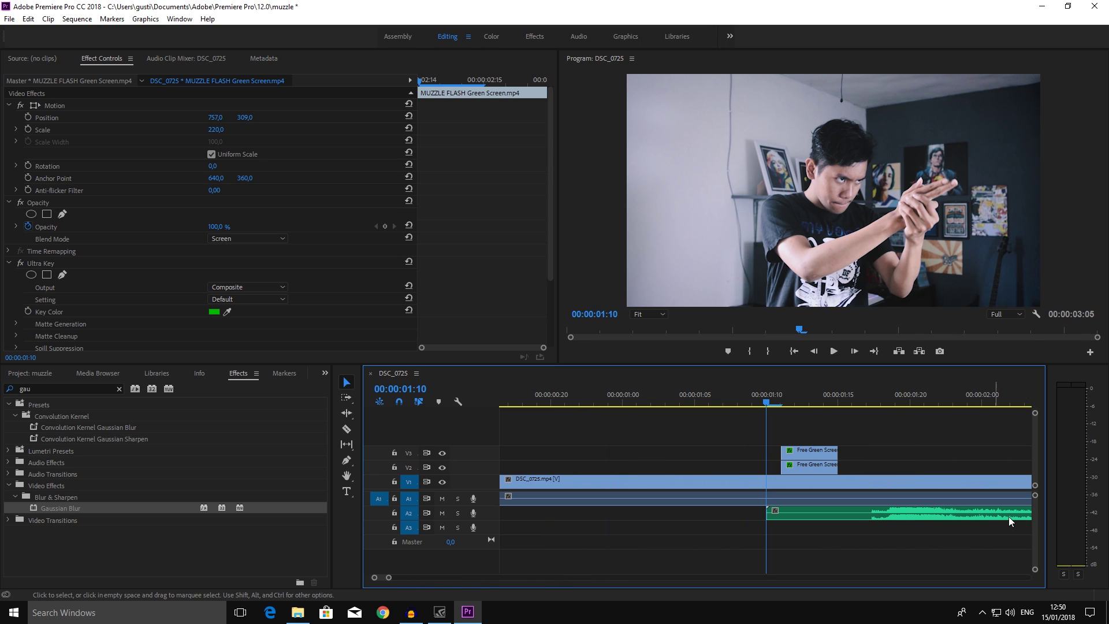
drag(1035, 496, 1037, 500)
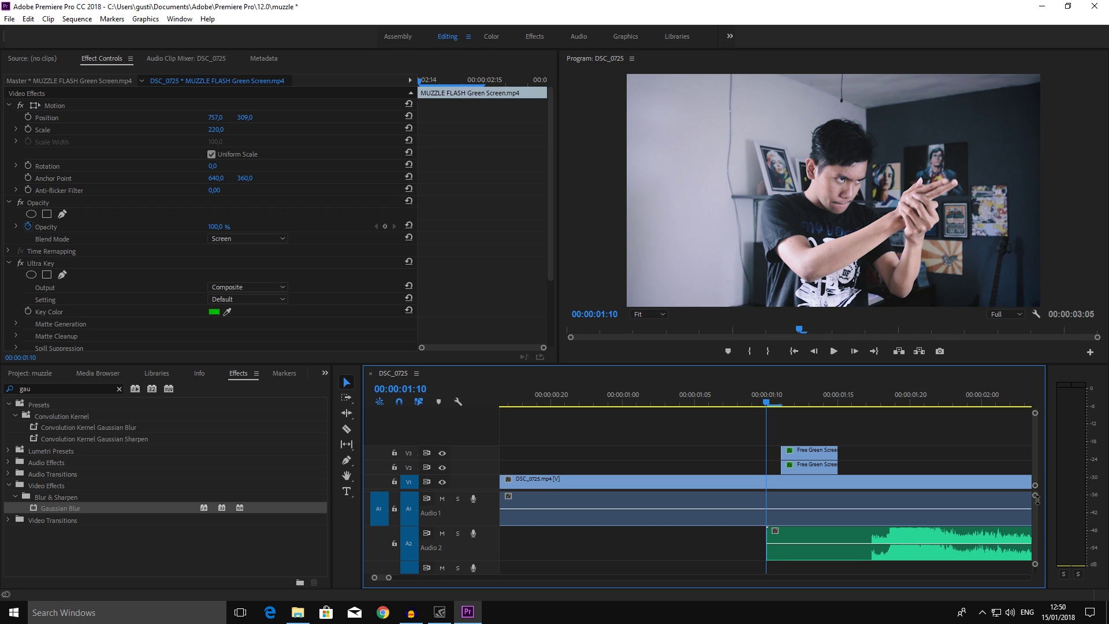
click(783, 405)
click(793, 403)
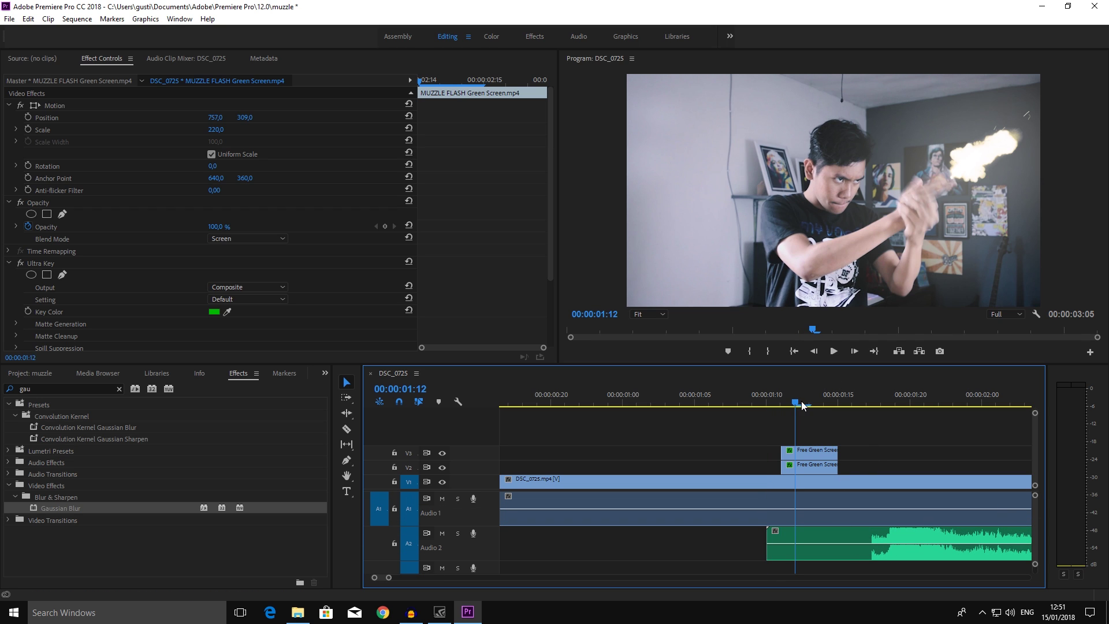
key(Left)
mouse_move(772, 552)
mouse_down()
mouse_move(868, 552)
mouse_move(836, 551)
mouse_up()
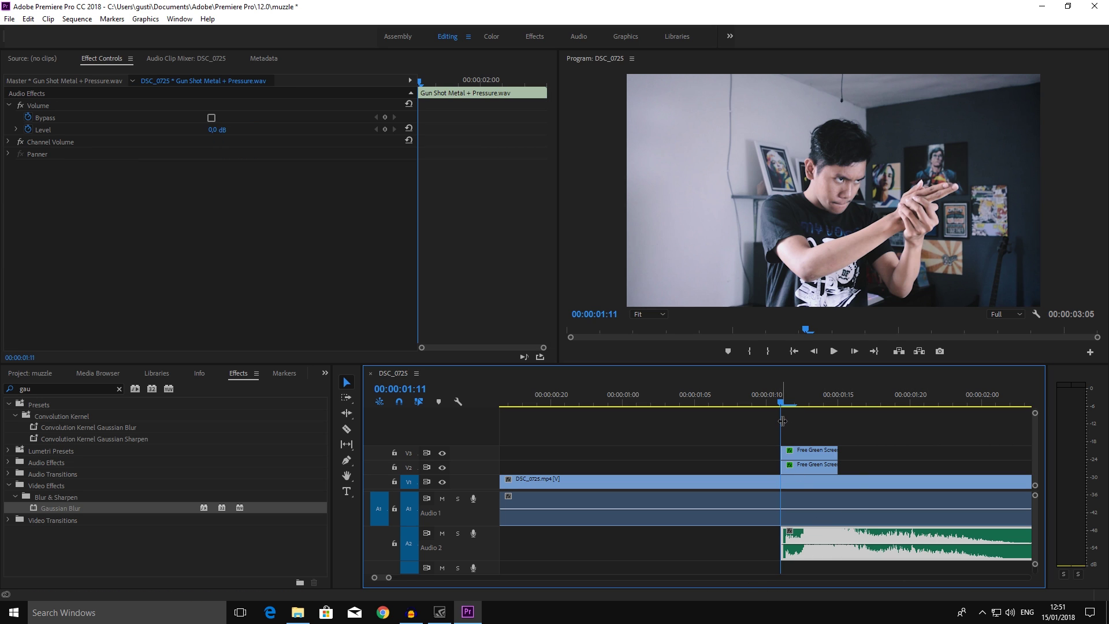
drag(784, 403, 795, 405)
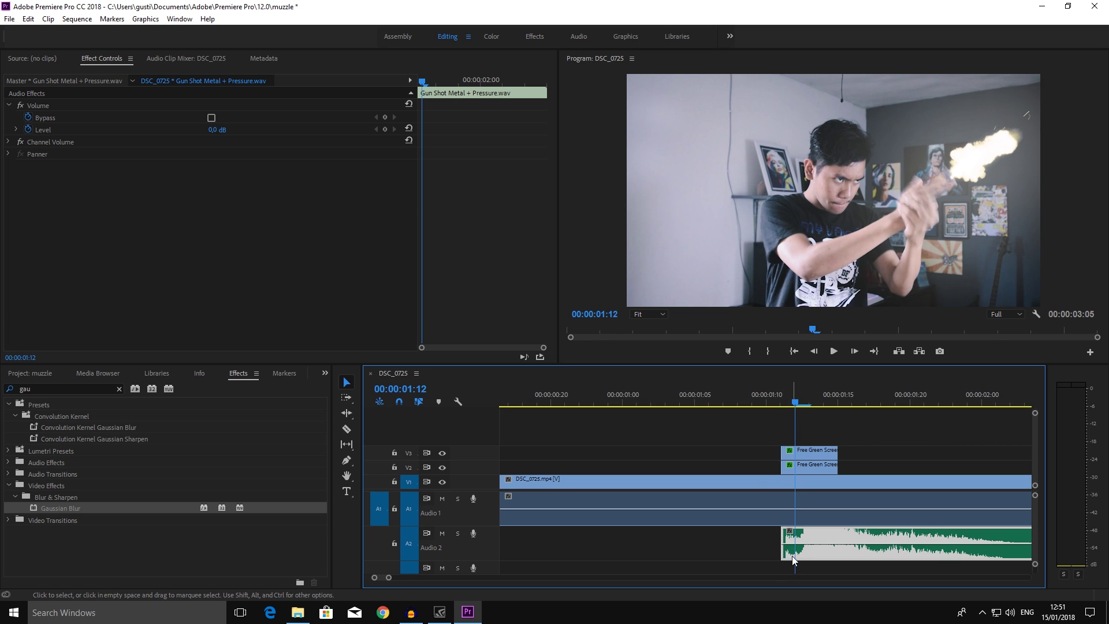
click(737, 396)
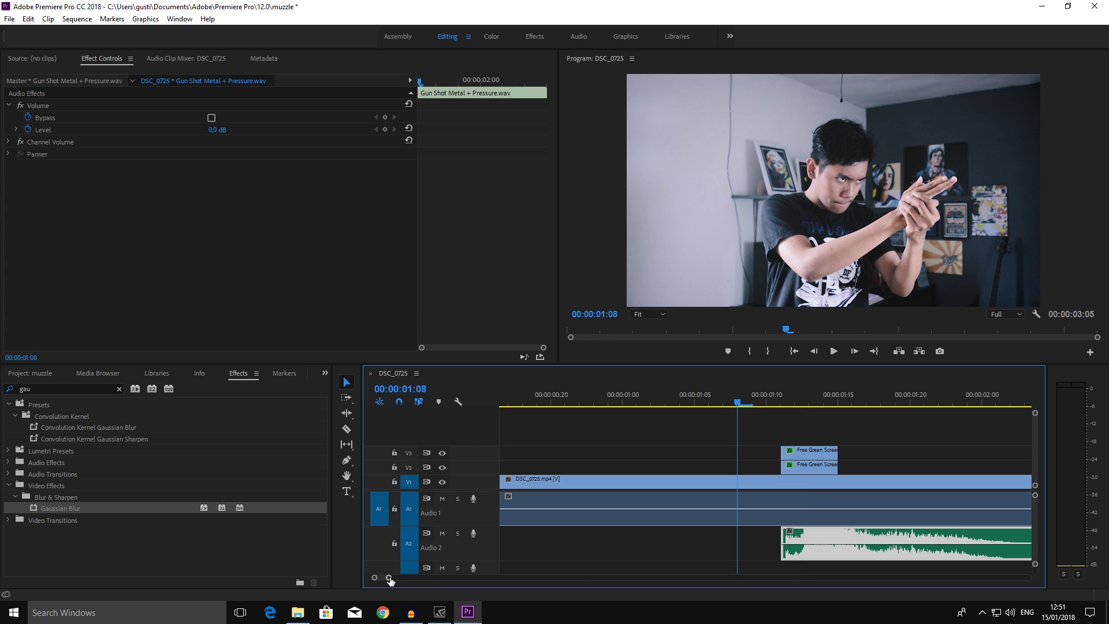
- Lower the gunshot's Volume Level to -10.4 dB in Effect Controls
drag(389, 577, 424, 577)
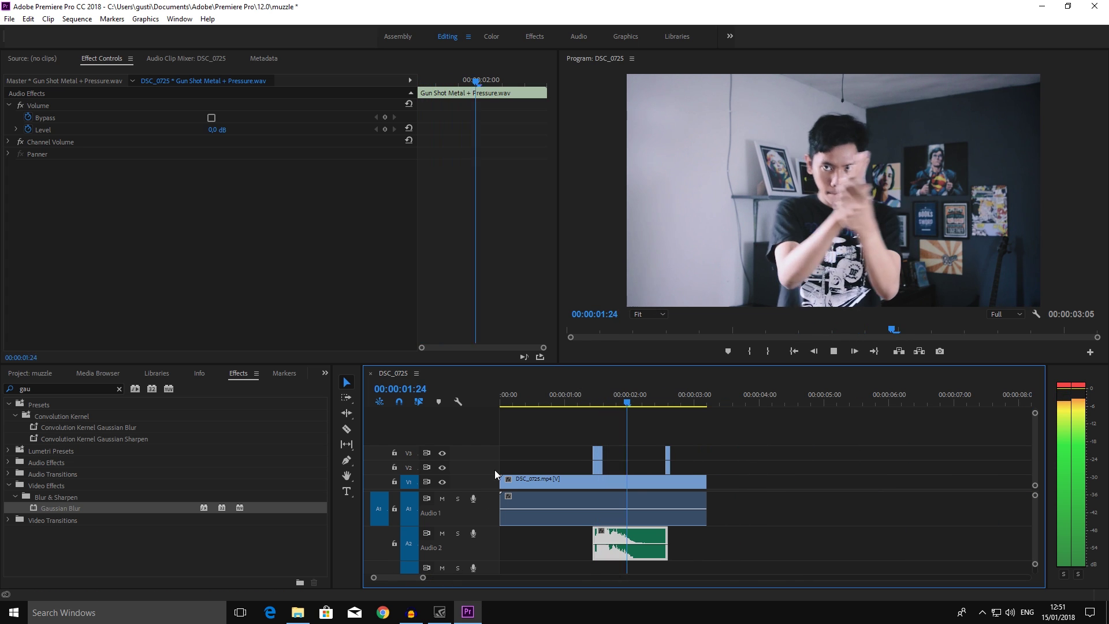
click(583, 400)
key(space)
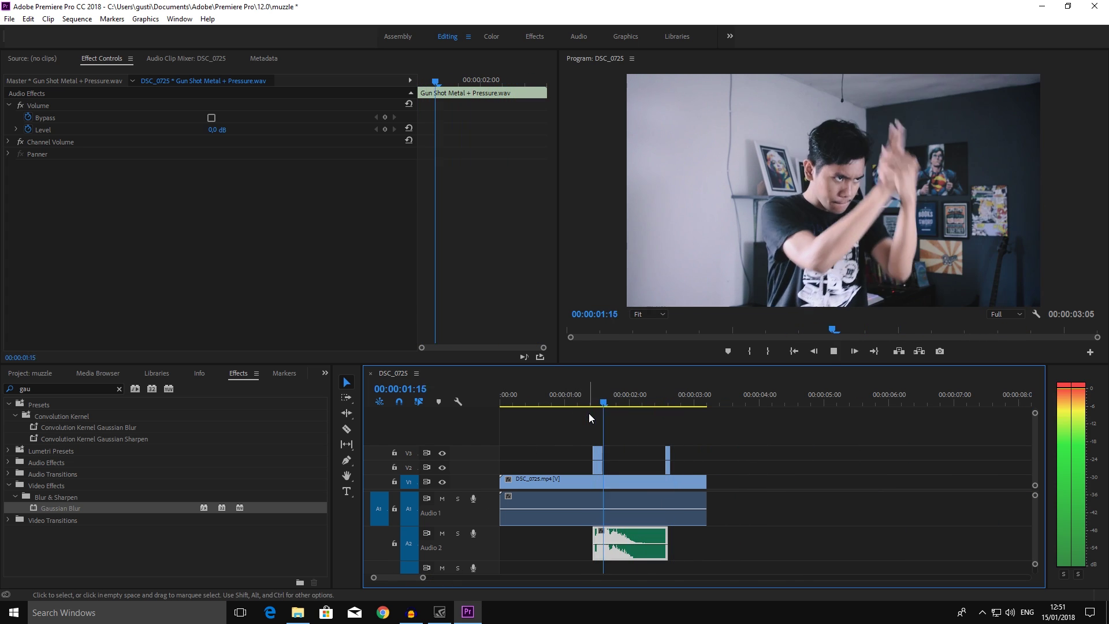
click(585, 399)
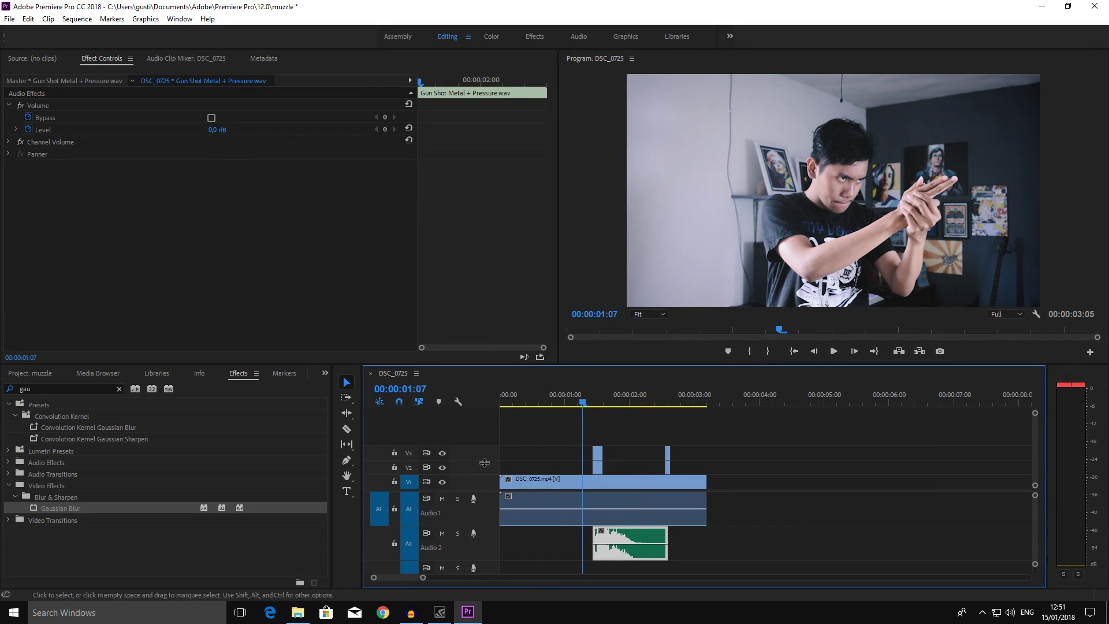
drag(214, 131, 193, 129)
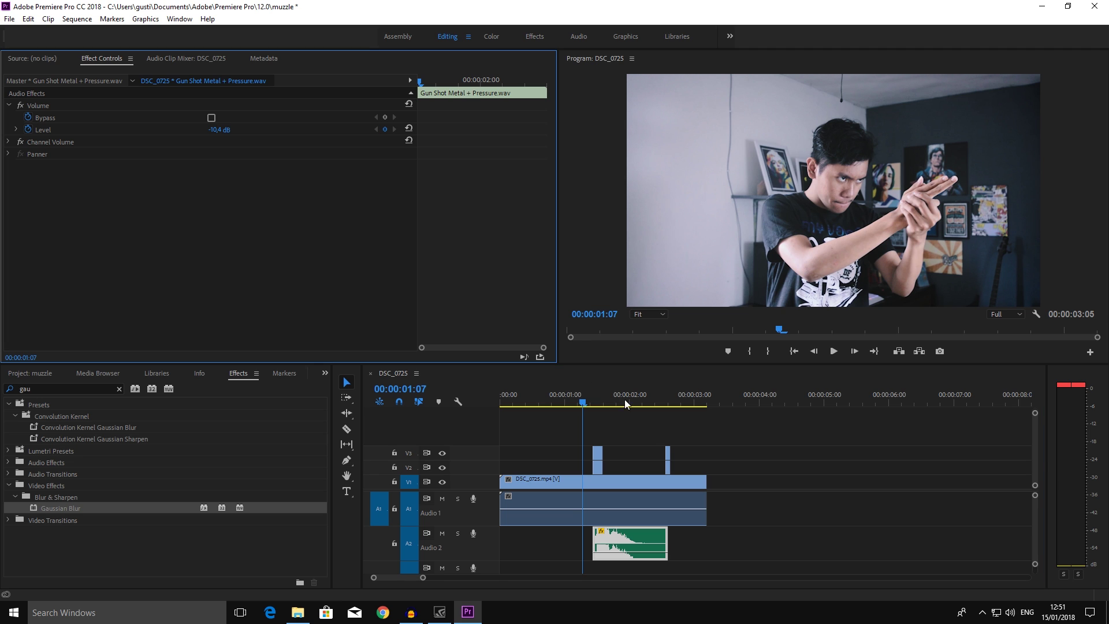
- Replay the quieter shot and Alt-drag a copy of the gunshot to about 02:14 on A2
key(space)
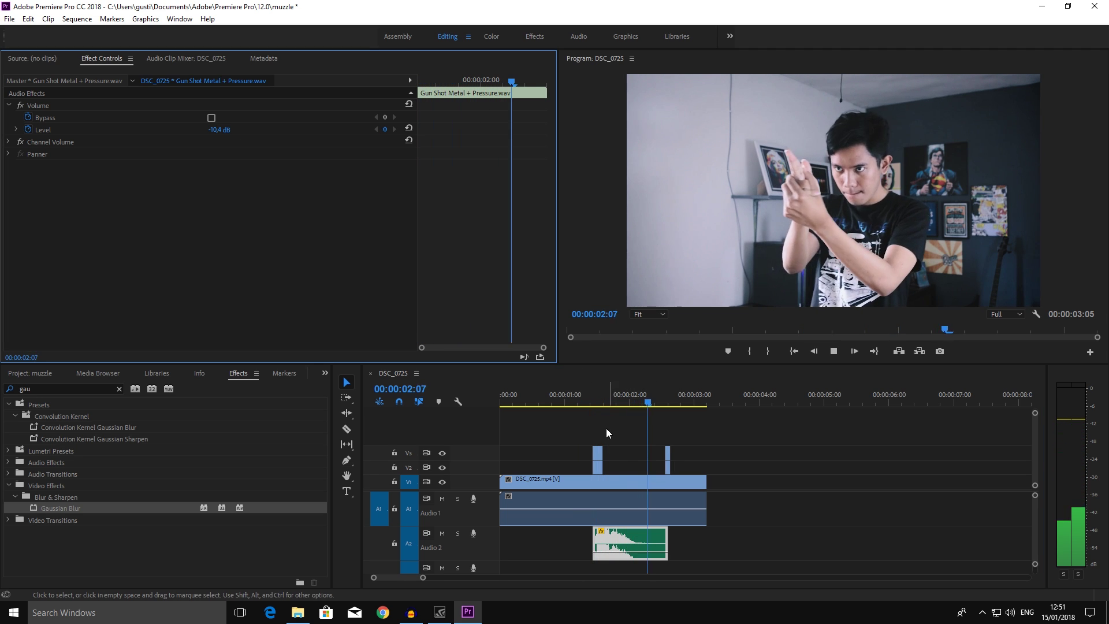
click(589, 398)
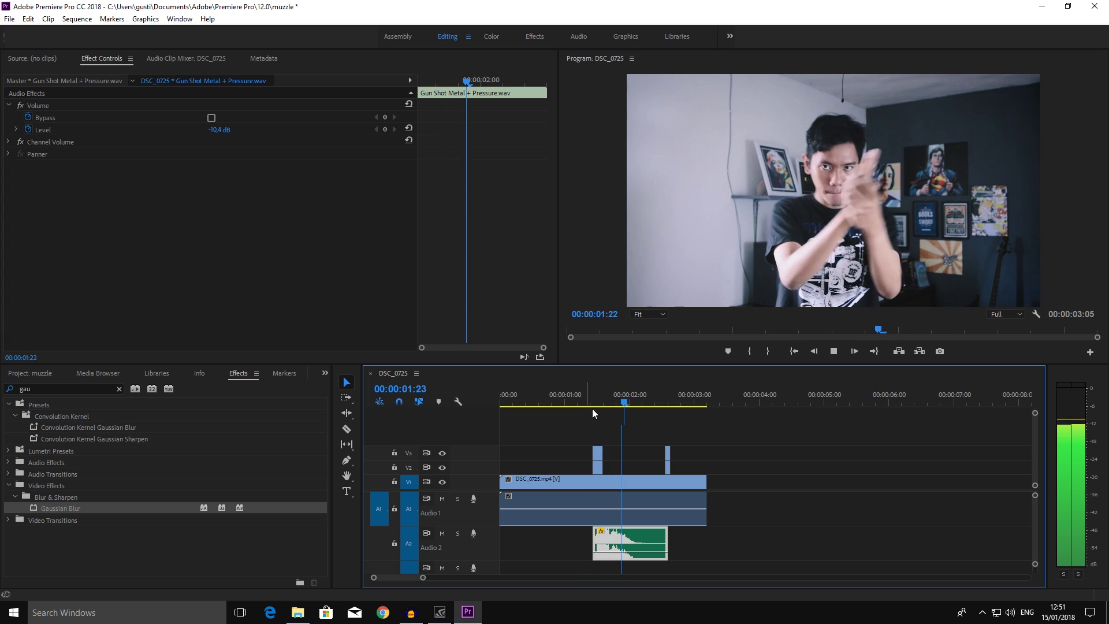
key(space)
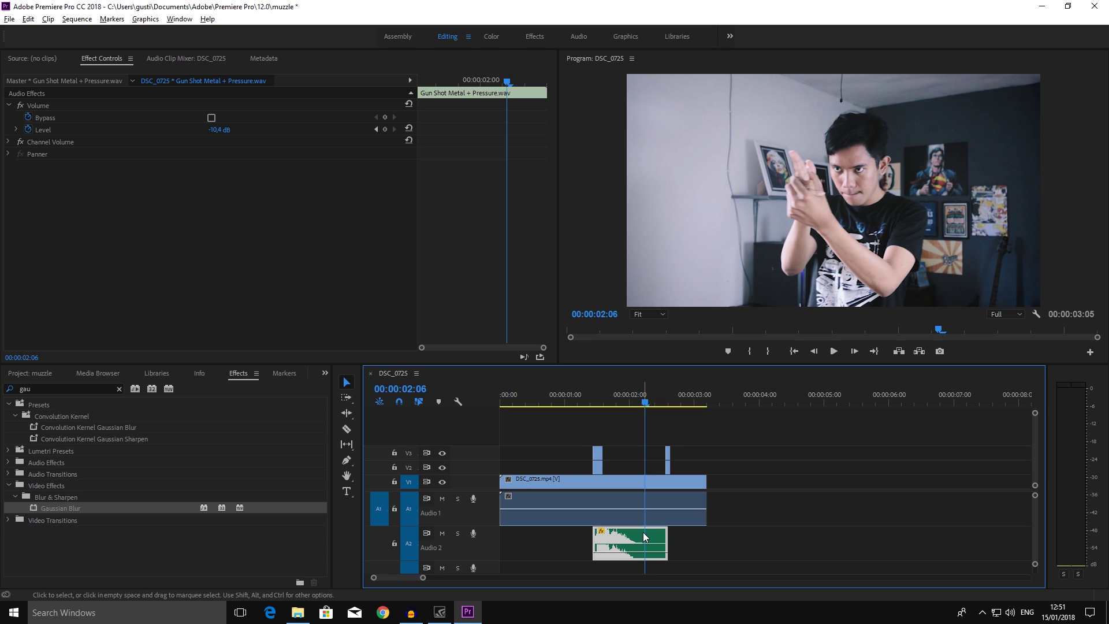
drag(643, 532, 712, 529)
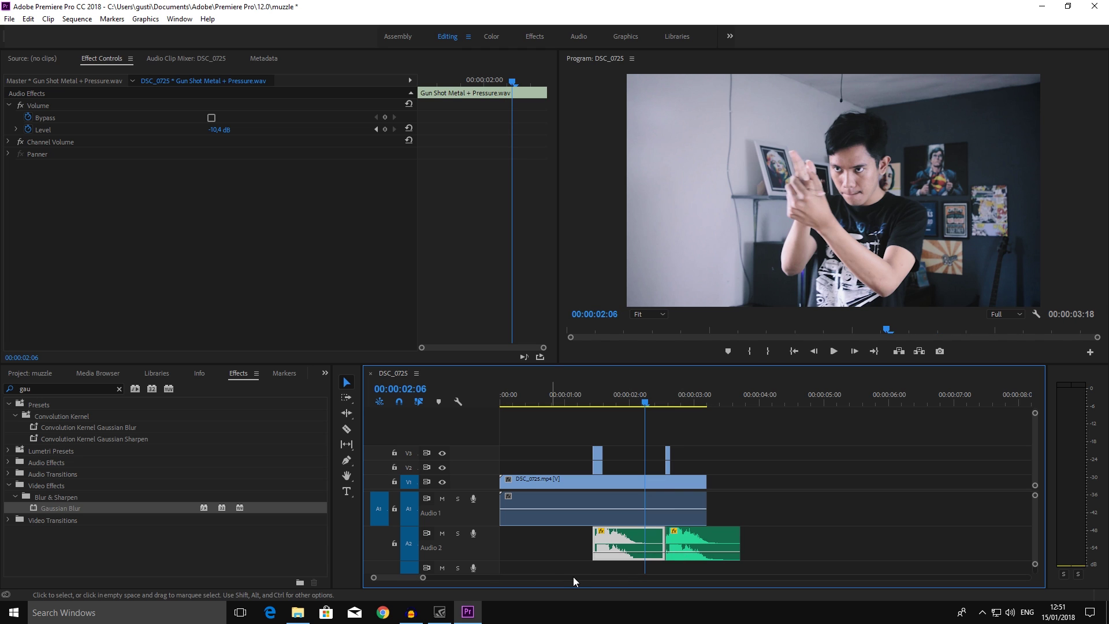
- Shorten the second gunshot clip by 9 frames and preview both shots from 01:04
key(space)
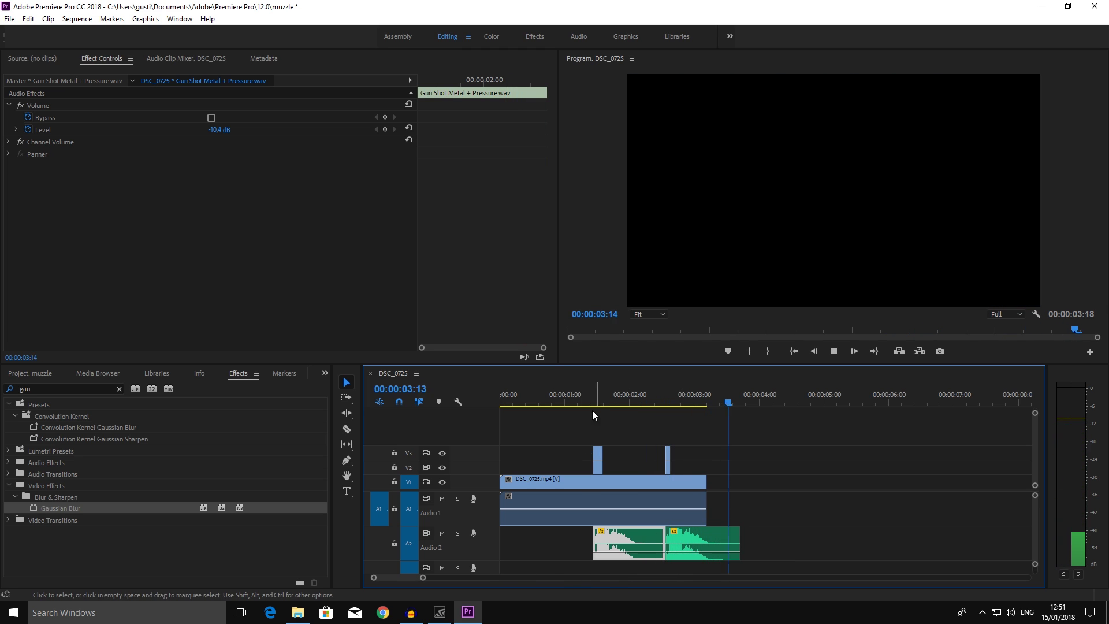
click(587, 402)
drag(740, 542, 709, 542)
key(space)
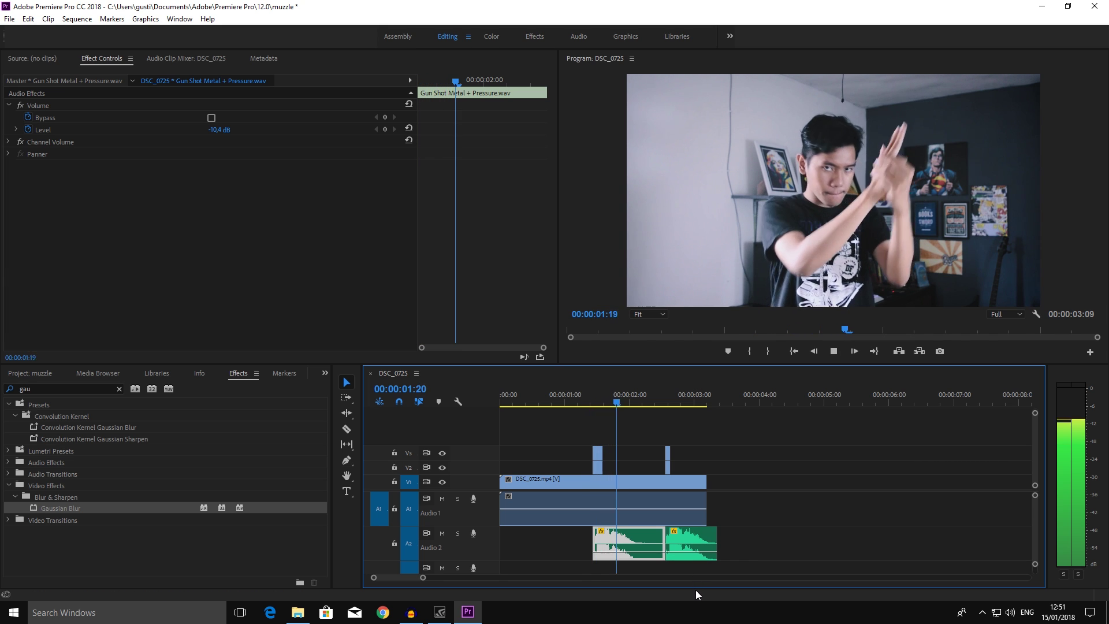
click(575, 399)
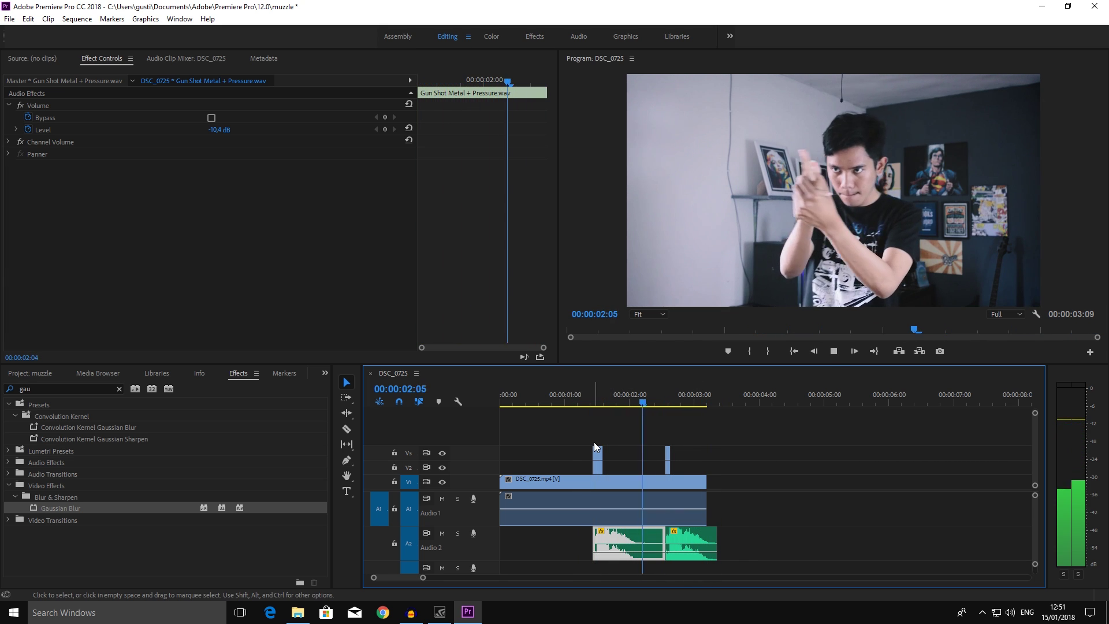
click(575, 398)
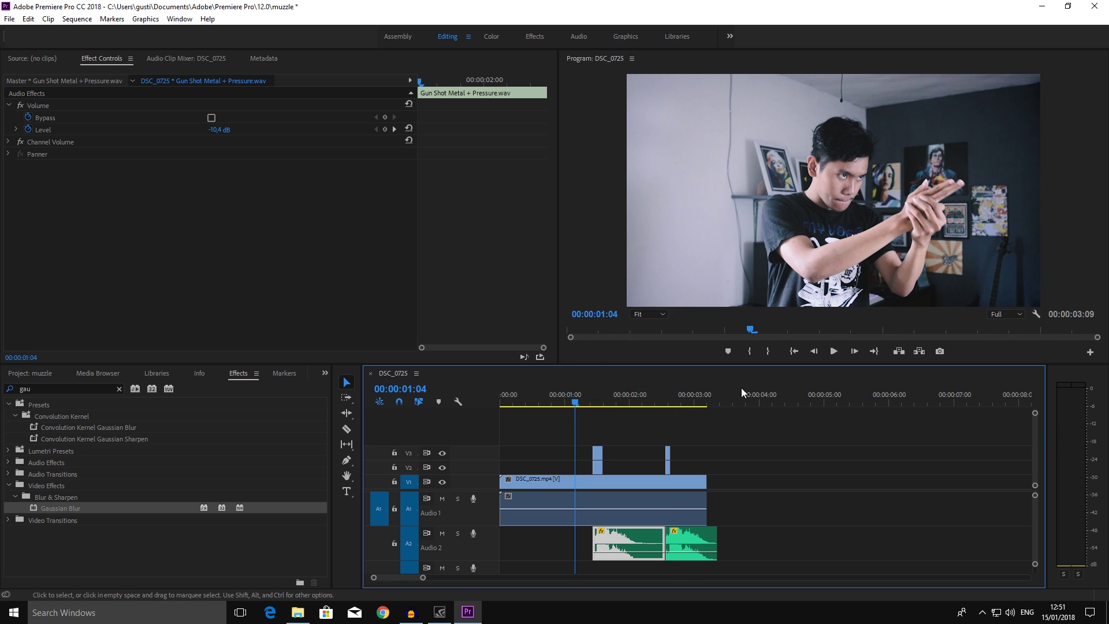
- Switch the lower-left panel to the Project bin and return to File Explorer
click(326, 373)
click(335, 387)
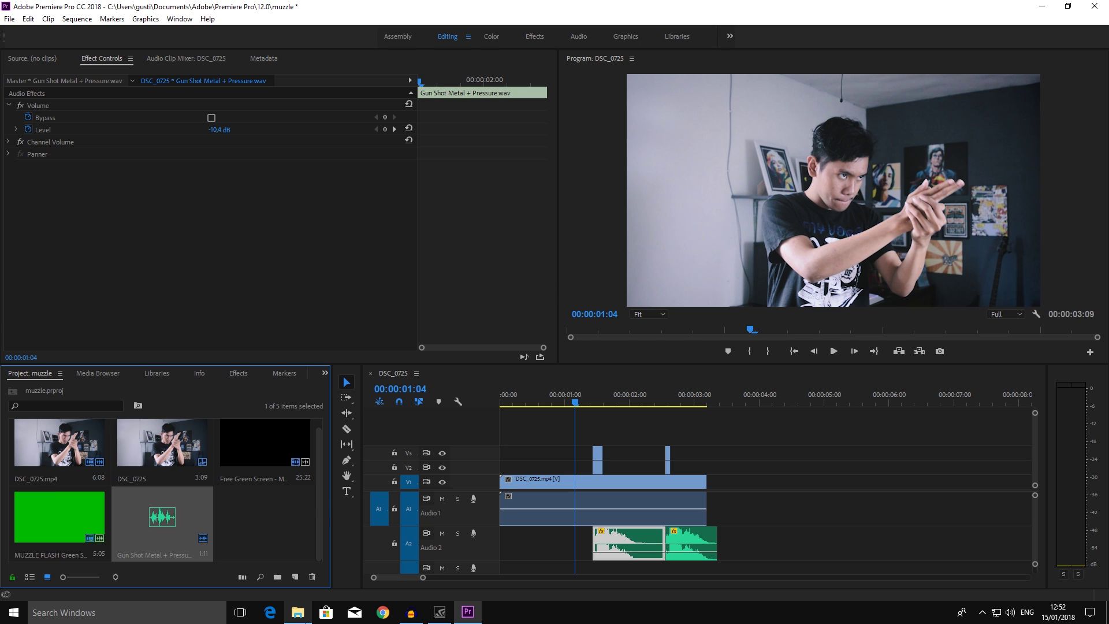
click(298, 612)
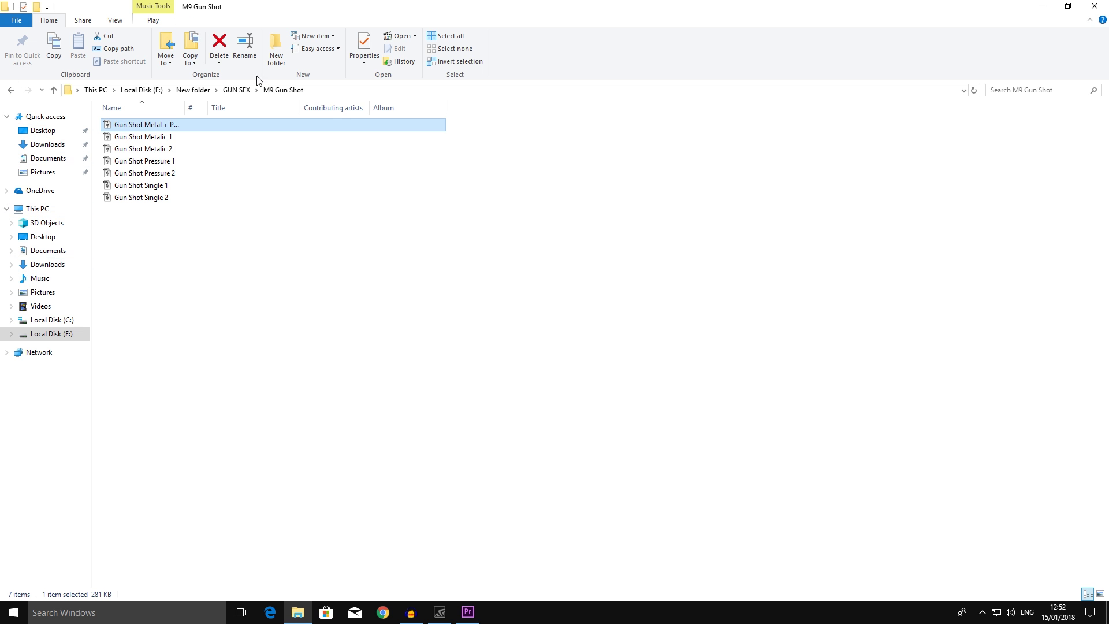
- Drag the sparks green screen video from New folder into Premiere's timeline
click(193, 90)
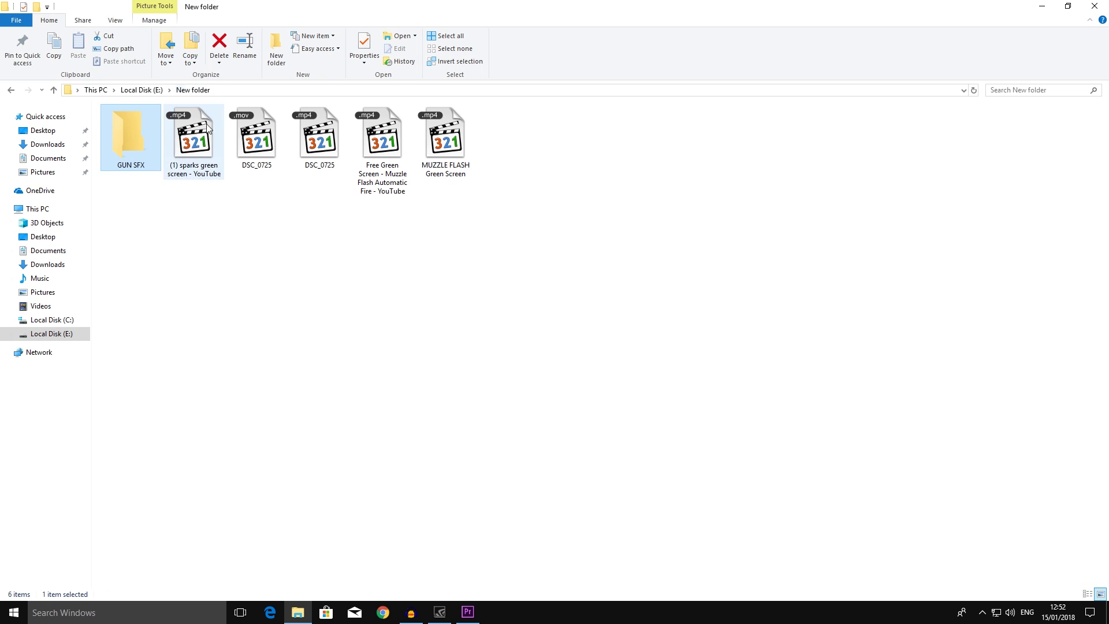
click(194, 167)
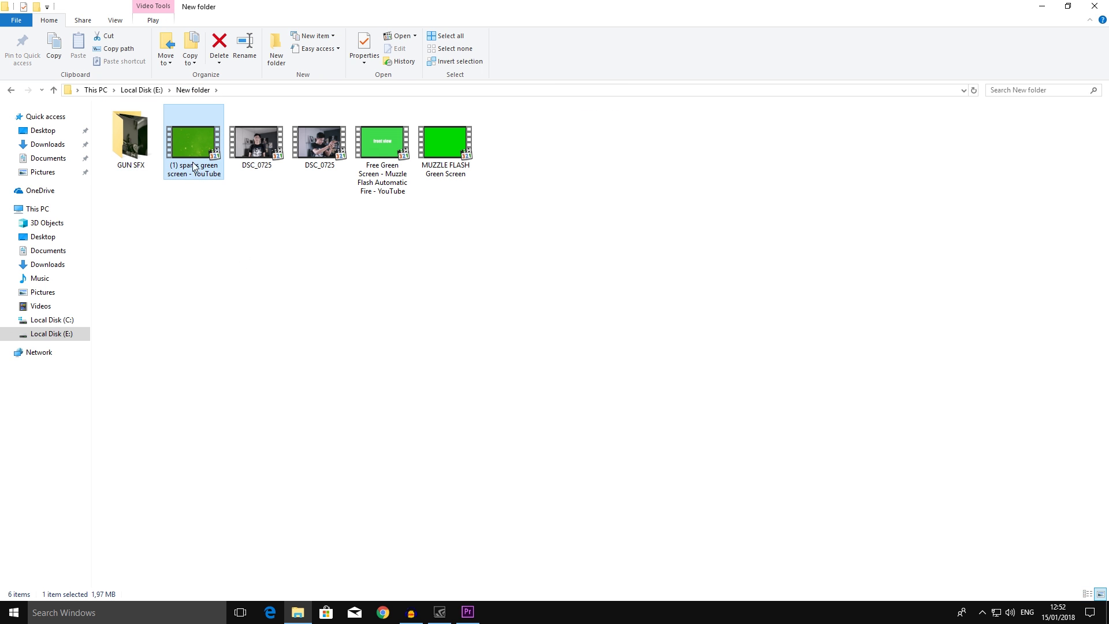
mouse_move(203, 145)
mouse_down()
mouse_move(515, 484)
mouse_move(277, 525)
mouse_move(480, 449)
mouse_move(531, 449)
mouse_up()
- Drop the sparks clip onto a new V4 track above the footage and show the Effects panel
click(563, 439)
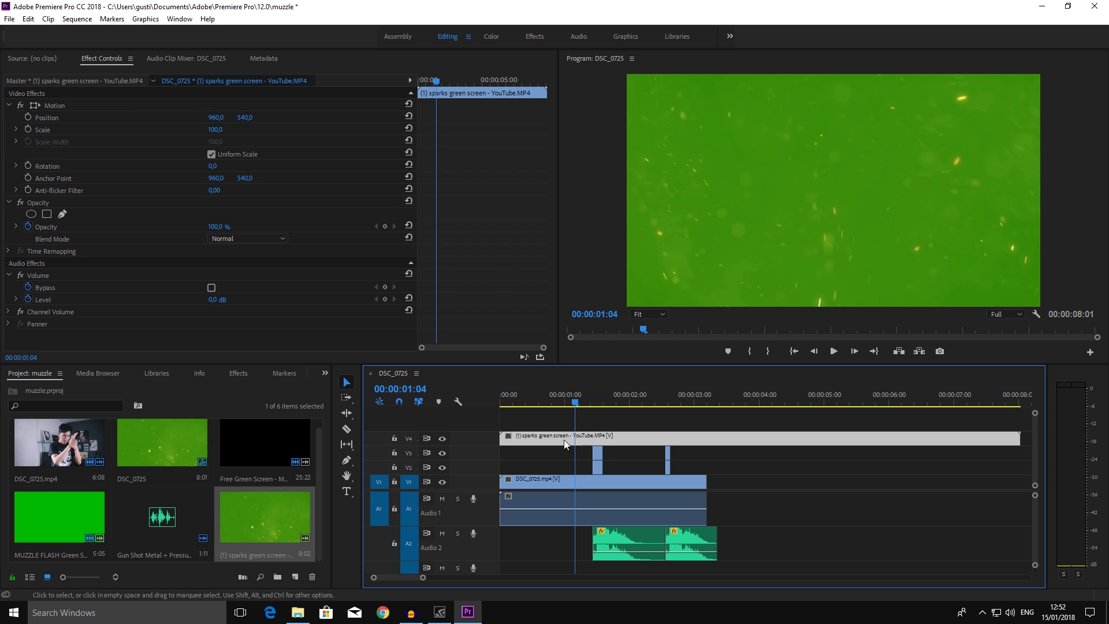
click(325, 373)
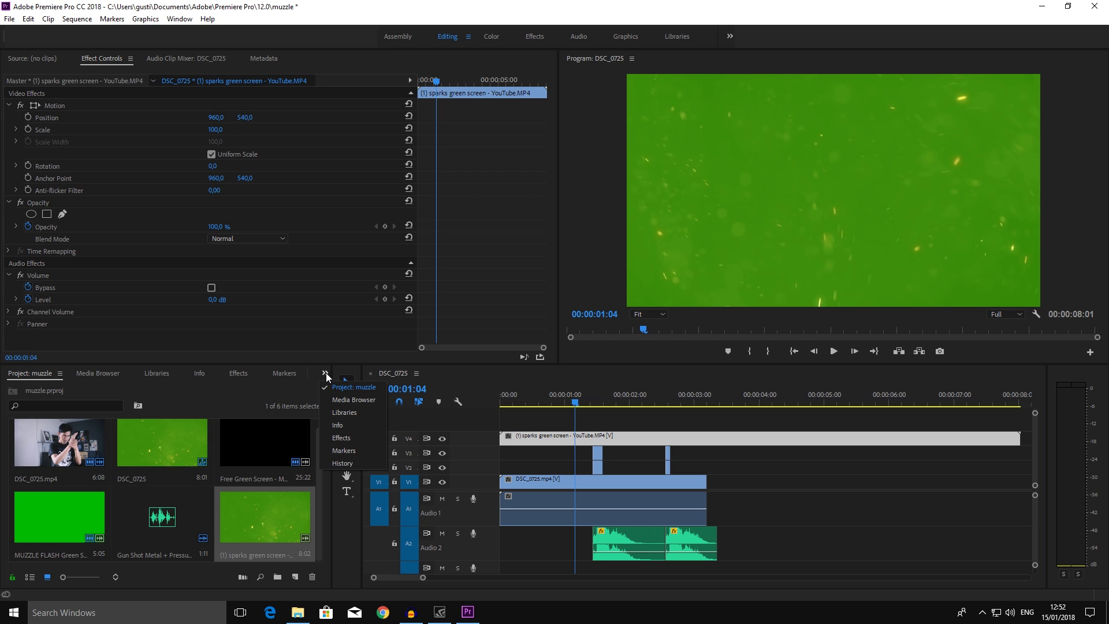
click(335, 438)
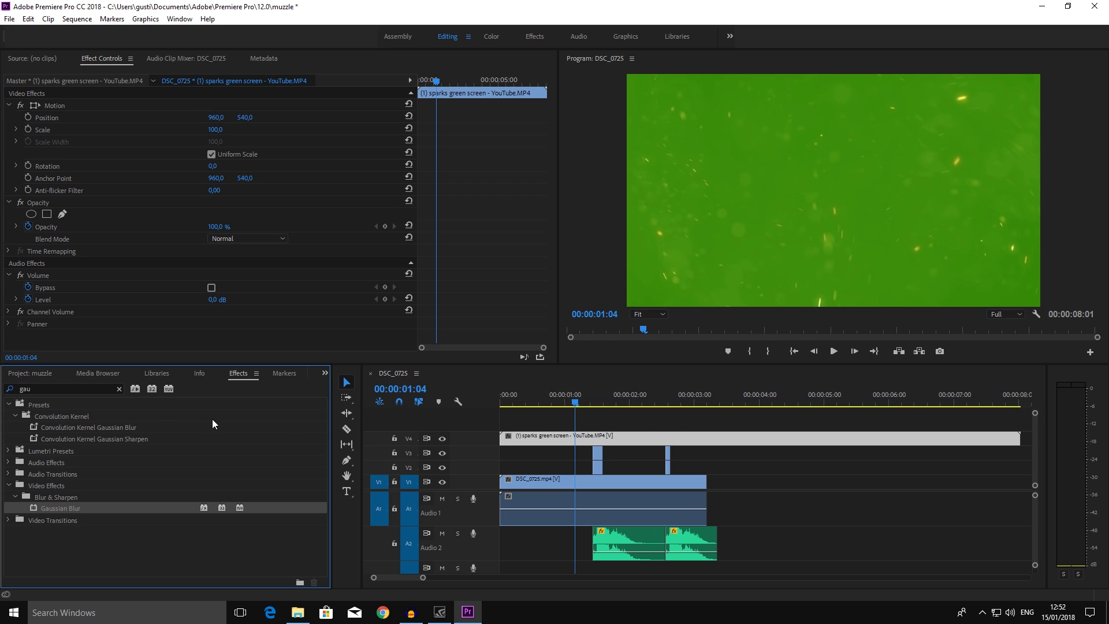
- Apply Ultra Key to the V4 sparks clip, sampling the green screen as Key Color
click(120, 390)
text(ultr)
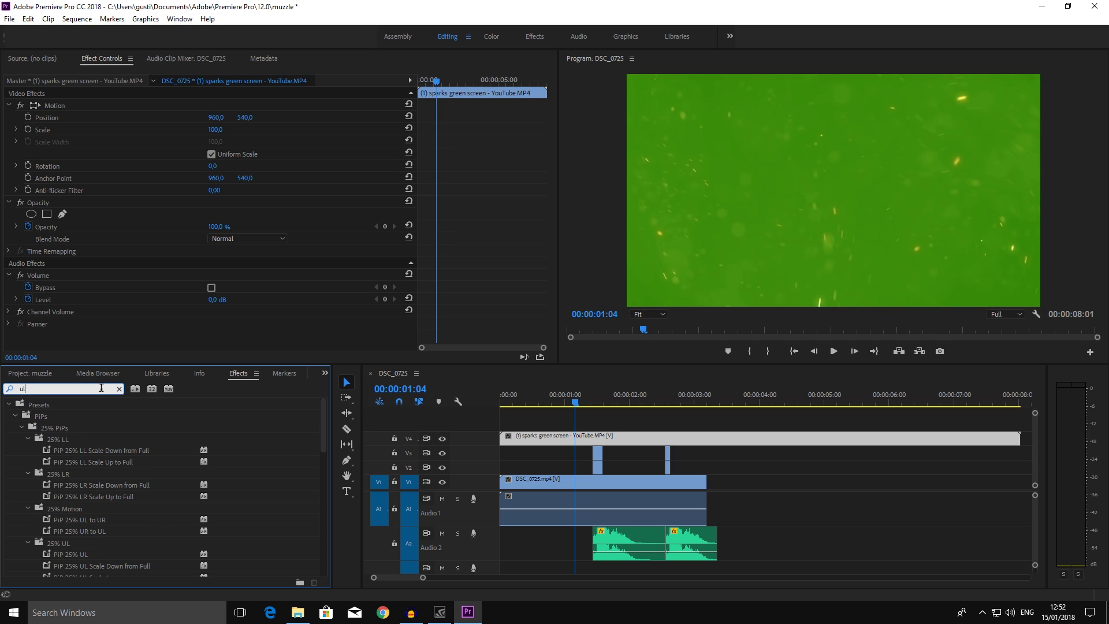
drag(67, 474, 581, 440)
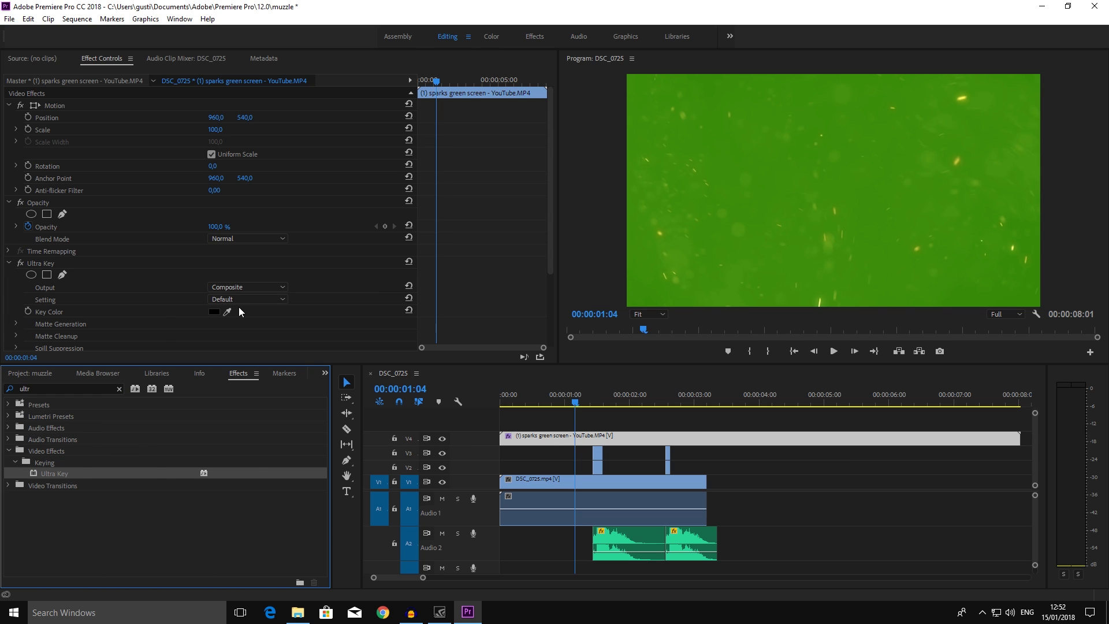
click(227, 311)
click(757, 166)
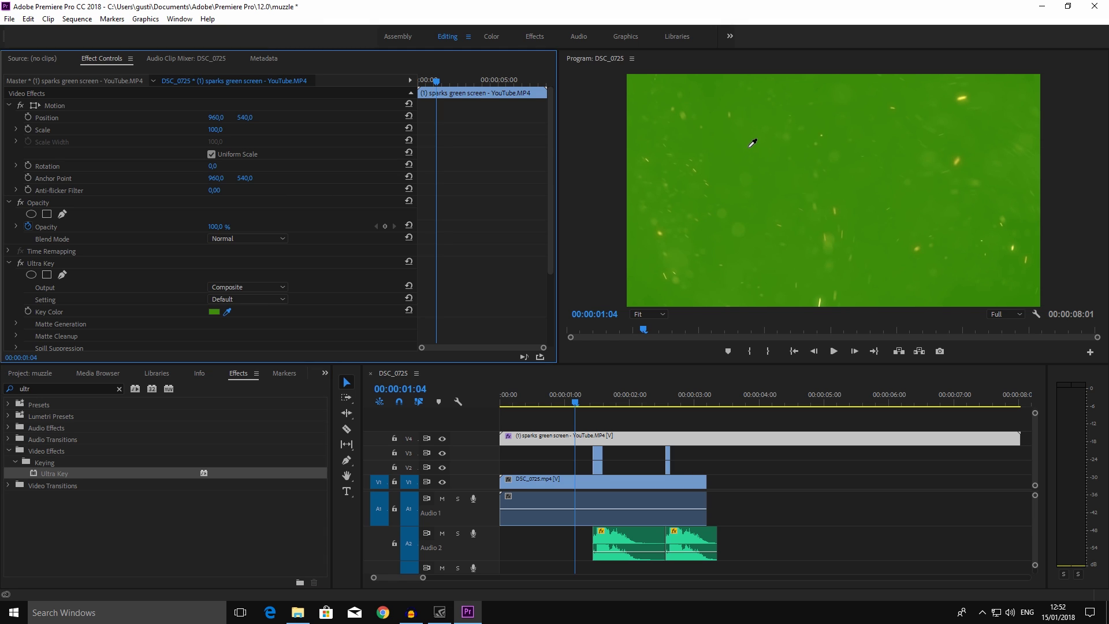
click(749, 147)
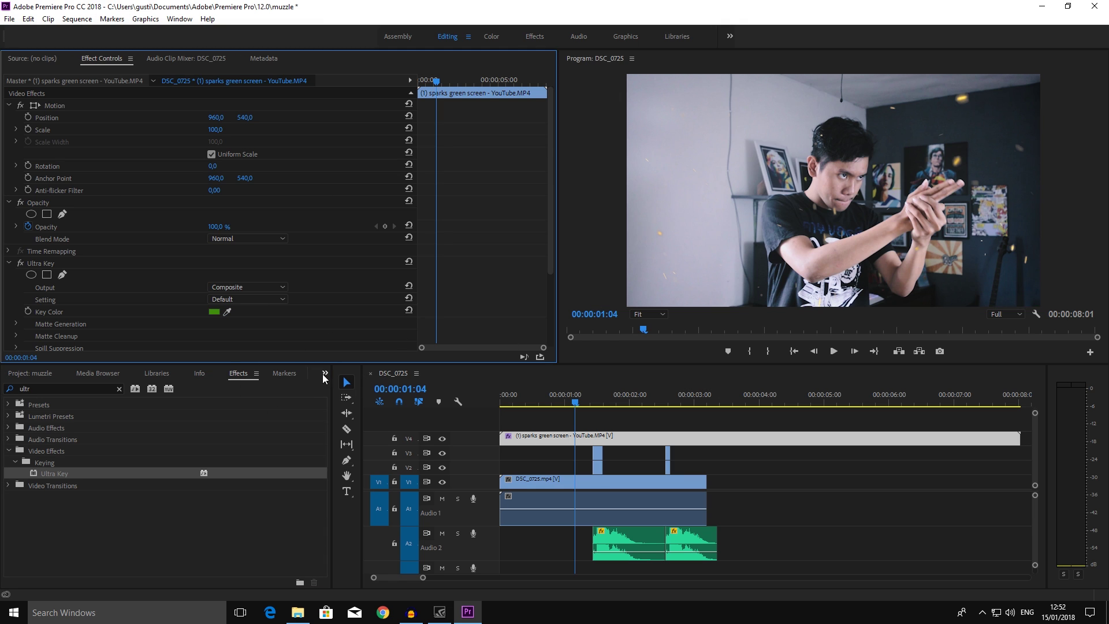
click(277, 430)
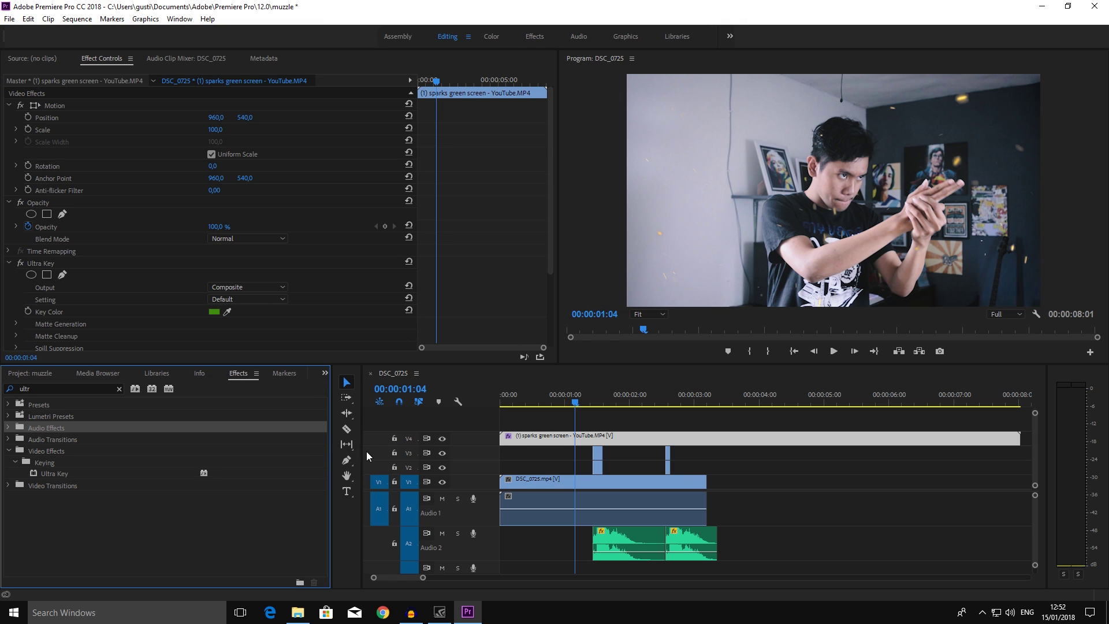
click(346, 428)
- Razor-cut the sparks clip at 03:05 and delete the leftover right-hand piece
click(712, 440)
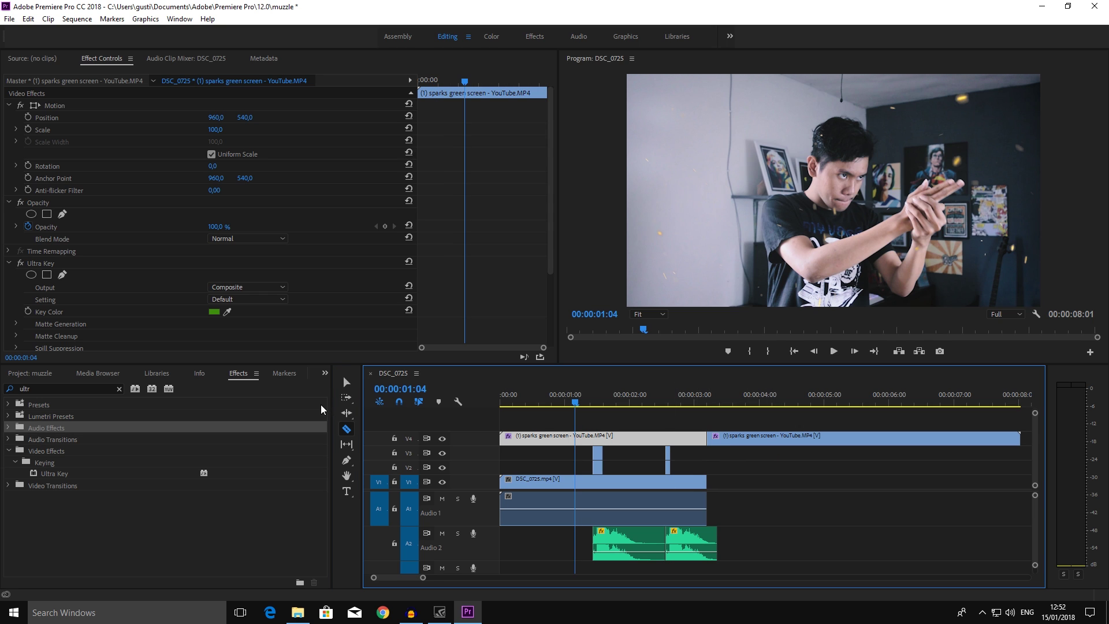
click(346, 382)
click(747, 437)
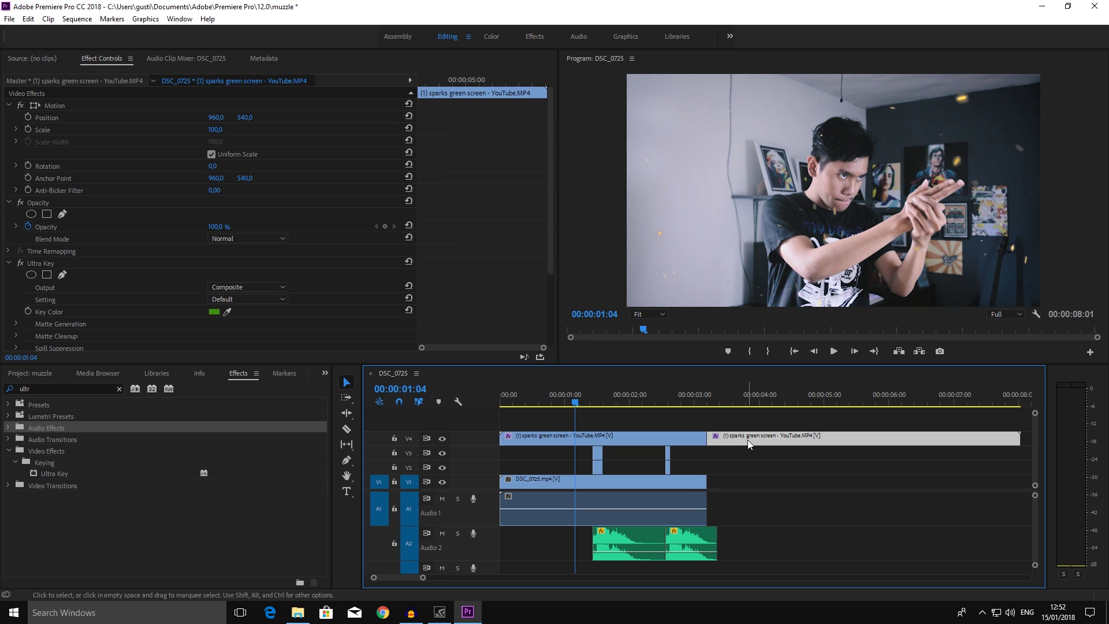
key(Delete)
drag(532, 399, 548, 397)
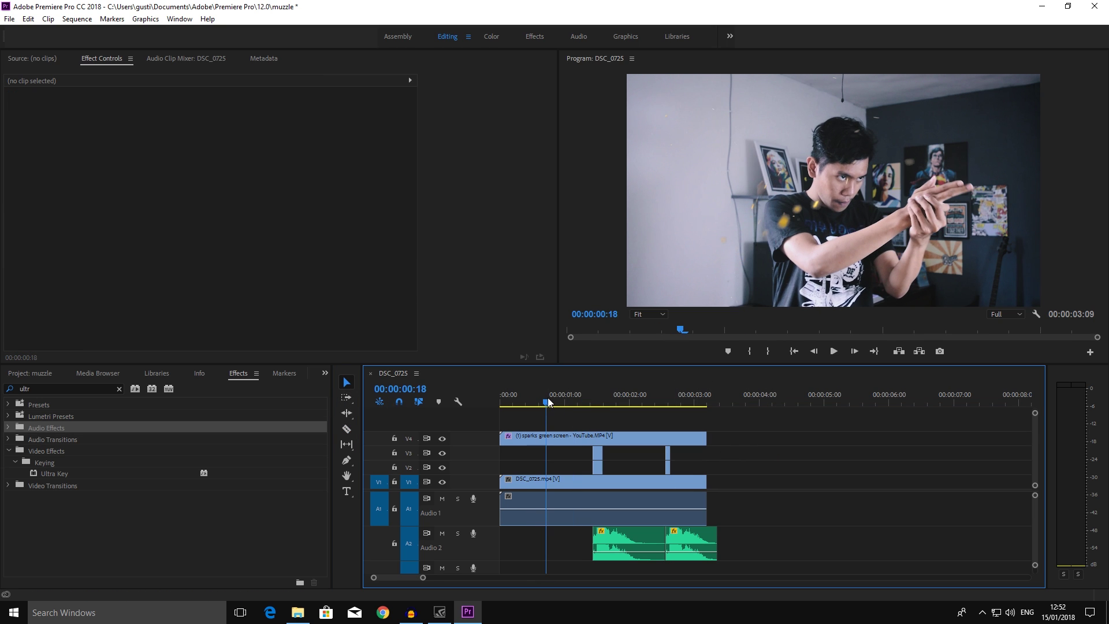
- Set the sparks clip's blend mode to Screen, preview from the start, and clear the effects search
click(580, 440)
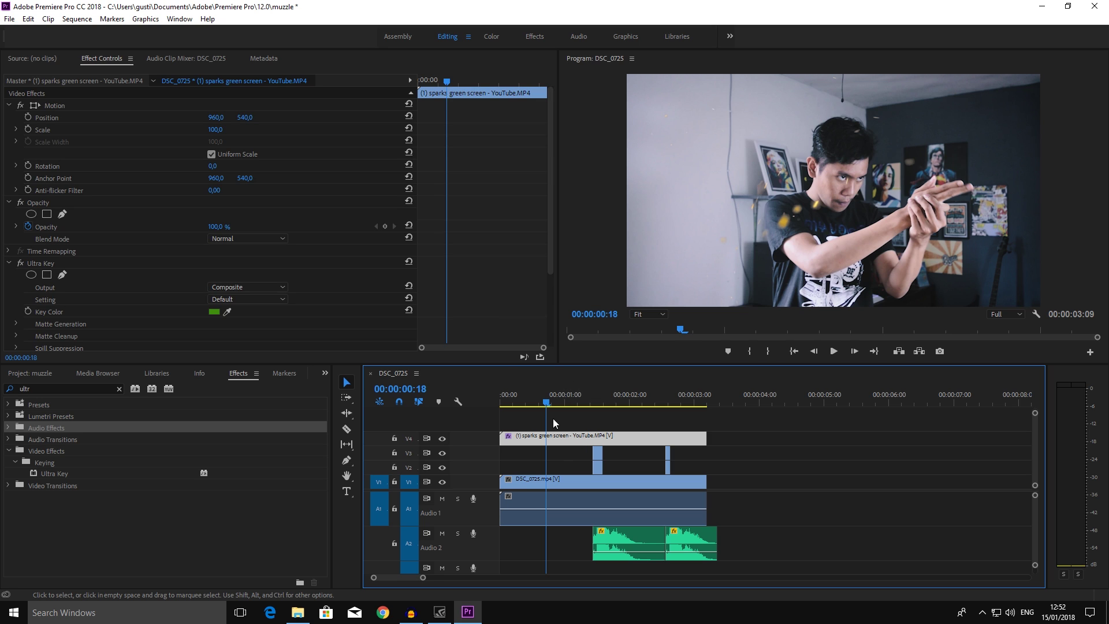
scroll(472, 296, down, 2)
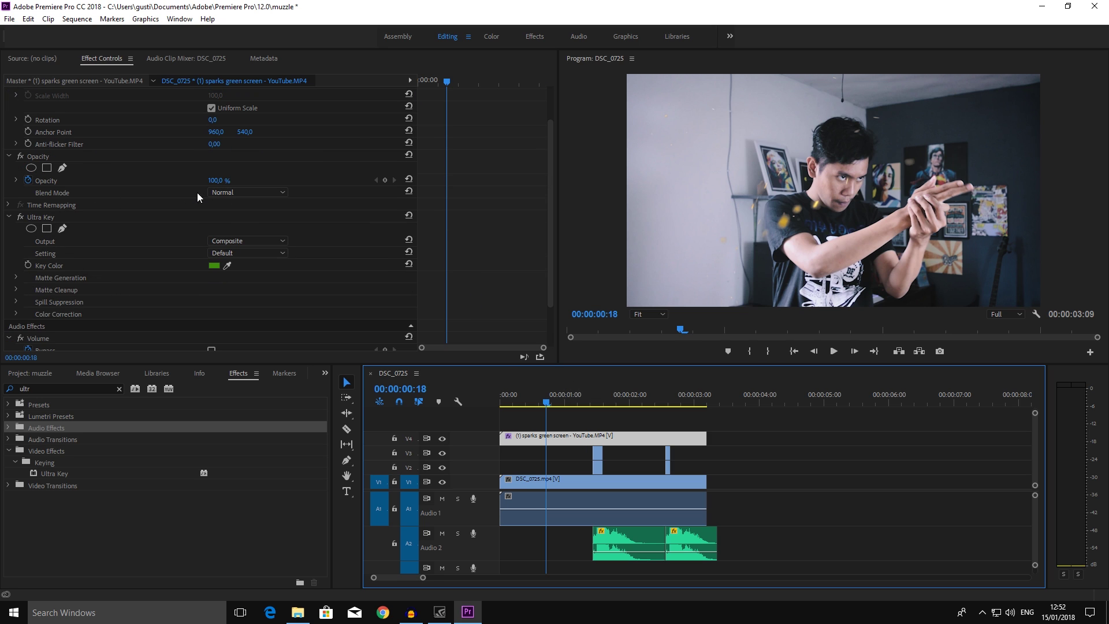
click(234, 192)
click(251, 309)
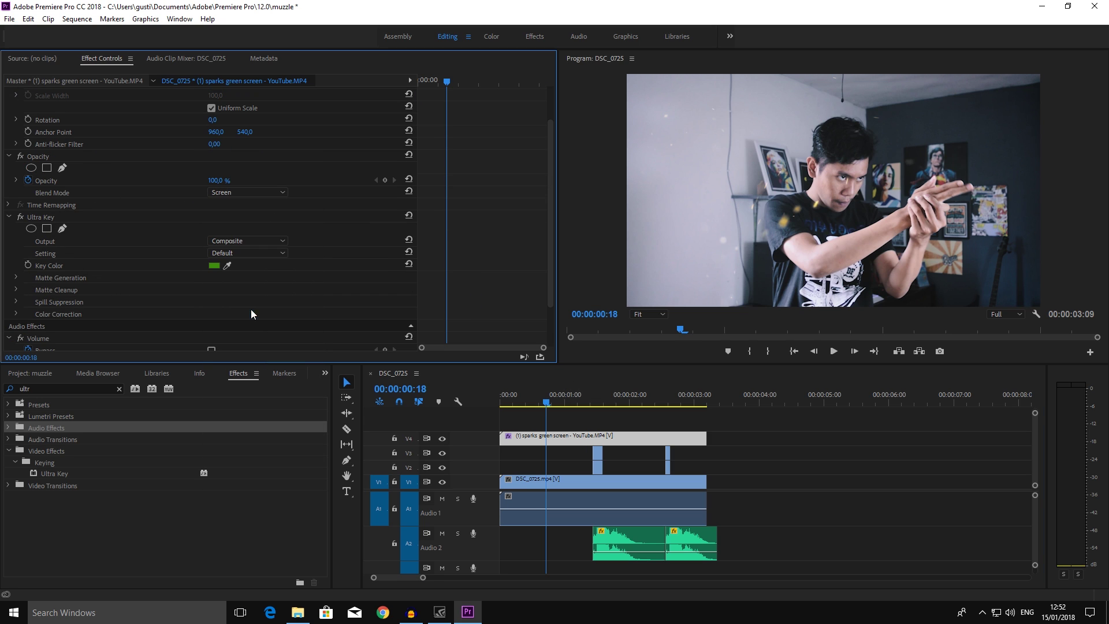
drag(535, 389, 474, 403)
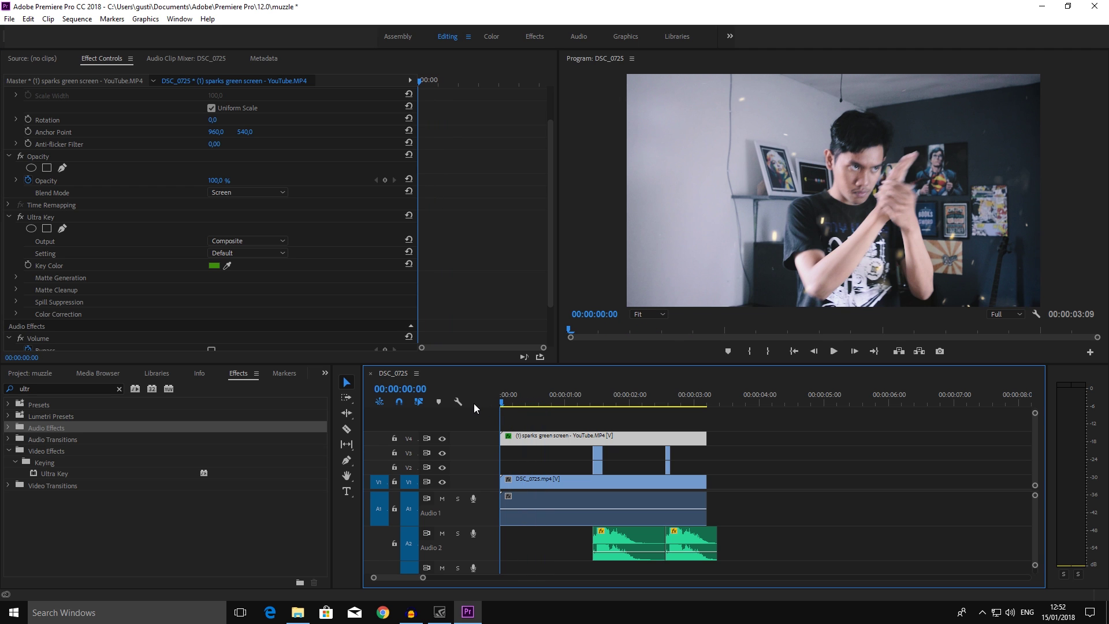
key(space)
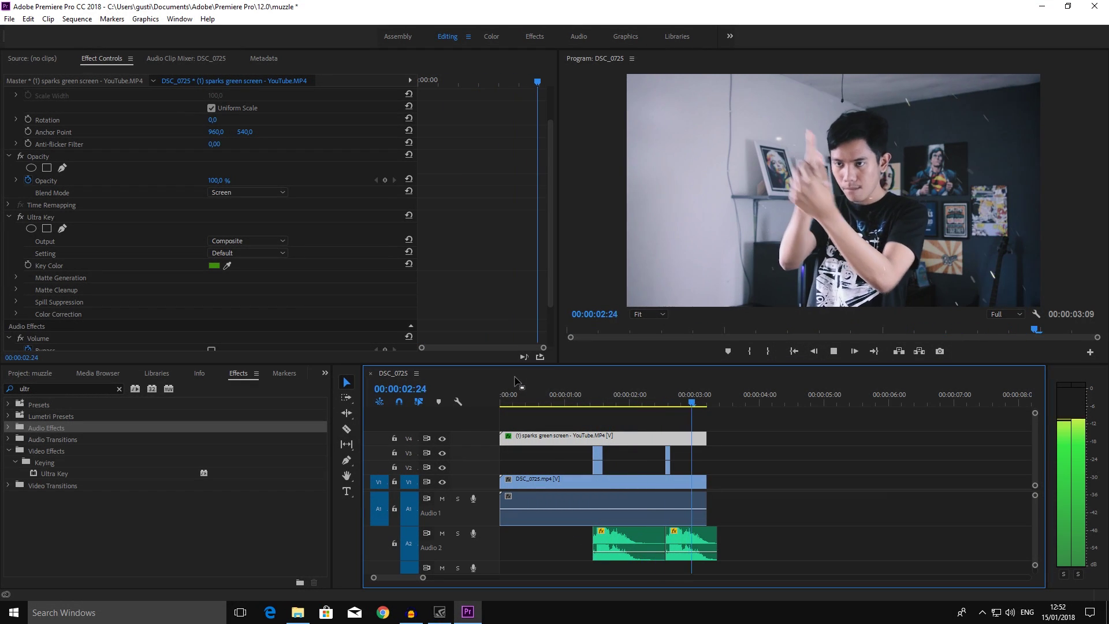
click(557, 402)
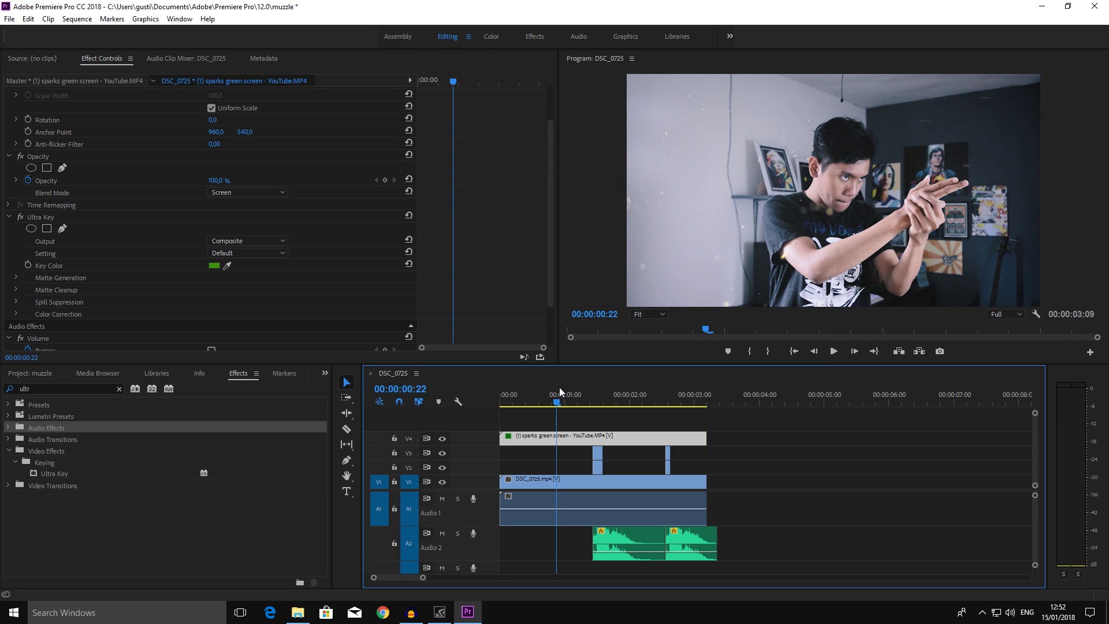
click(119, 389)
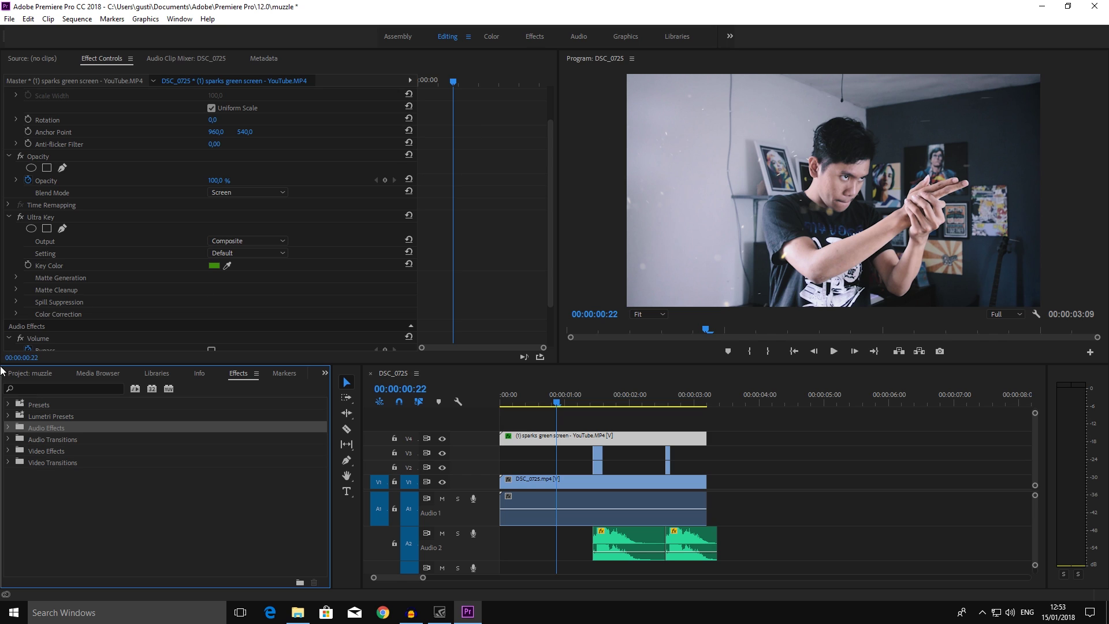
- Apply Jarle's Handheld Camera - Small Camcorder preset (For any footage) to the DSC_0725 clip
click(8, 404)
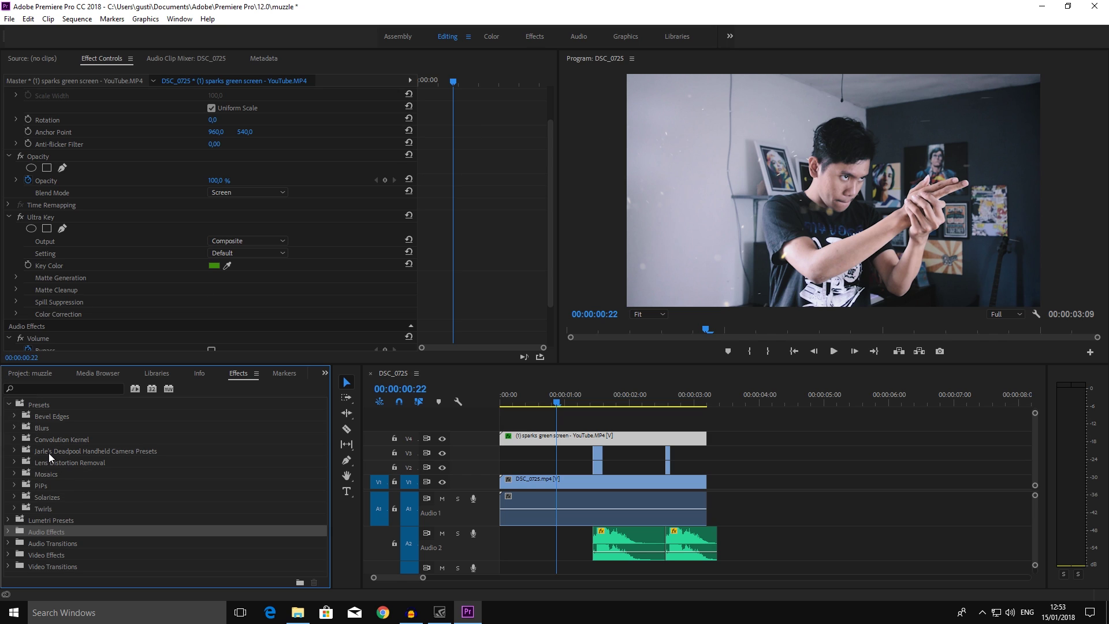
click(50, 452)
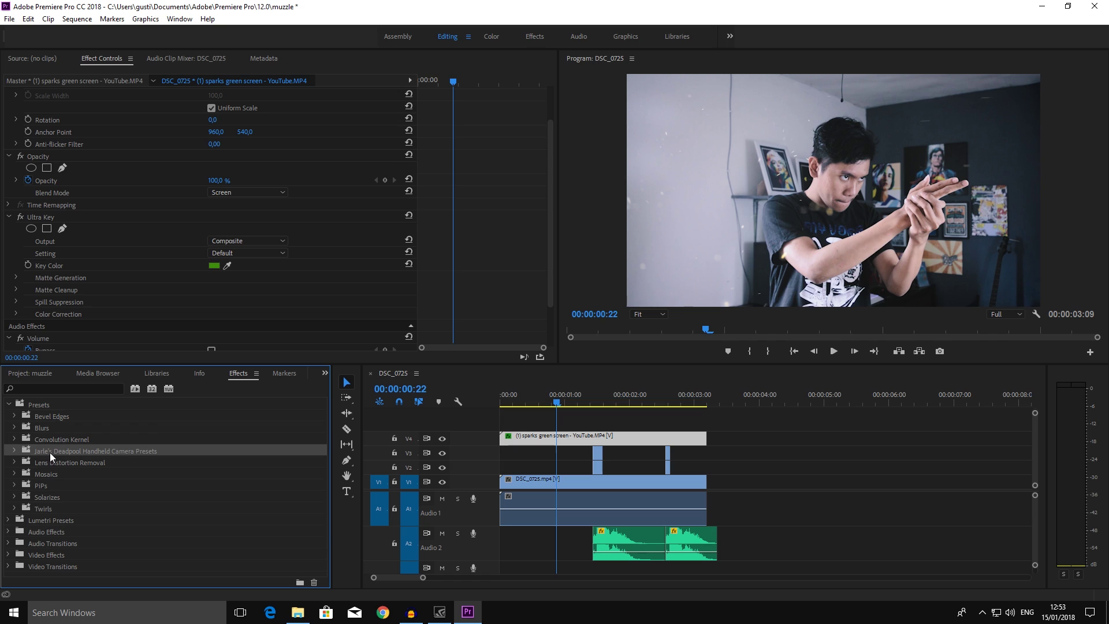
click(13, 452)
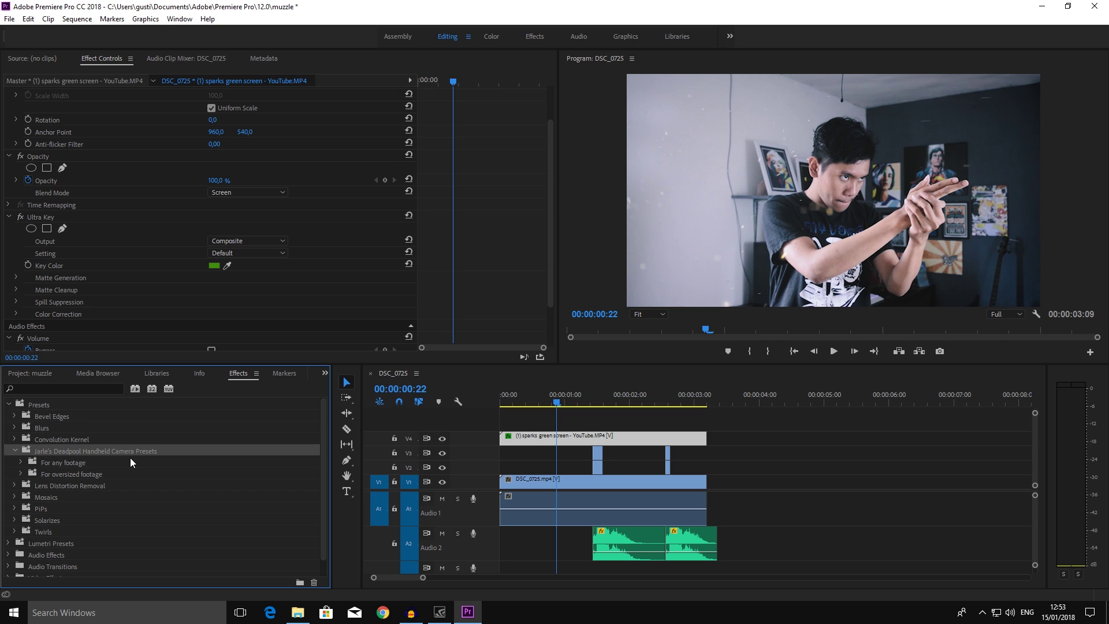
click(20, 462)
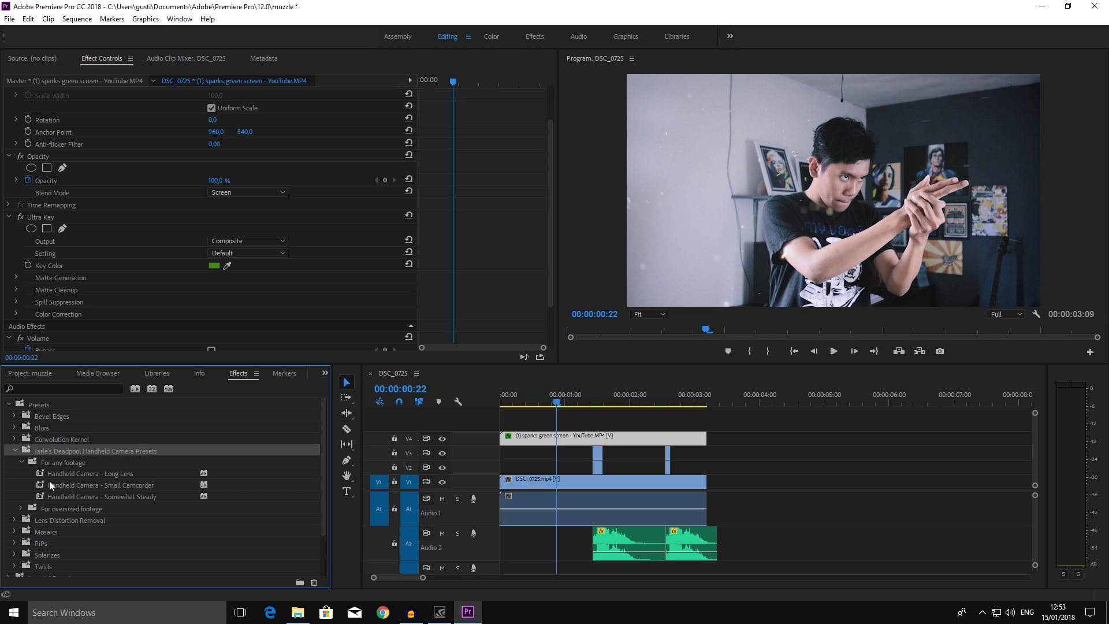
click(78, 487)
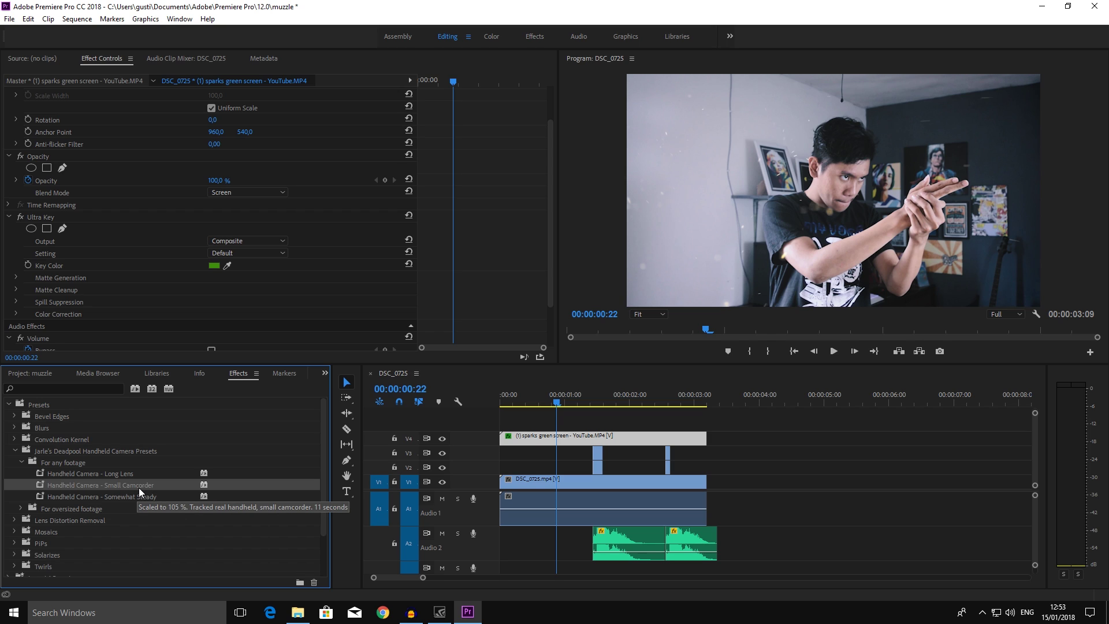
drag(140, 486, 539, 484)
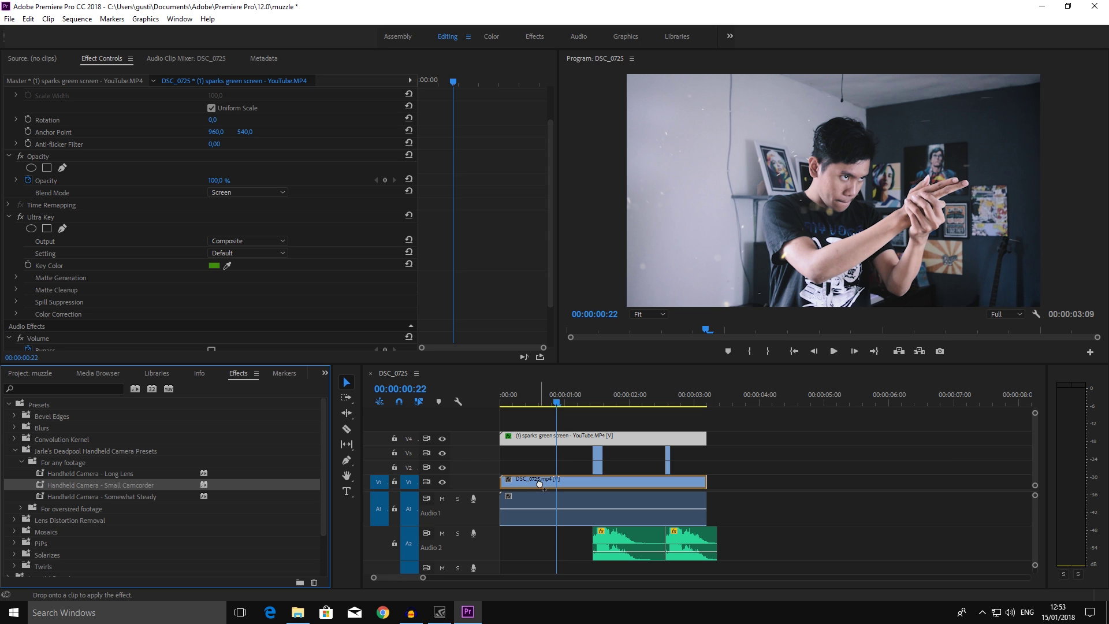
drag(539, 483, 541, 484)
- Preview the camera shake from the first frame and switch the panel to the Project bin
click(504, 404)
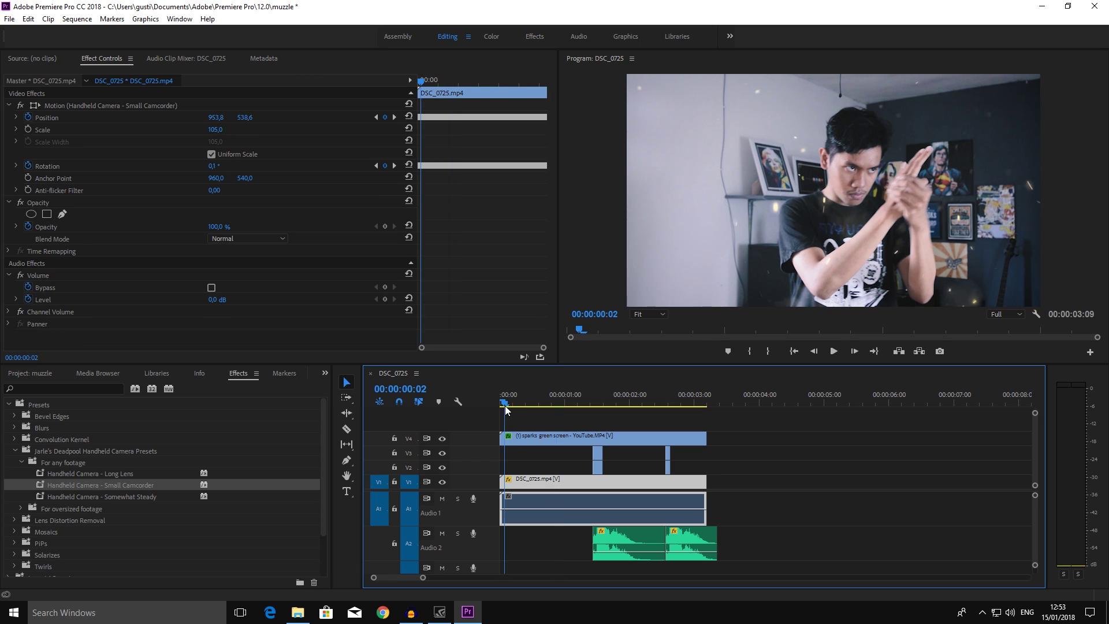
key(Home)
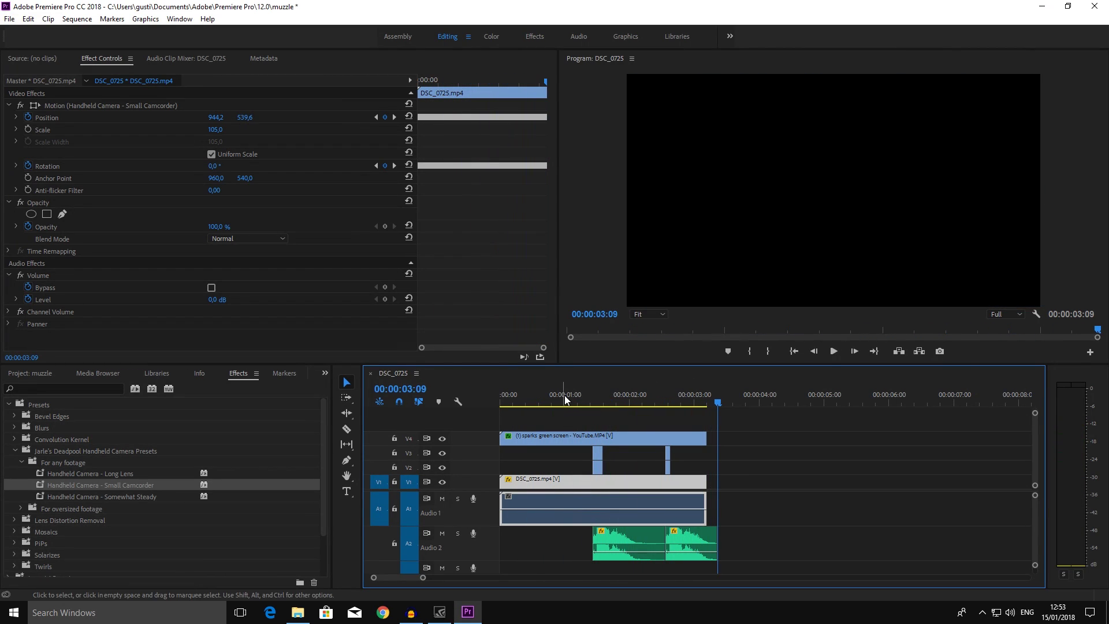
click(566, 398)
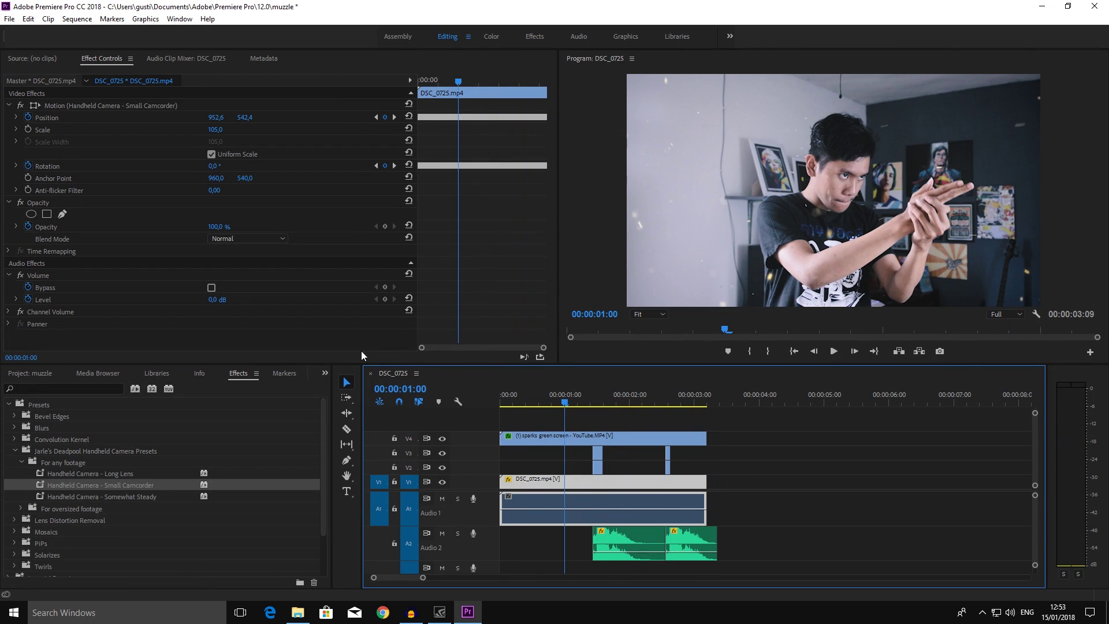
click(324, 373)
click(331, 389)
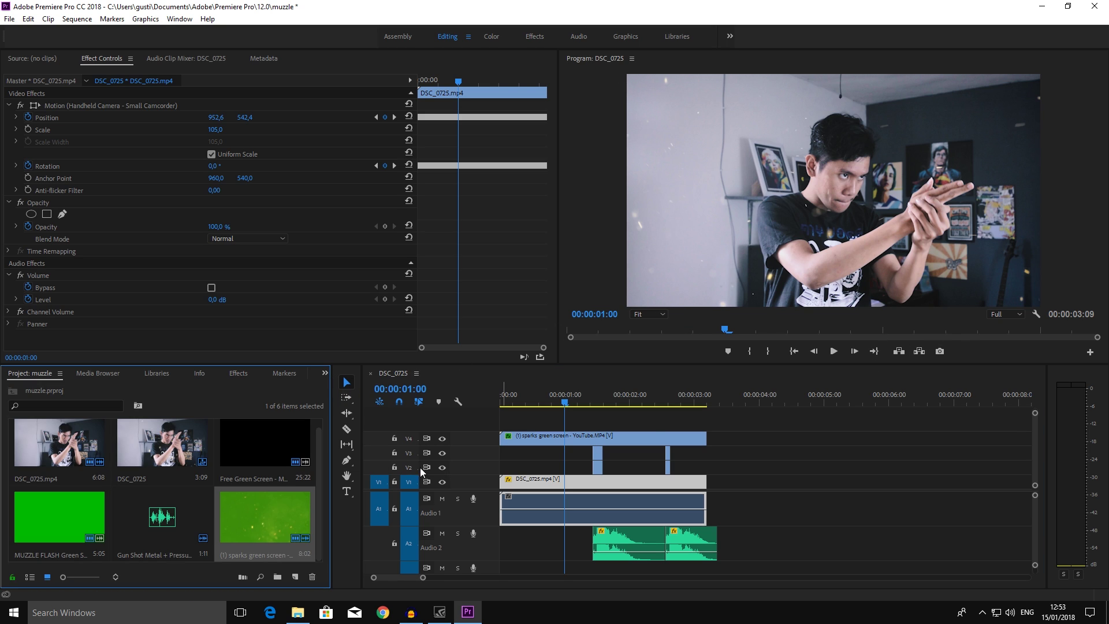
- Create an Adjustment Layer, place it on V5 above the sparks, and trim it to end at 03:05
click(555, 440)
click(295, 577)
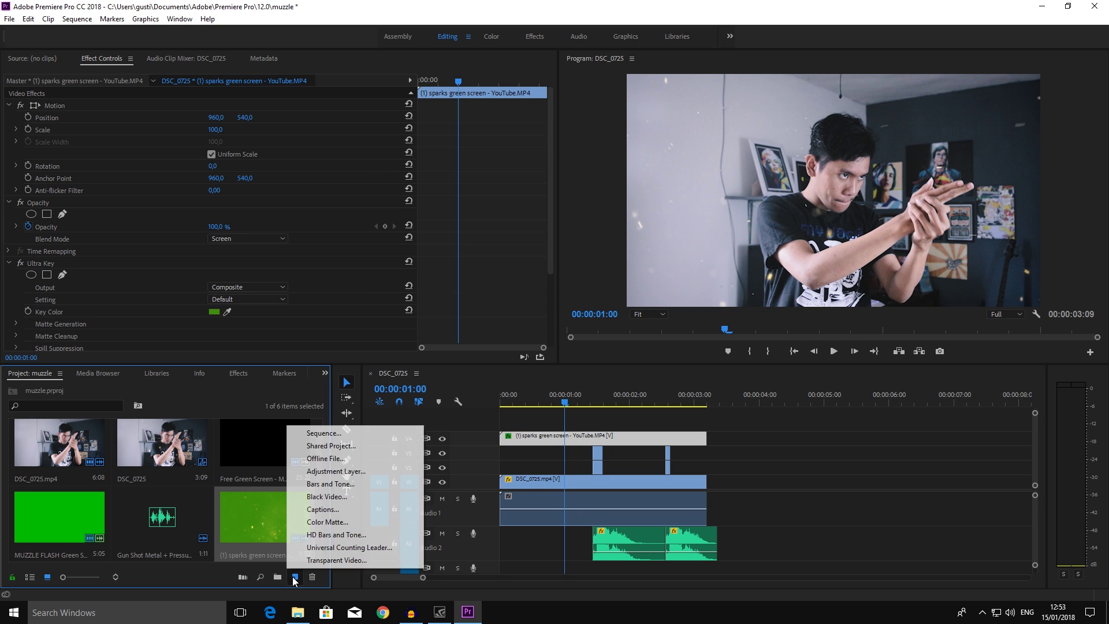
key(Escape)
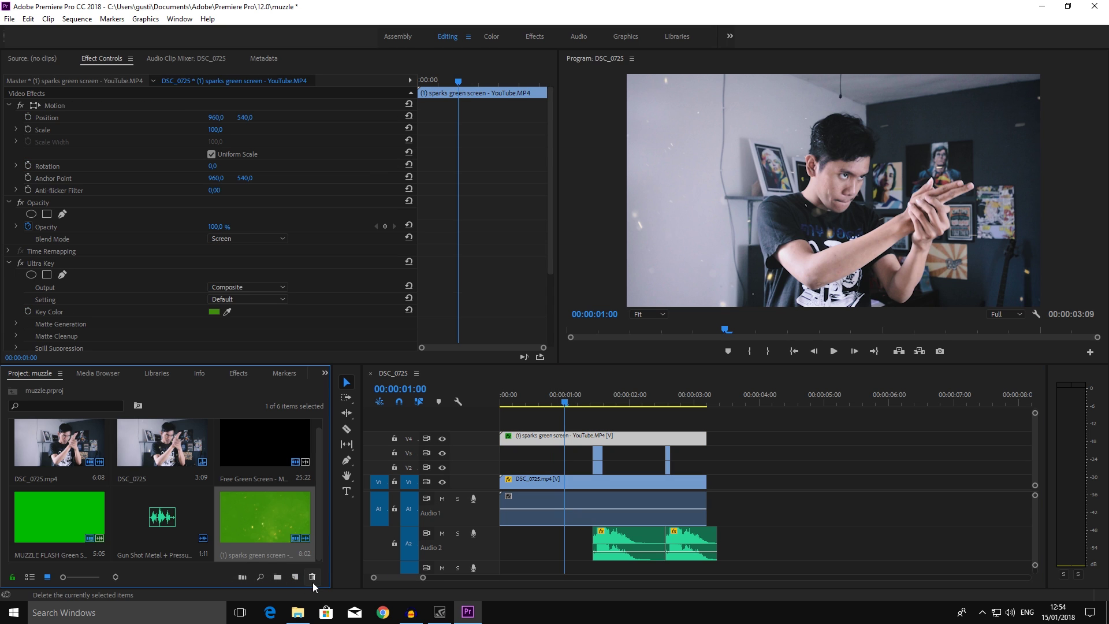
click(299, 579)
click(326, 471)
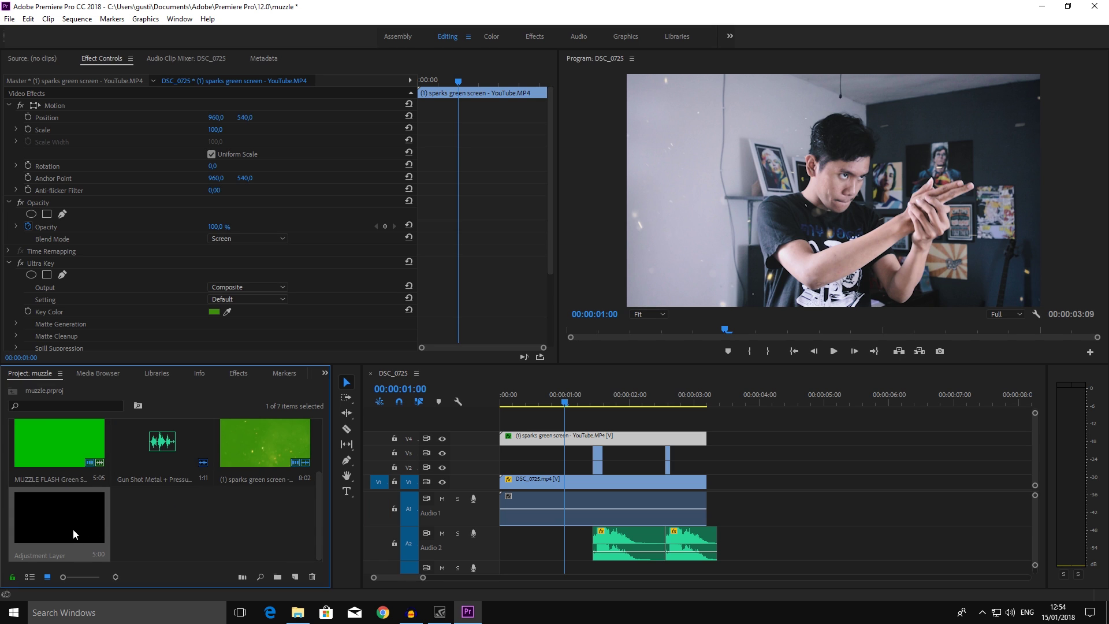
drag(77, 536, 500, 424)
drag(822, 425, 707, 425)
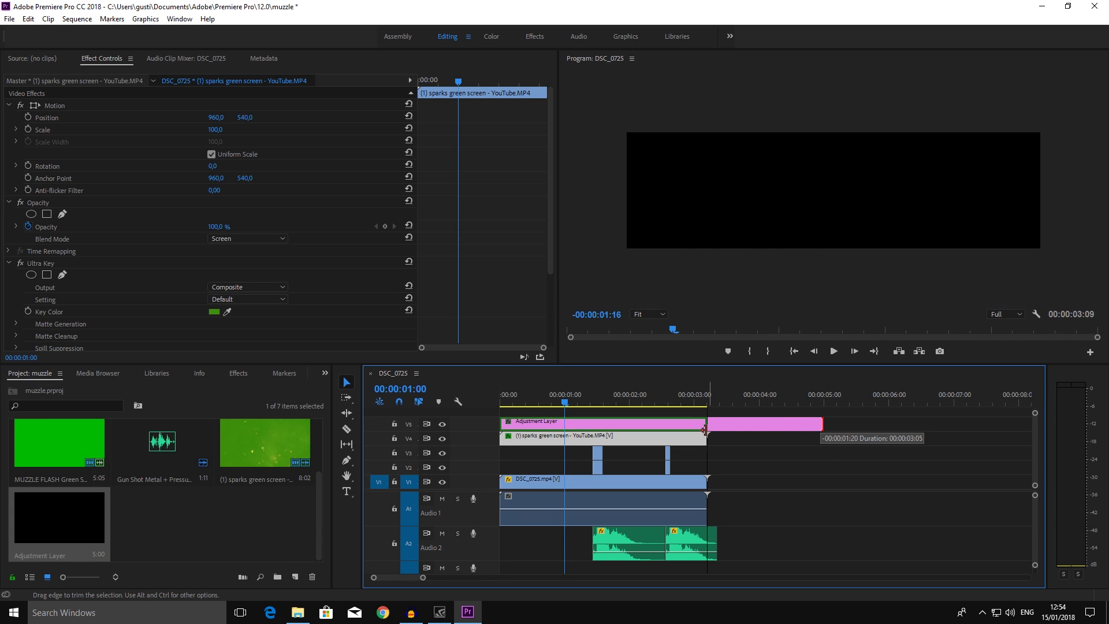
- Search the Effects panel for 'crop'
click(325, 373)
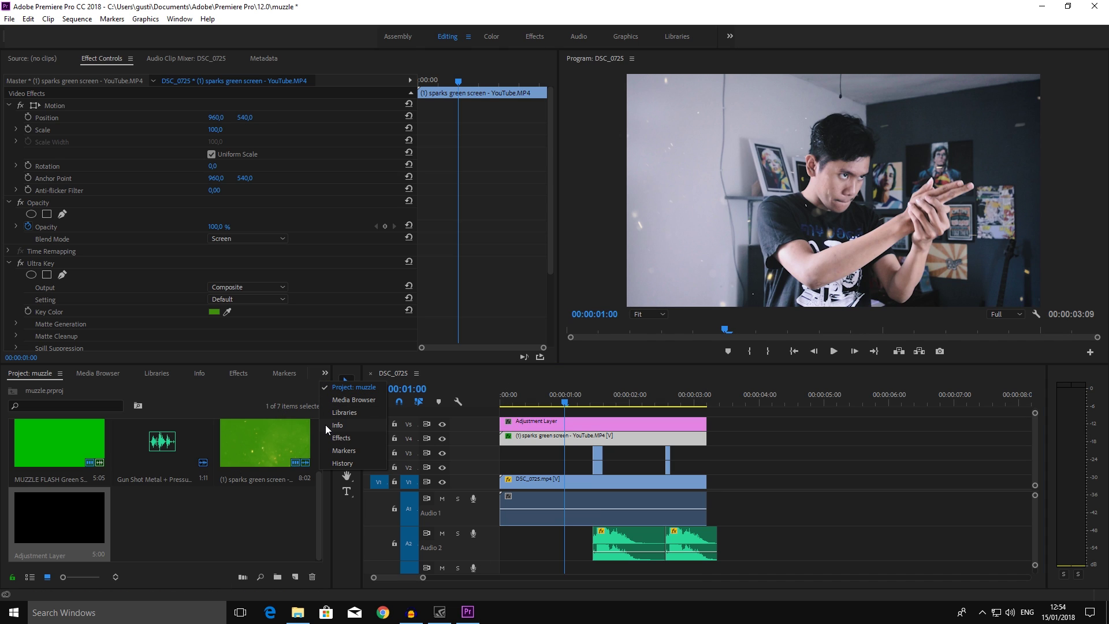
click(340, 438)
click(86, 387)
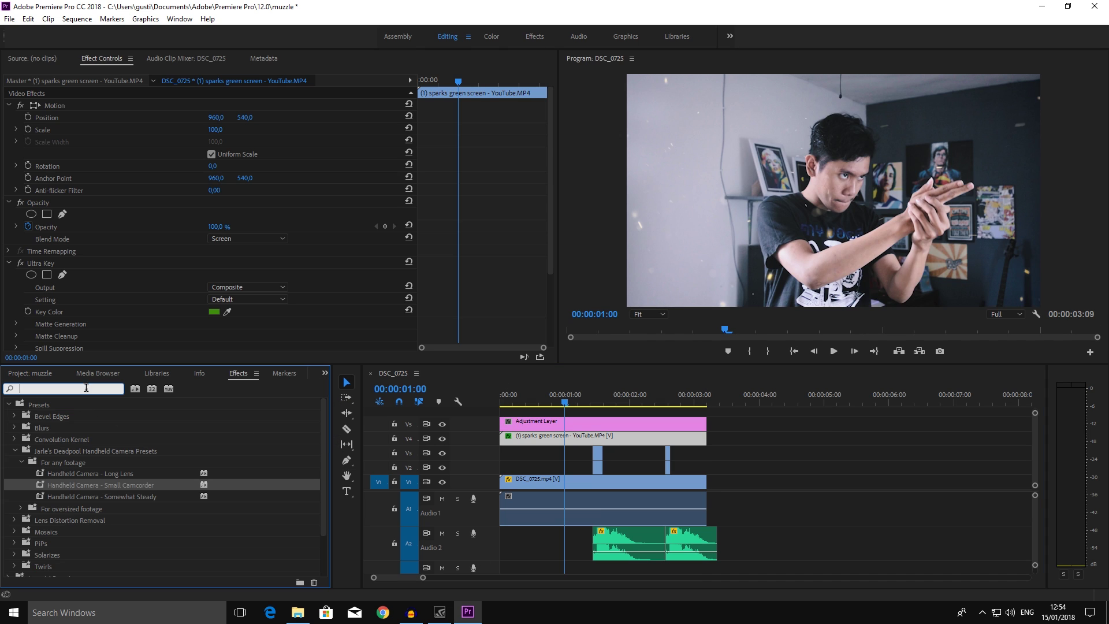
text(crop)
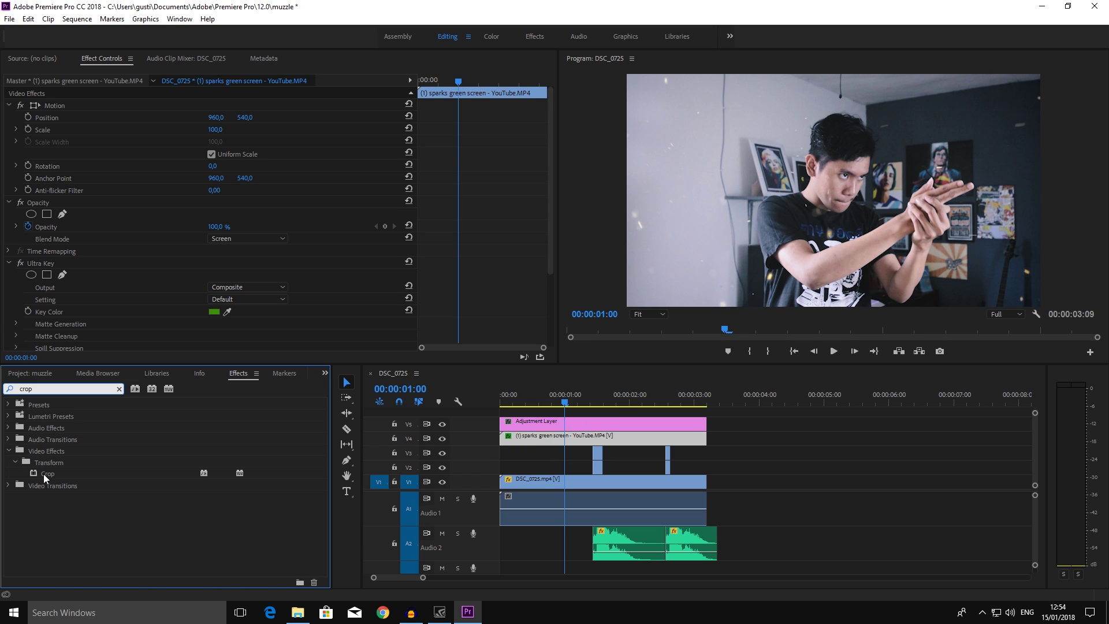
- Apply Crop to the Adjustment Layer with Top and Bottom set to 10%
mouse_move(45, 474)
mouse_down()
mouse_move(267, 464)
mouse_move(537, 425)
mouse_up()
scroll(491, 265, down, 1)
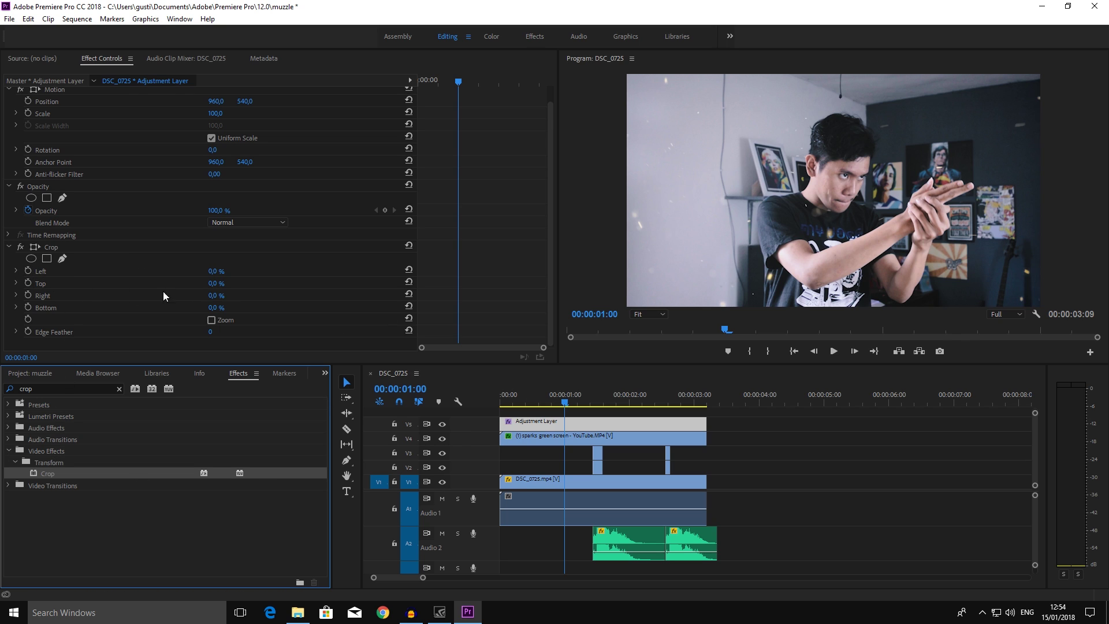
click(214, 283)
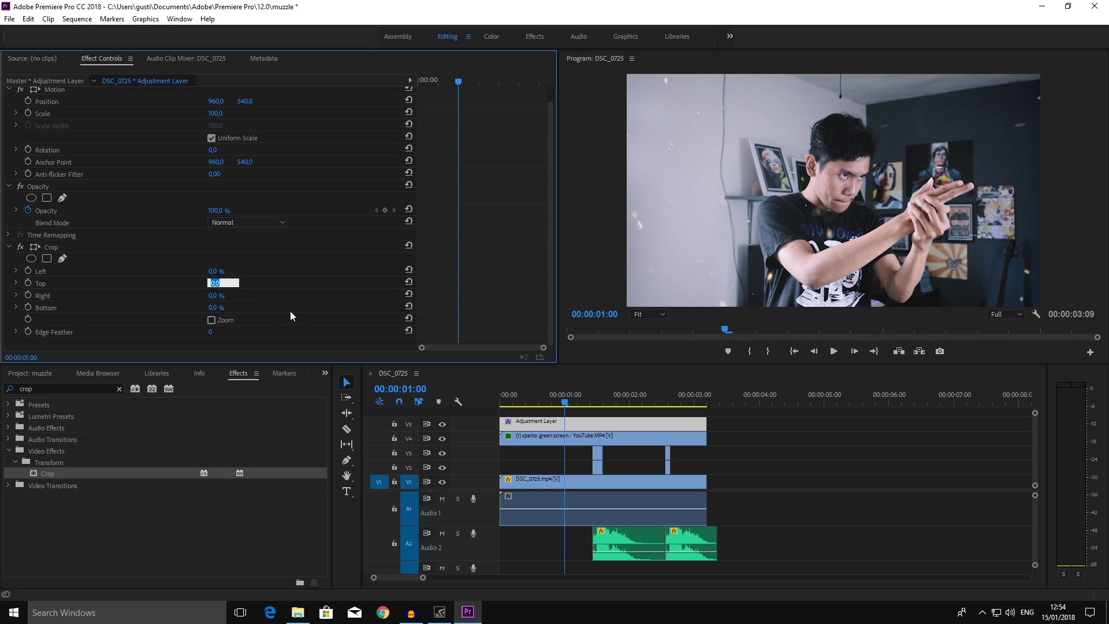
text(10)
key(Return)
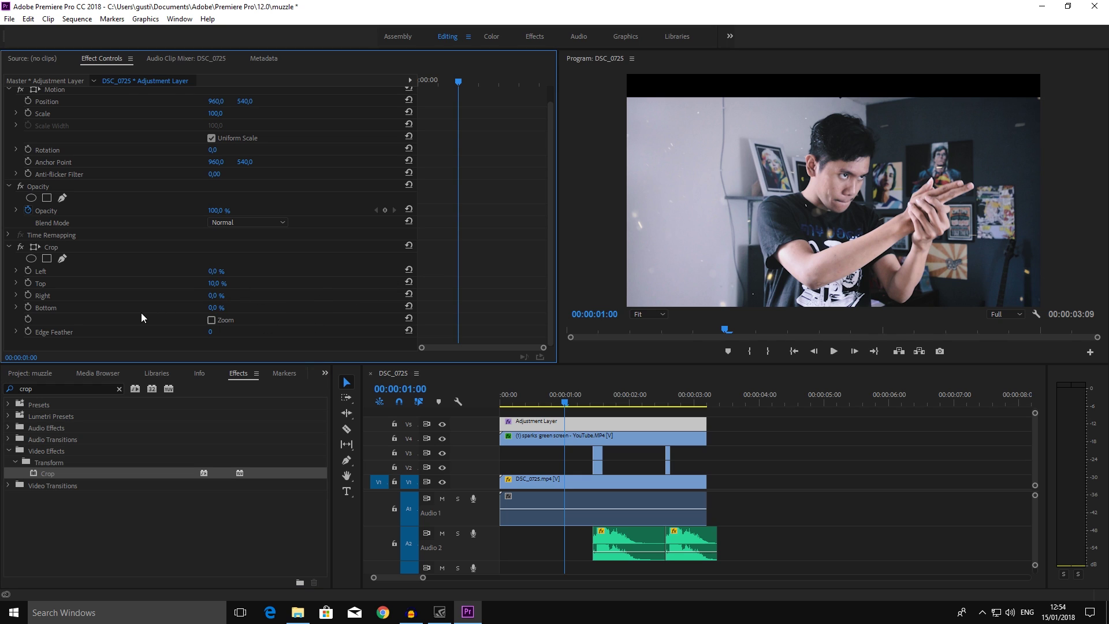
click(214, 307)
text(10)
key(Return)
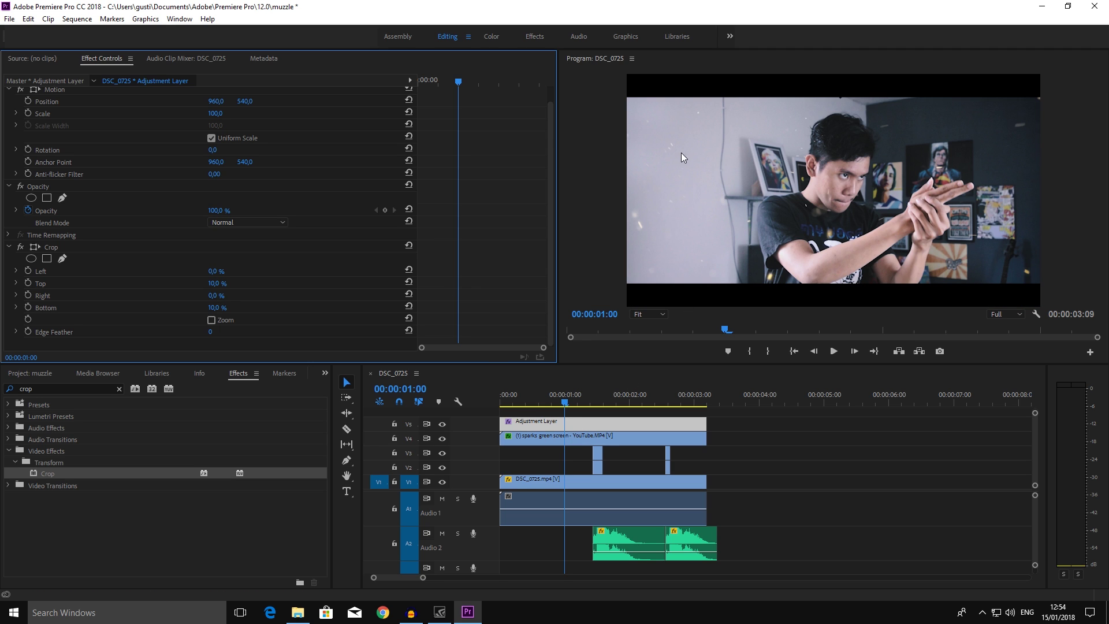
- Play the letterboxed sequence from the start twice to review it
click(502, 400)
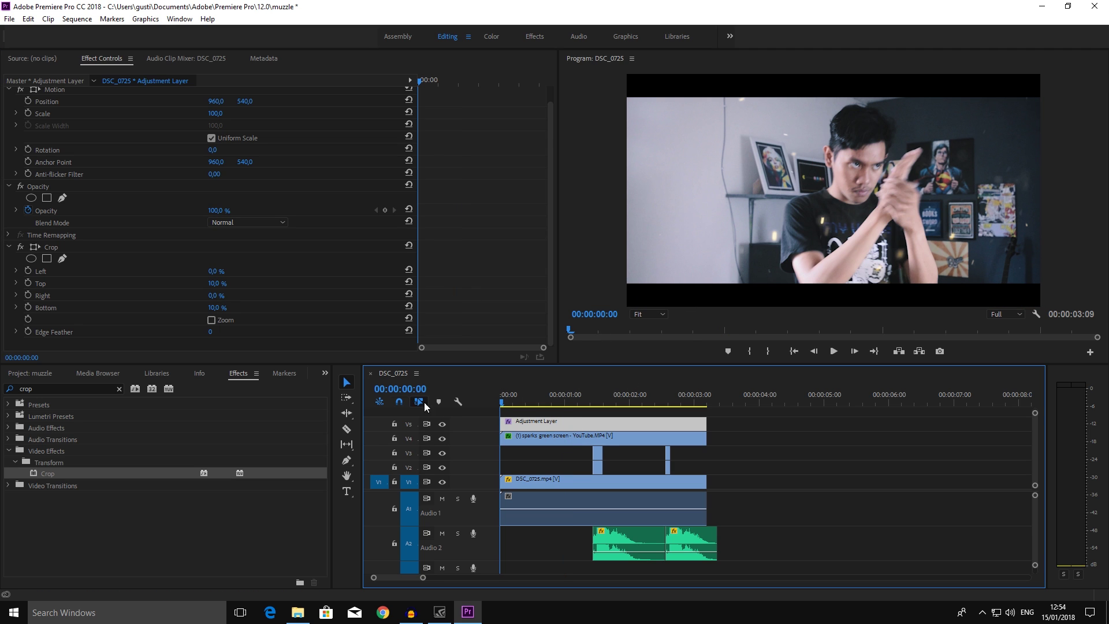
key(space)
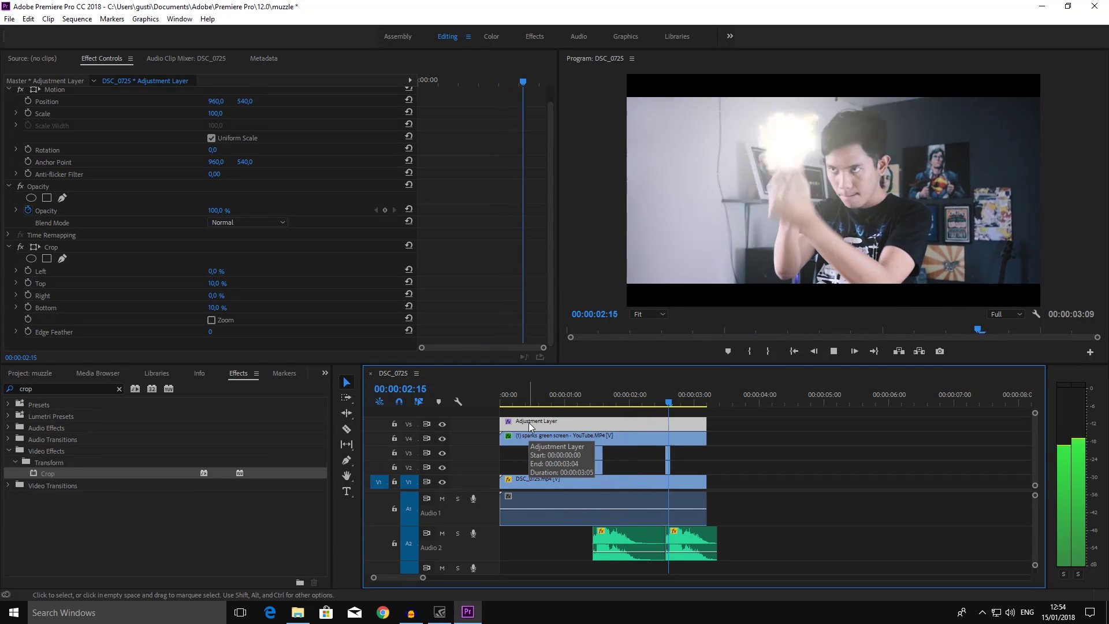
click(502, 401)
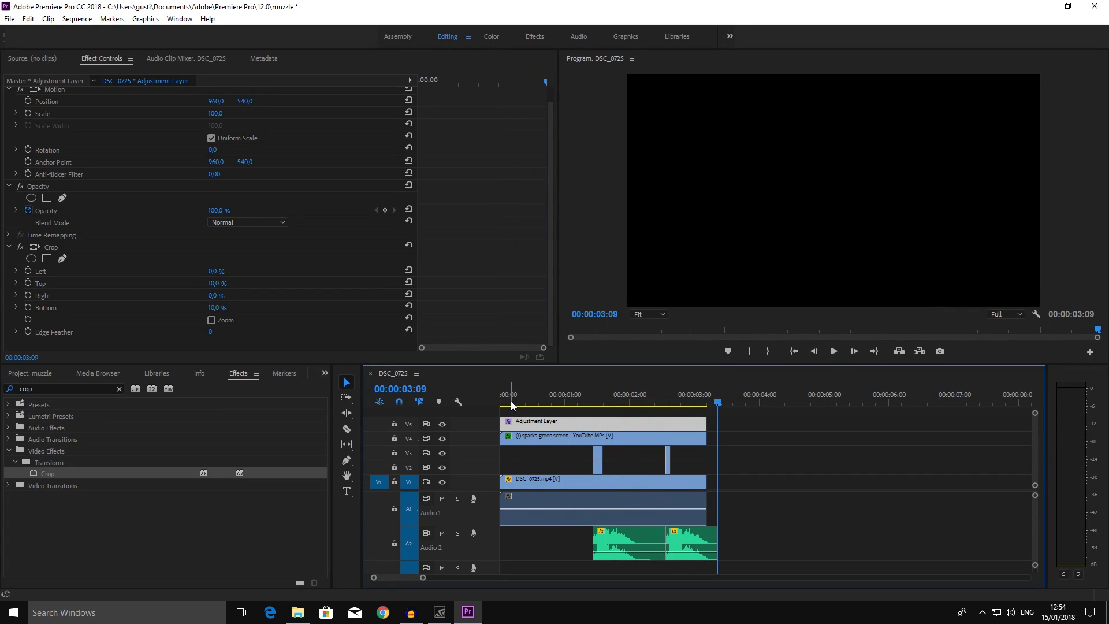
key(space)
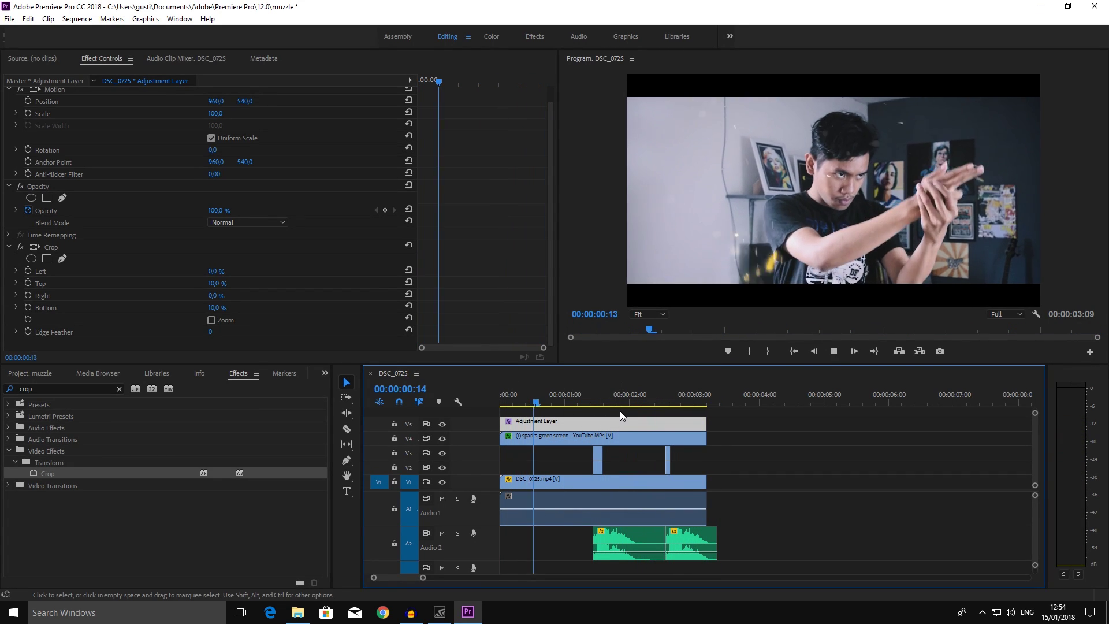